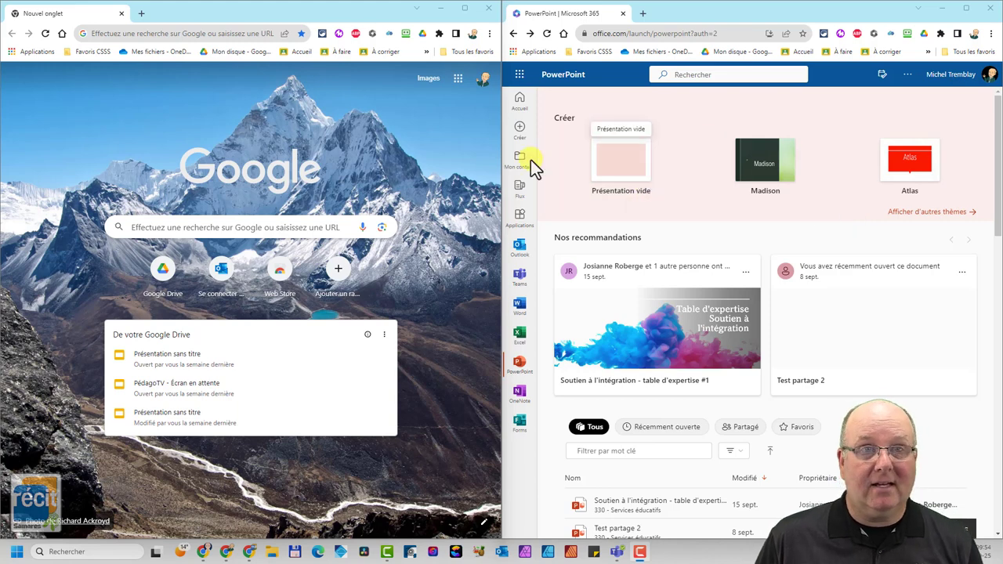
# Open the Google Slides home page from the Google apps grid.
pyautogui.click(456, 81)
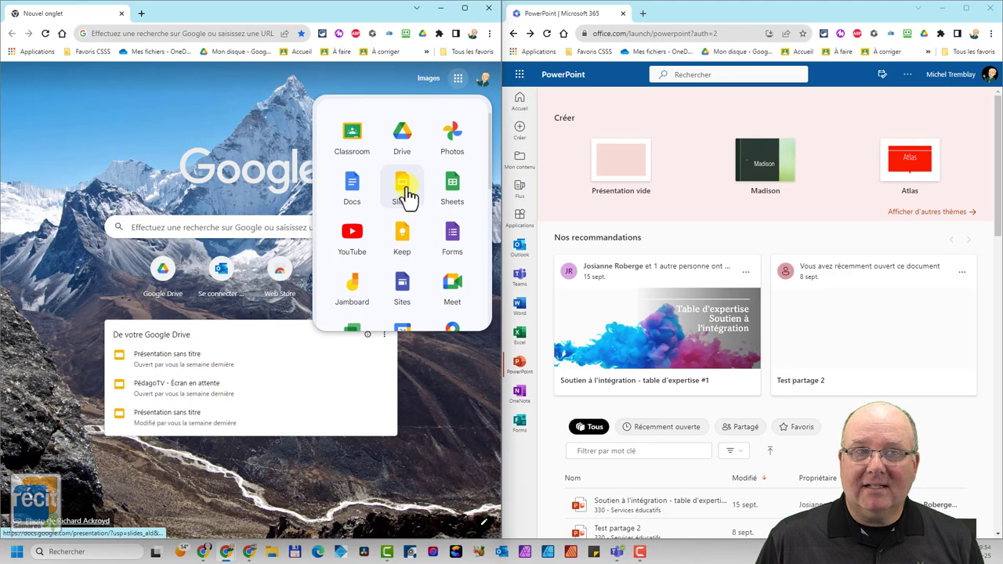
pyautogui.click(406, 193)
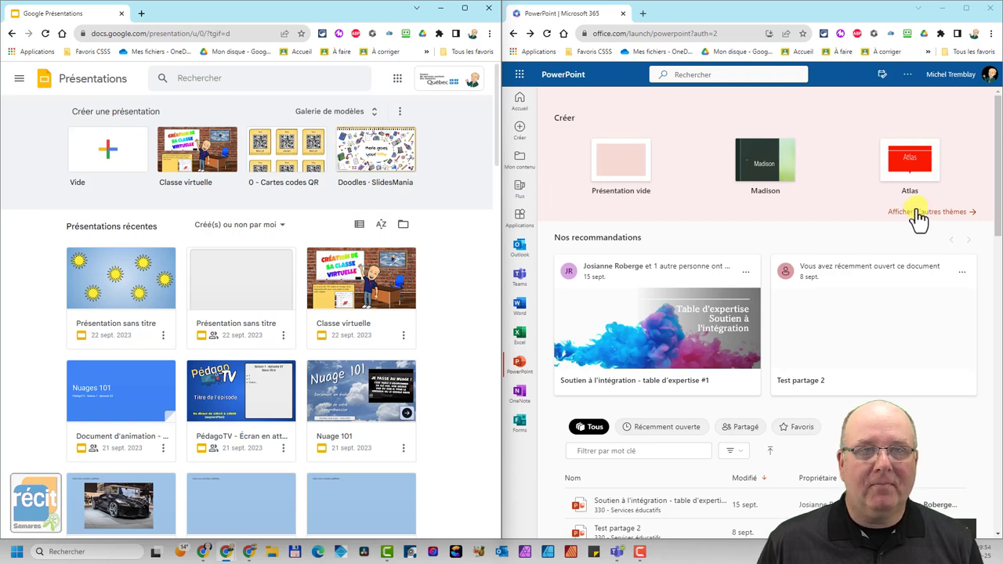
pyautogui.click(348, 116)
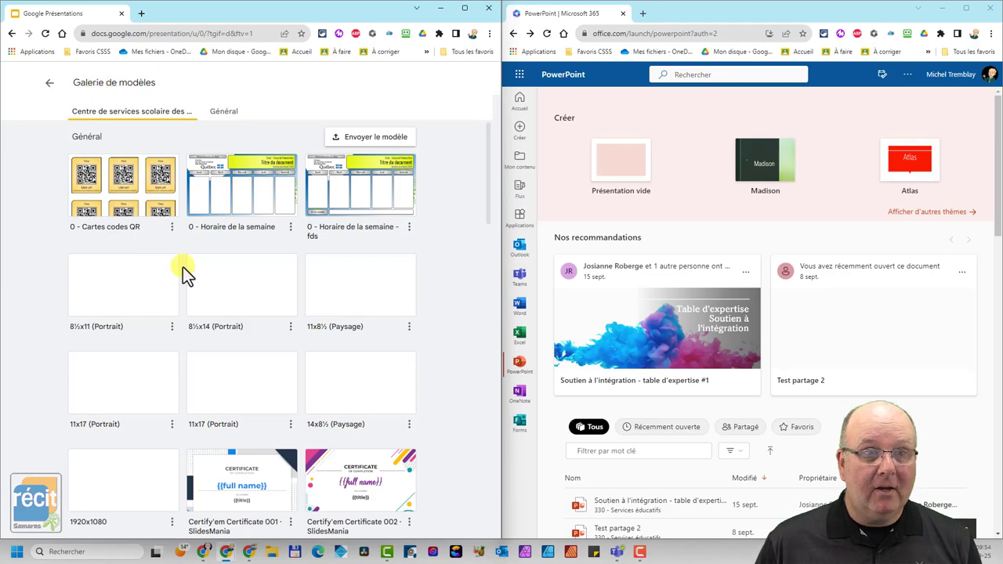
pyautogui.scroll(-2, 185, 271)
pyautogui.scroll(-3, 185, 274)
pyautogui.scroll(-2, 196, 267)
pyautogui.scroll(-2, 215, 251)
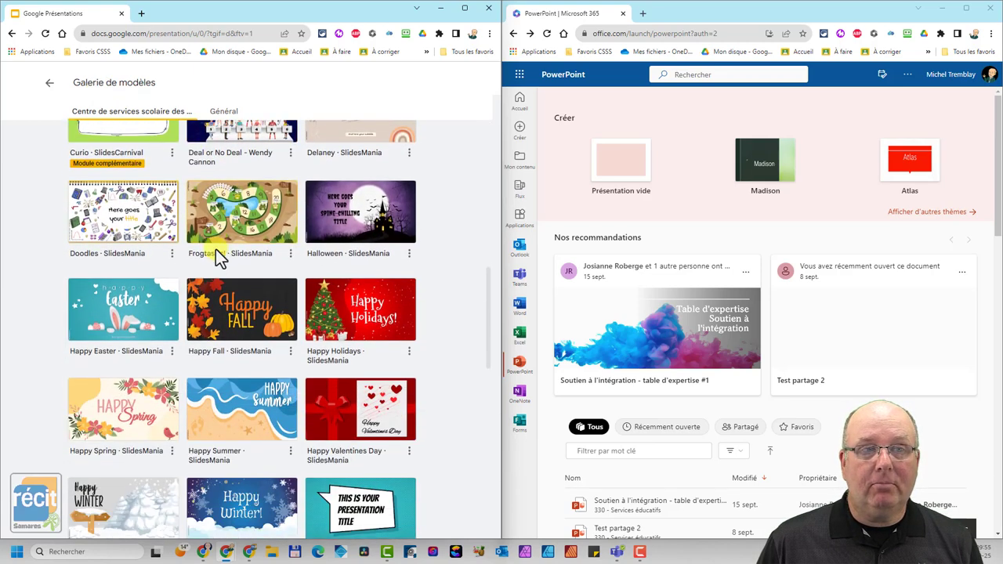
pyautogui.scroll(-2, 228, 255)
pyautogui.scroll(-3, 229, 257)
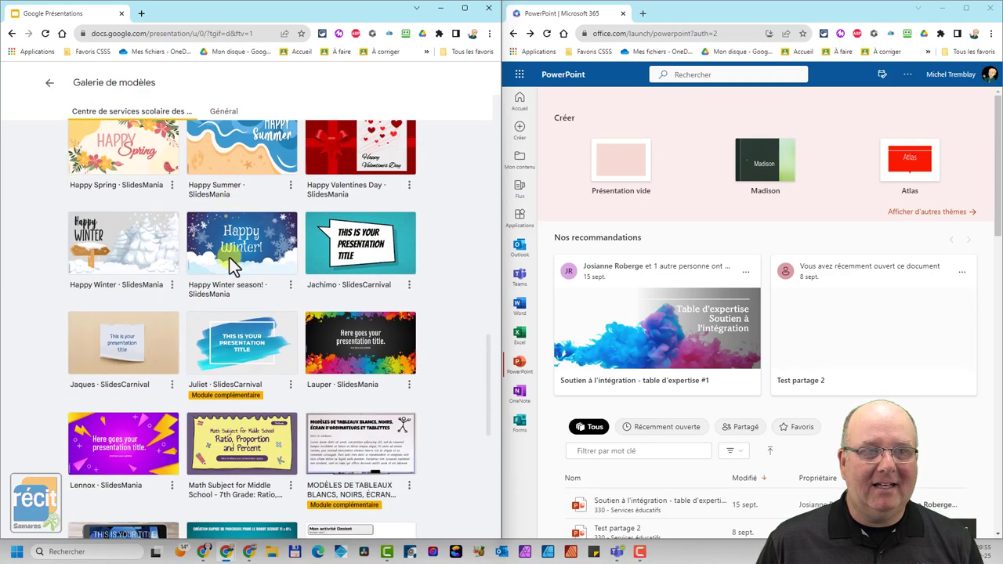
pyautogui.scroll(-2, 229, 258)
pyautogui.scroll(-3, 229, 263)
pyautogui.scroll(-1, 243, 306)
pyautogui.scroll(-1, 251, 325)
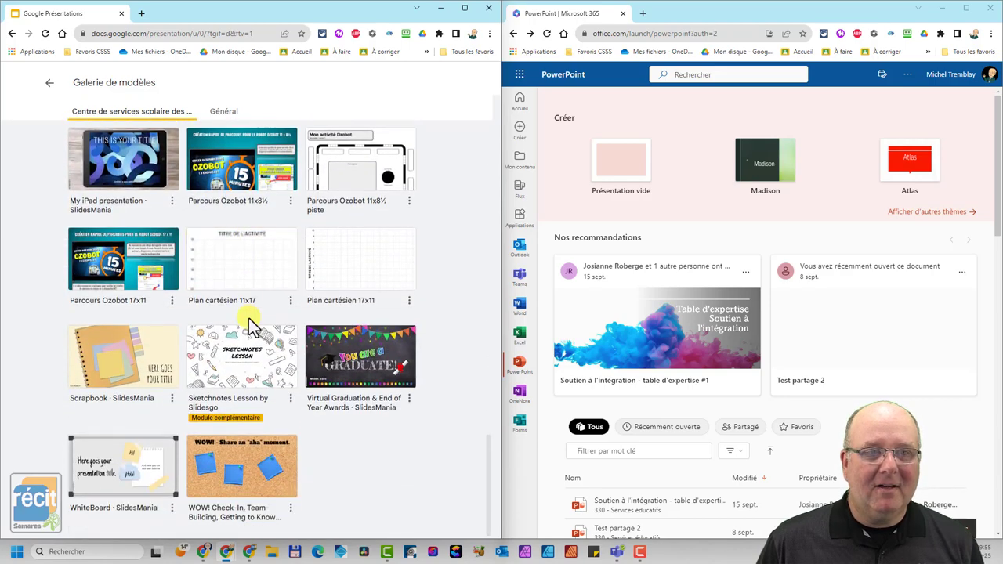
pyautogui.scroll(4, 249, 323)
pyautogui.scroll(5, 249, 323)
pyautogui.scroll(6, 250, 323)
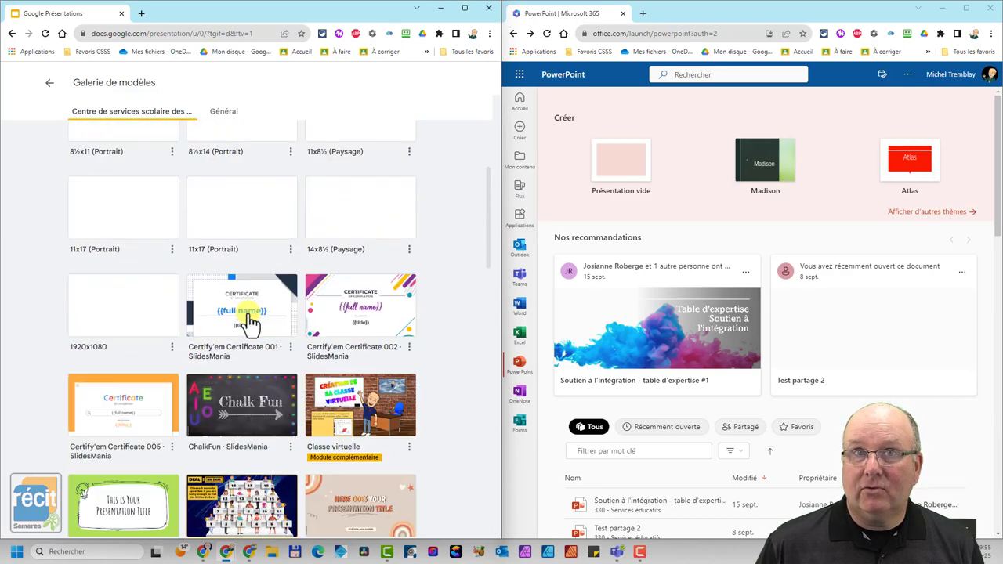
pyautogui.scroll(3, 249, 323)
pyautogui.scroll(1, 249, 323)
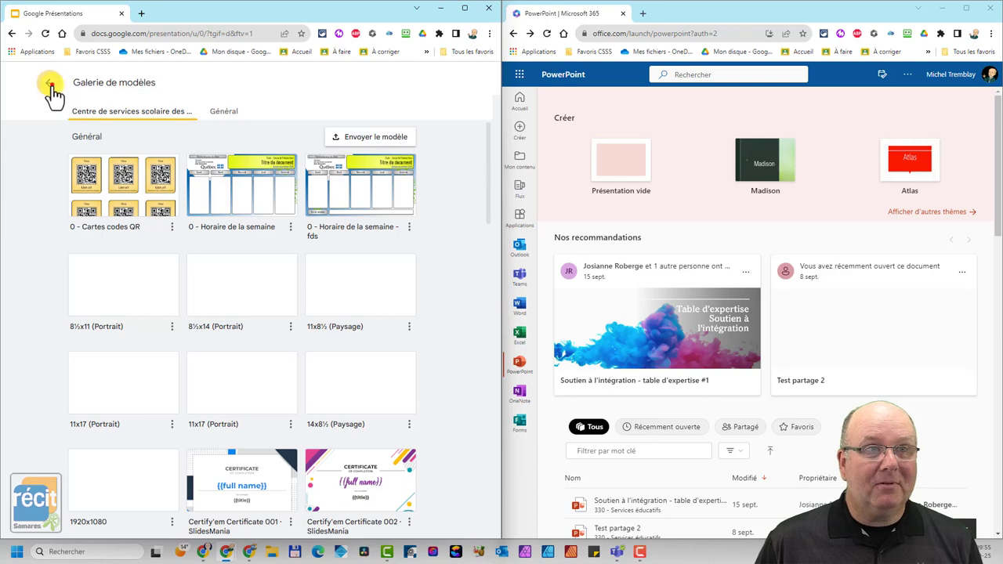
pyautogui.click(49, 83)
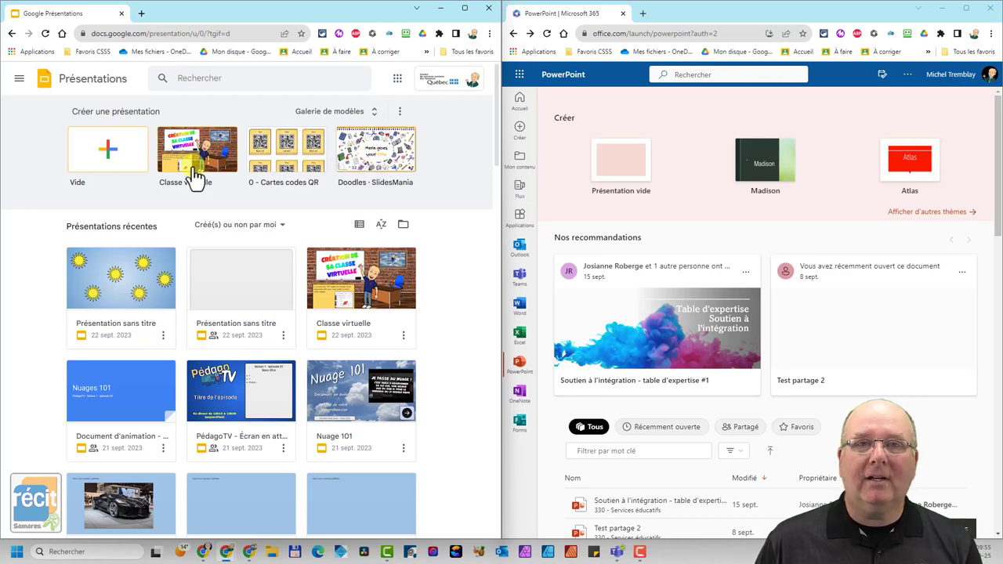
# Create blank presentations in Google Slides and PowerPoint, closing the themes and design panes.
pyautogui.click(113, 162)
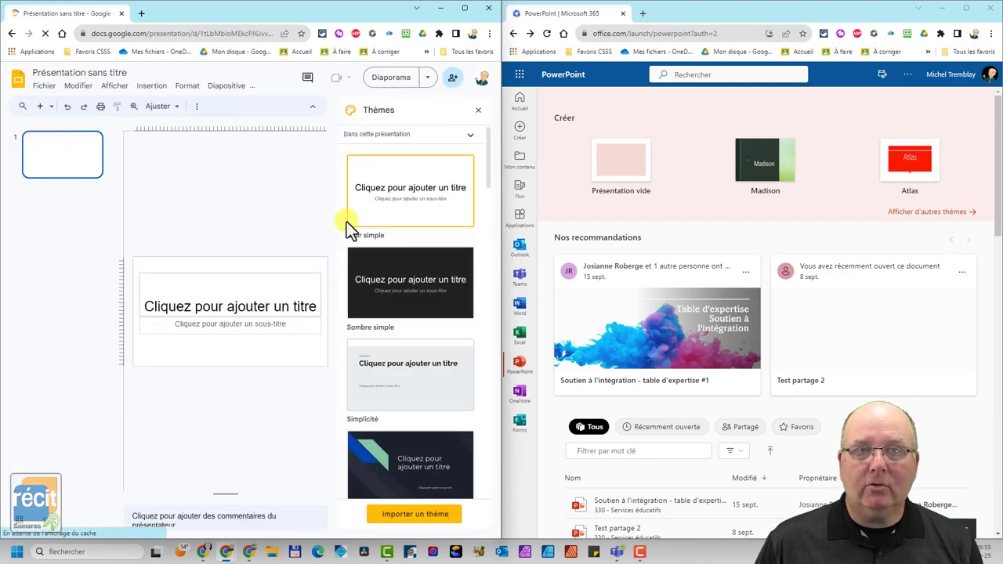
pyautogui.click(610, 171)
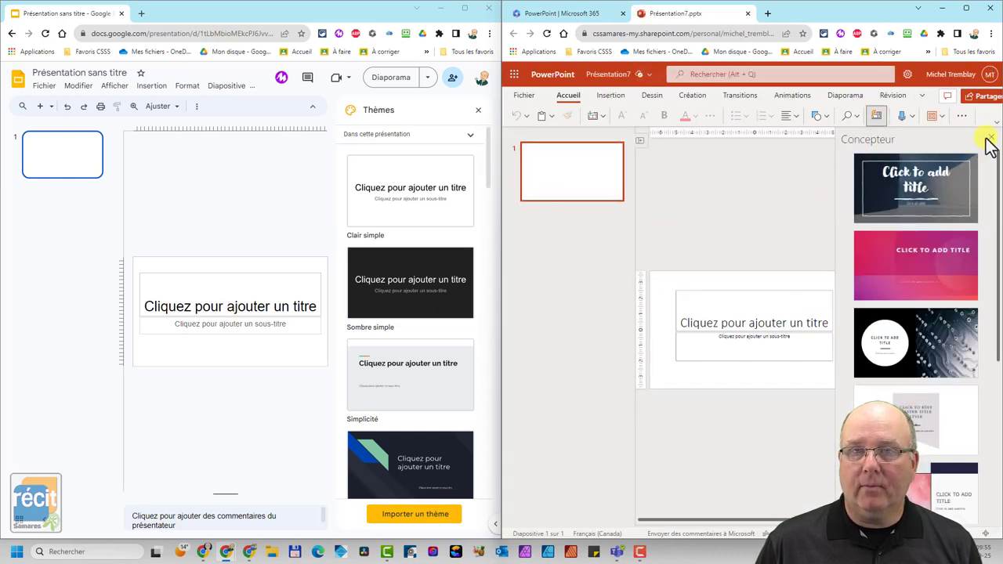
pyautogui.click(991, 138)
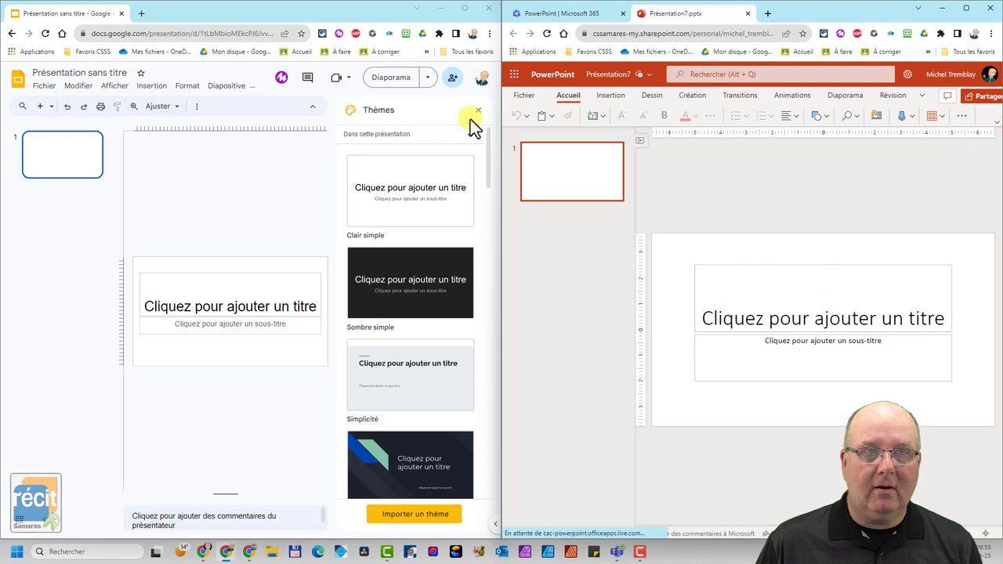
pyautogui.click(478, 114)
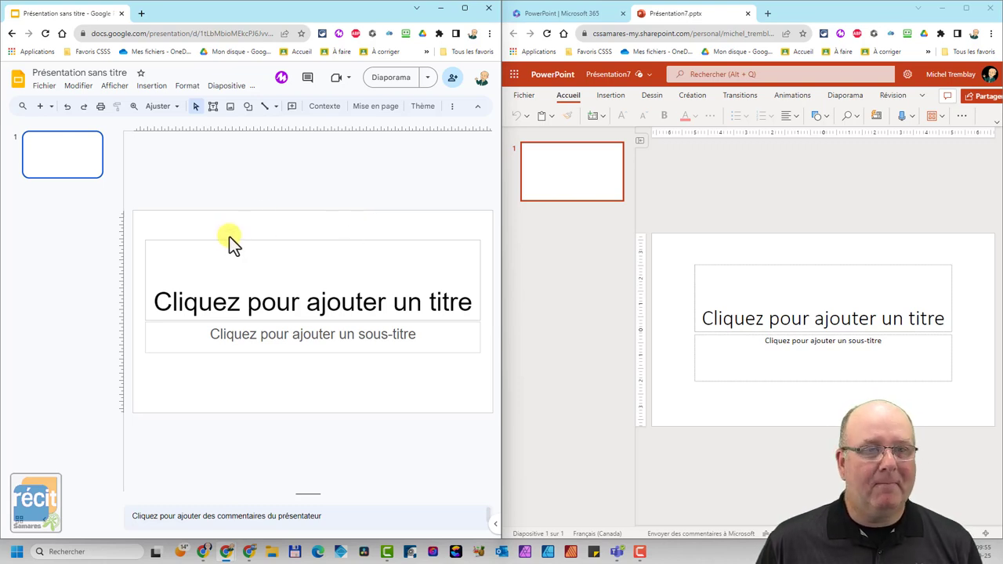
# Delete the title and subtitle placeholders from both first slides.
pyautogui.moveTo(142, 229); pyautogui.dragTo(291, 369)
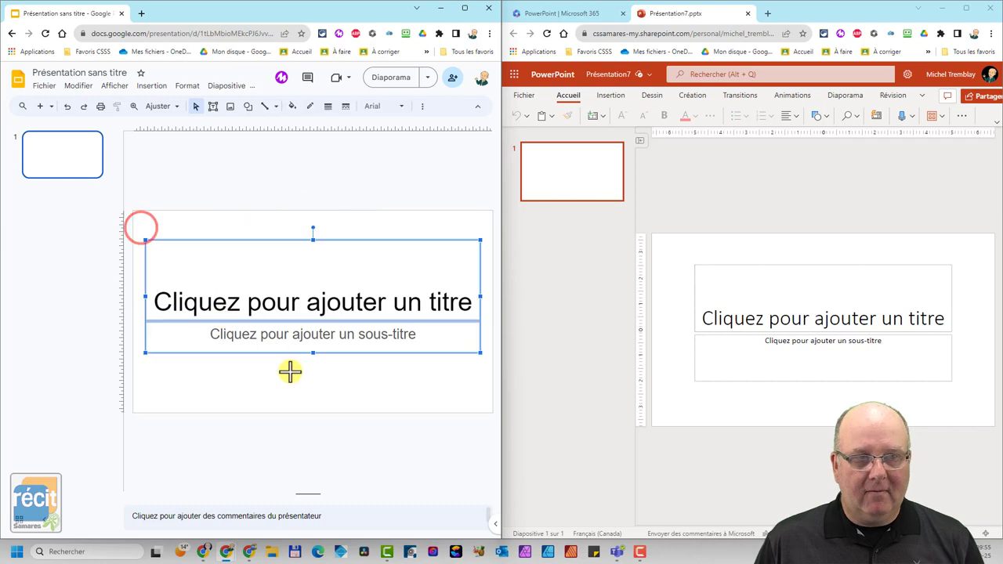
pyautogui.press('Delete')
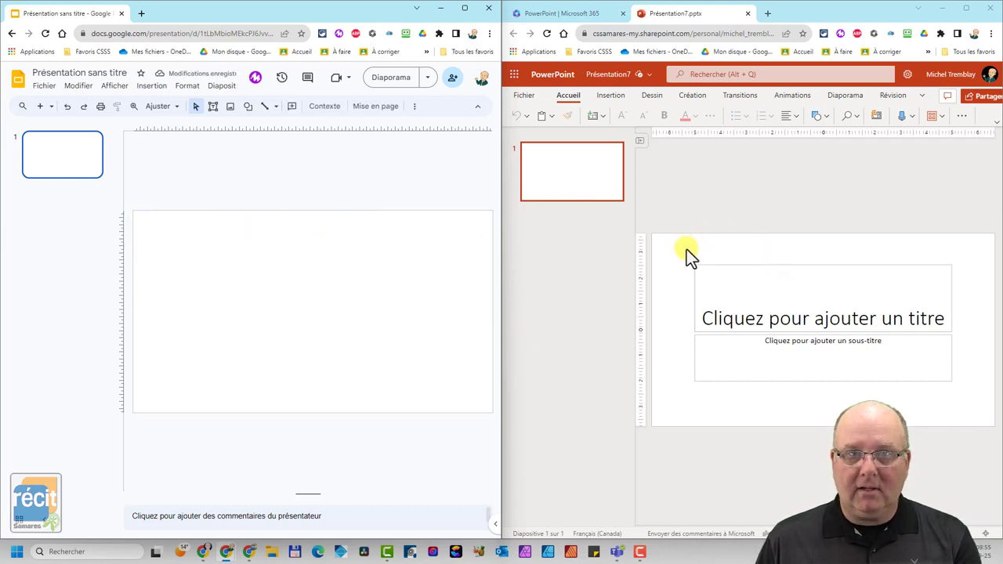
pyautogui.moveTo(685, 250)
pyautogui.mouseDown()
pyautogui.moveTo(982, 416)
pyautogui.moveTo(966, 412)
pyautogui.mouseUp()
pyautogui.press('Delete')
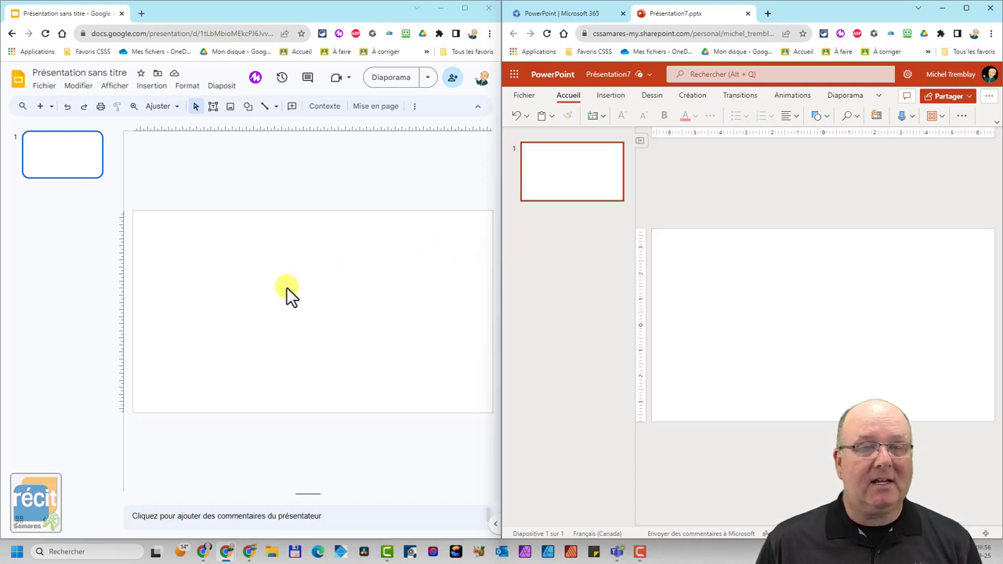
# Set a custom page size of 11 × 8.5 inches in Page setup.
pyautogui.click(45, 86)
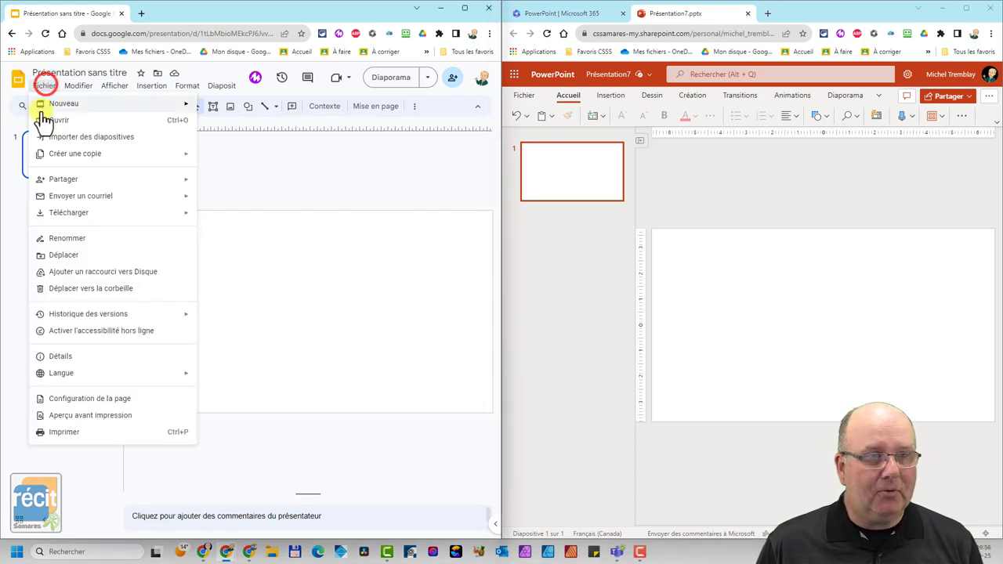
pyautogui.click(98, 399)
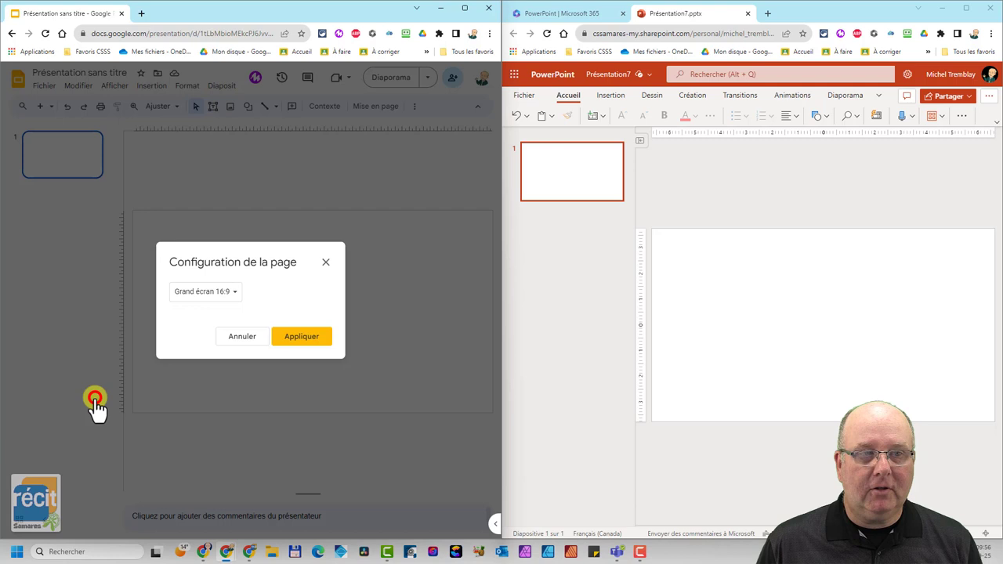
pyautogui.click(202, 294)
pyautogui.click(208, 328)
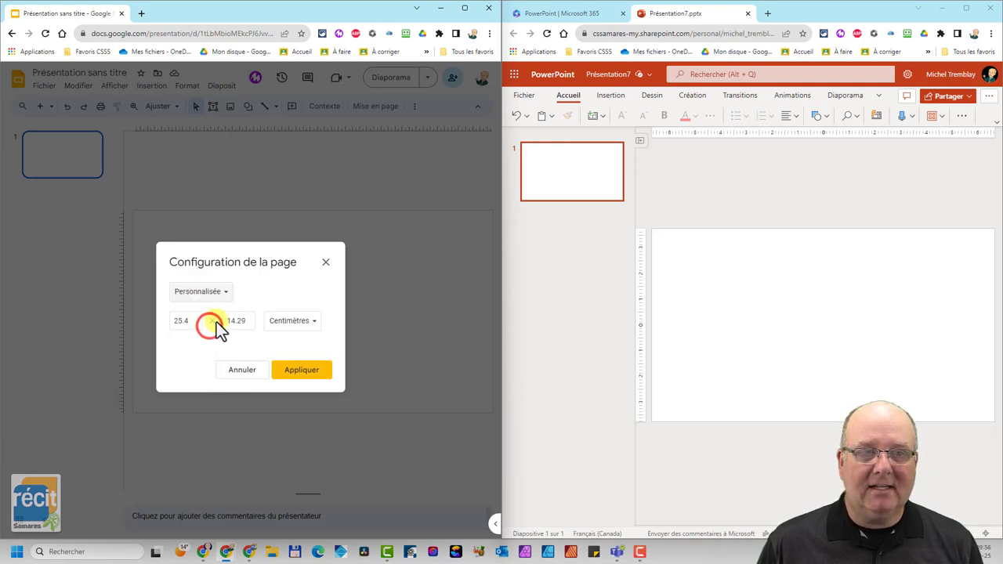
pyautogui.click(282, 329)
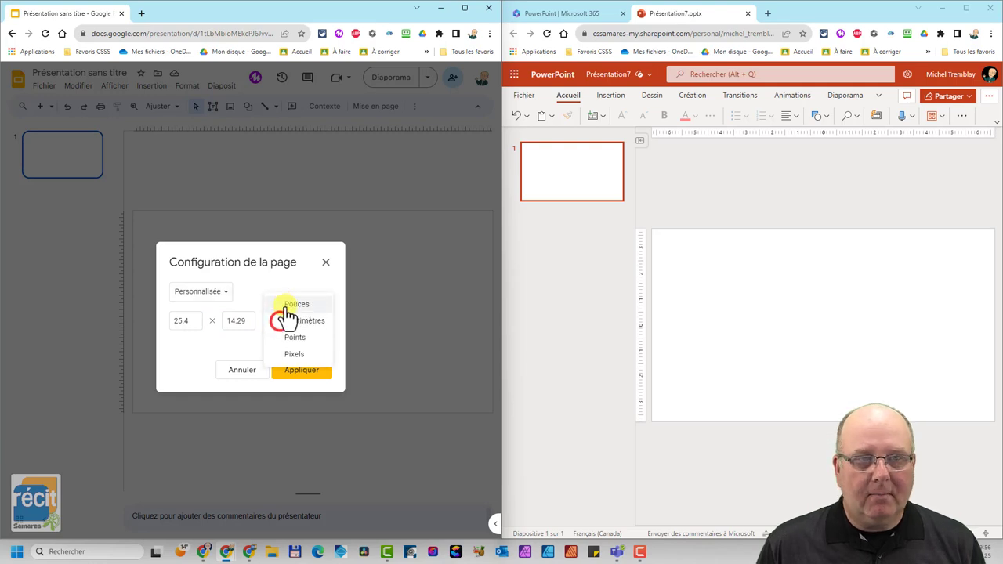
pyautogui.click(289, 305)
pyautogui.doubleClick(194, 320)
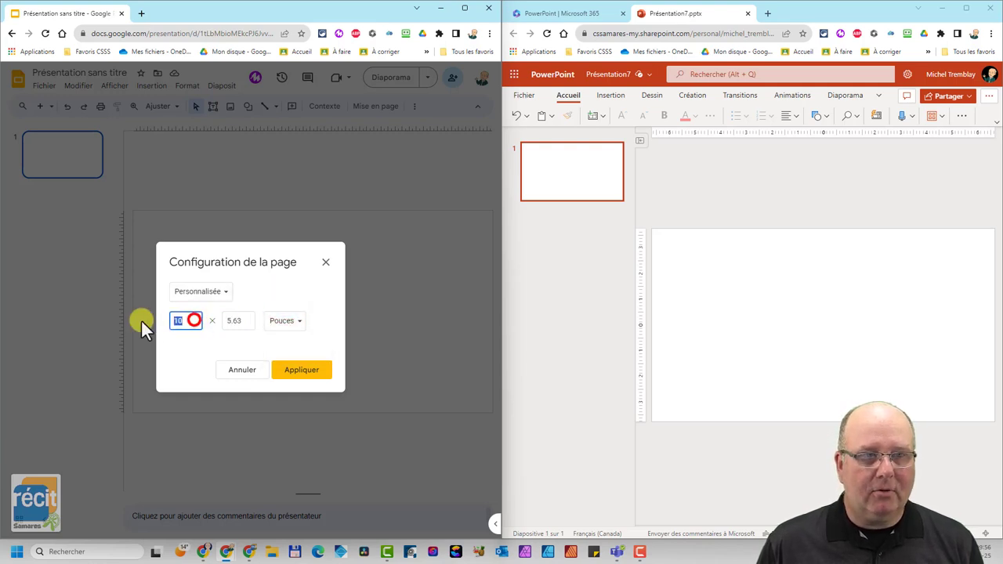
pyautogui.write('11')
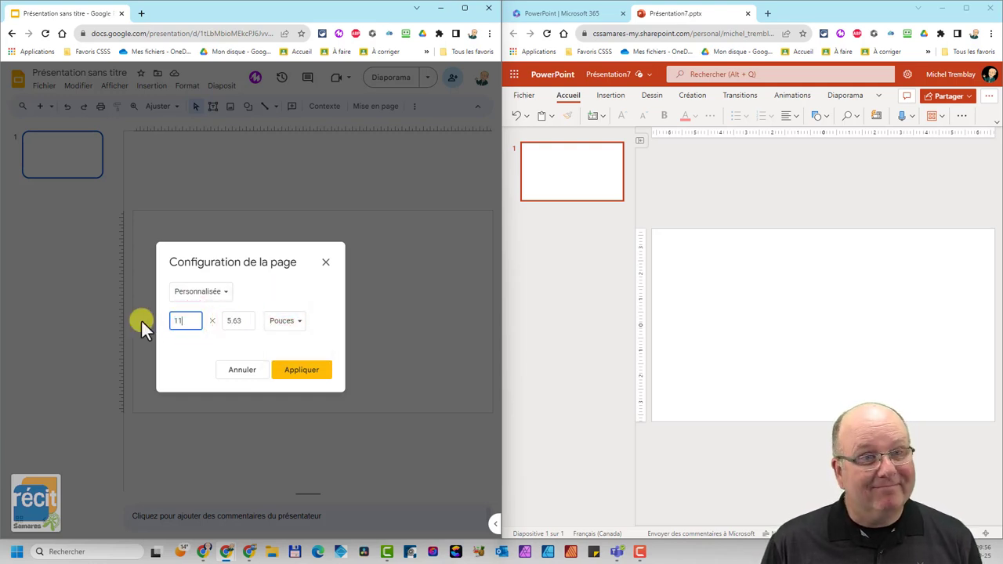
pyautogui.press('Tab')
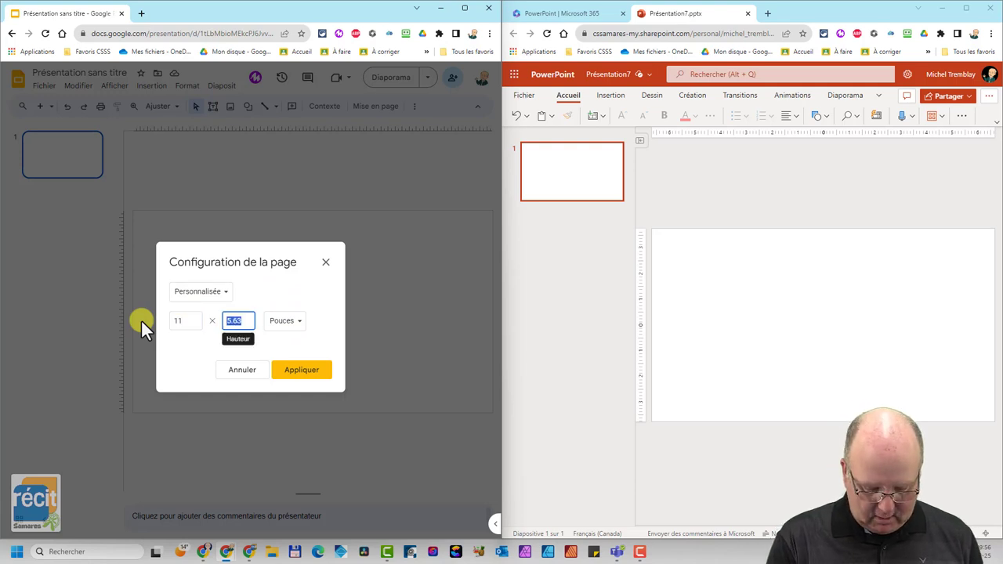
pyautogui.write('8.5')
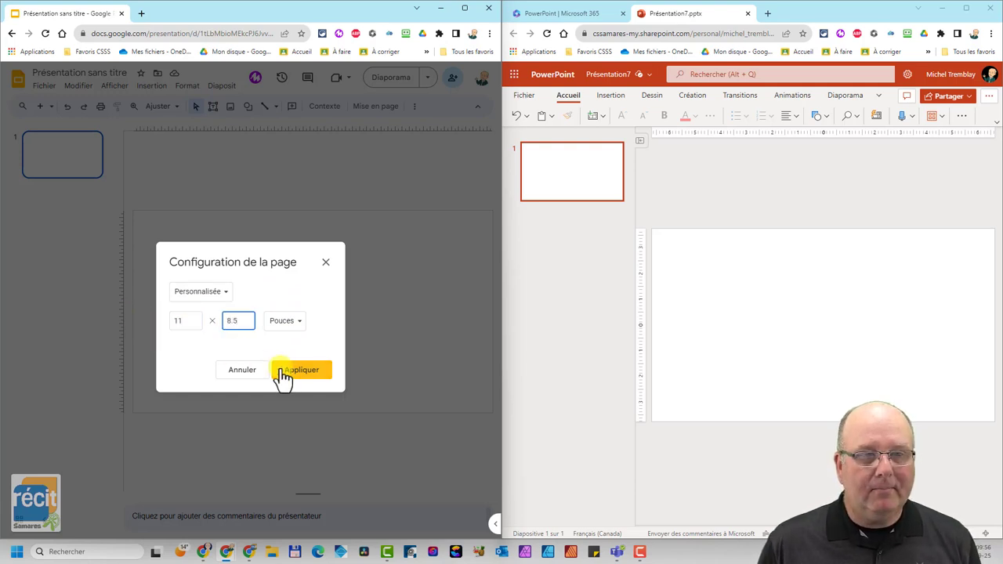
pyautogui.click(295, 369)
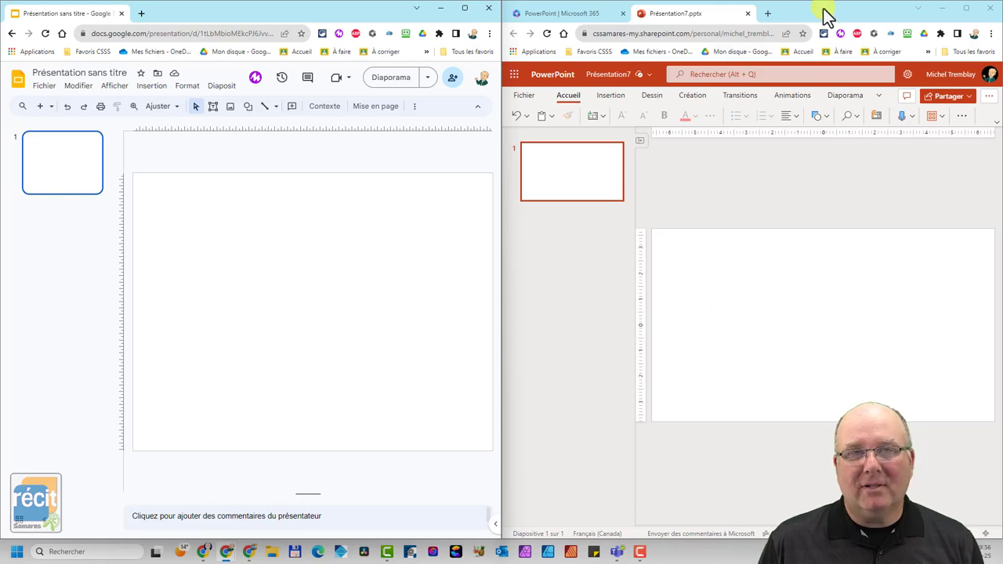
# Maximize PowerPoint and give the slides a custom width of 11 inches.
pyautogui.click(968, 9)
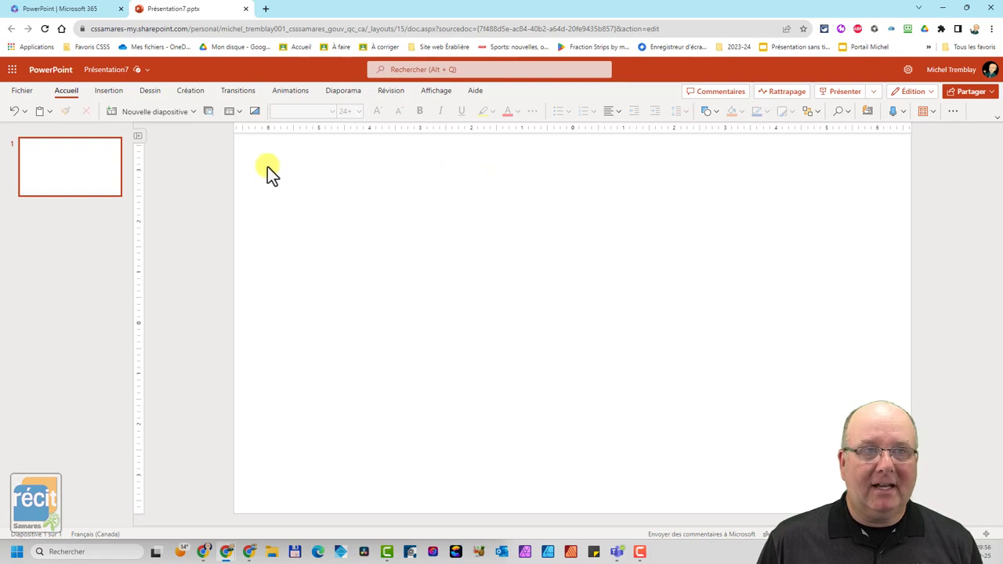
pyautogui.click(190, 91)
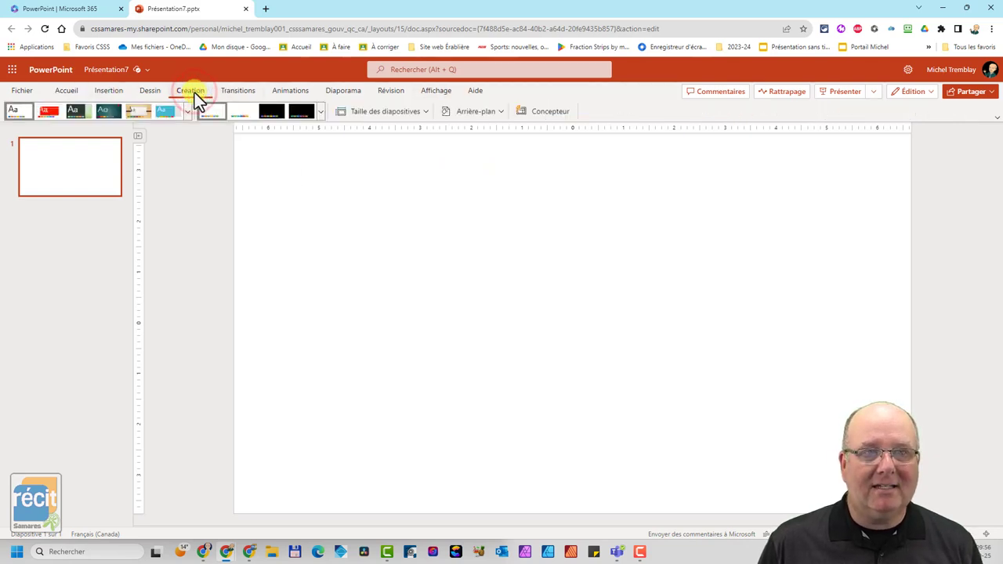
pyautogui.click(384, 111)
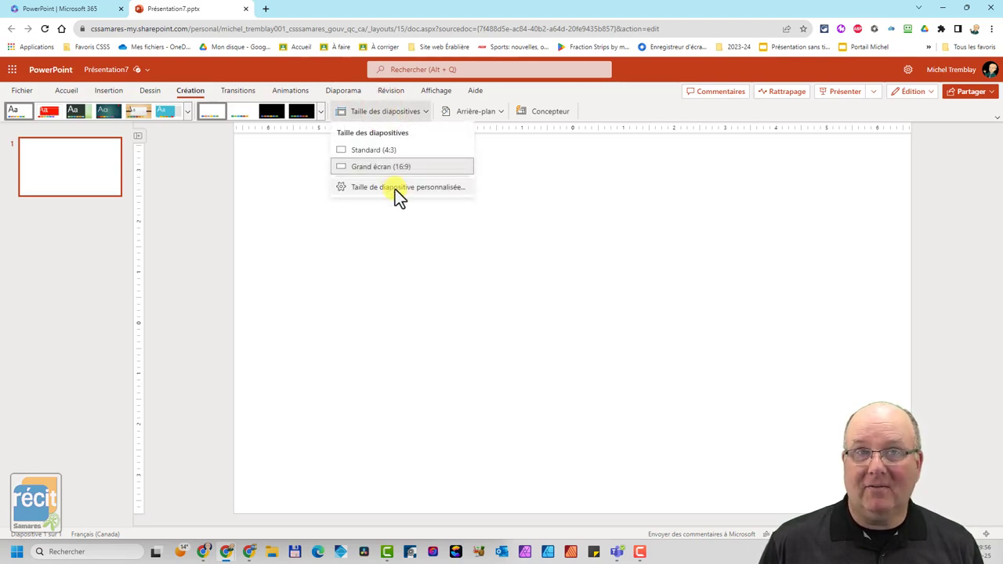
pyautogui.click(395, 189)
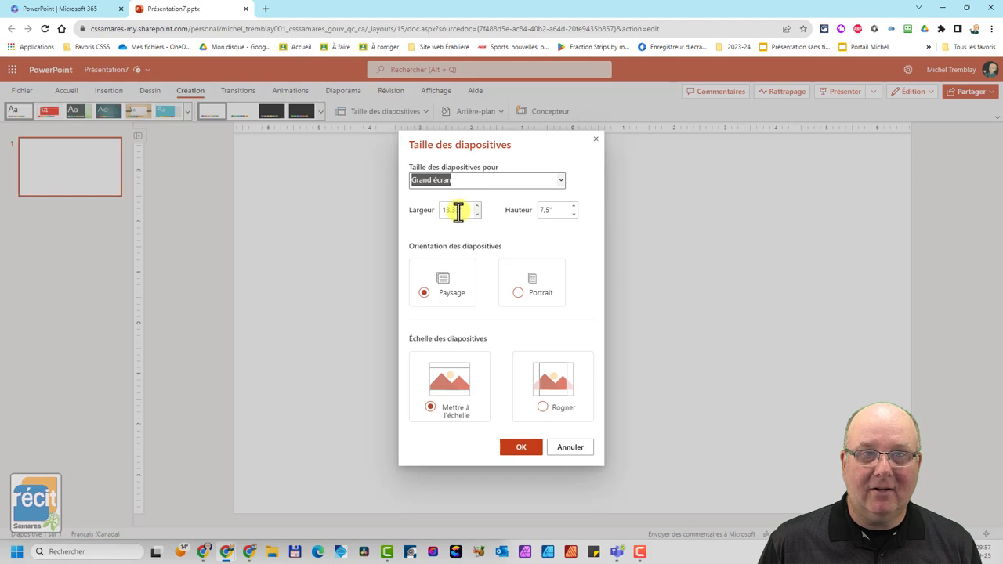
pyautogui.doubleClick(459, 210)
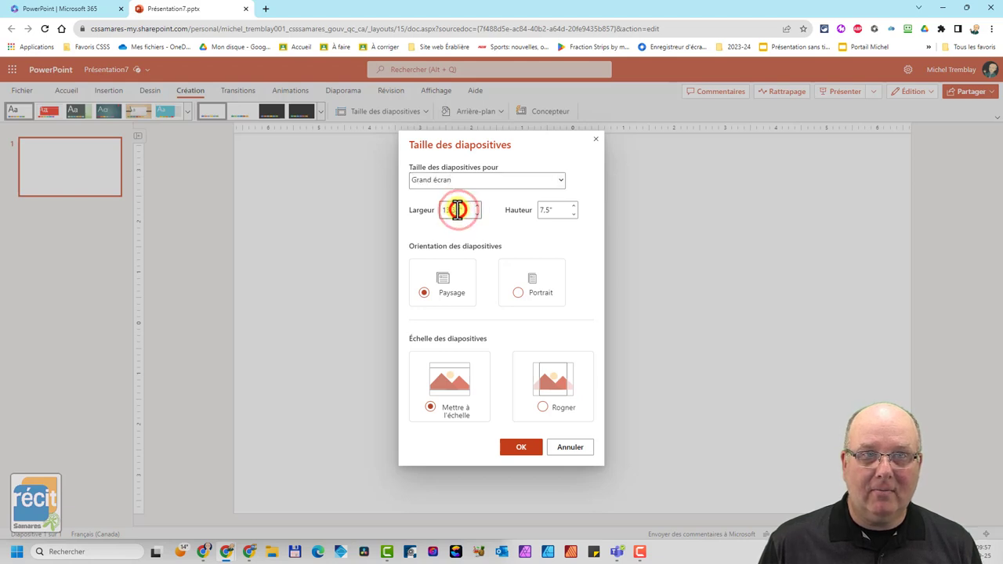
pyautogui.write('11')
pyautogui.click(551, 215)
pyautogui.write('8')
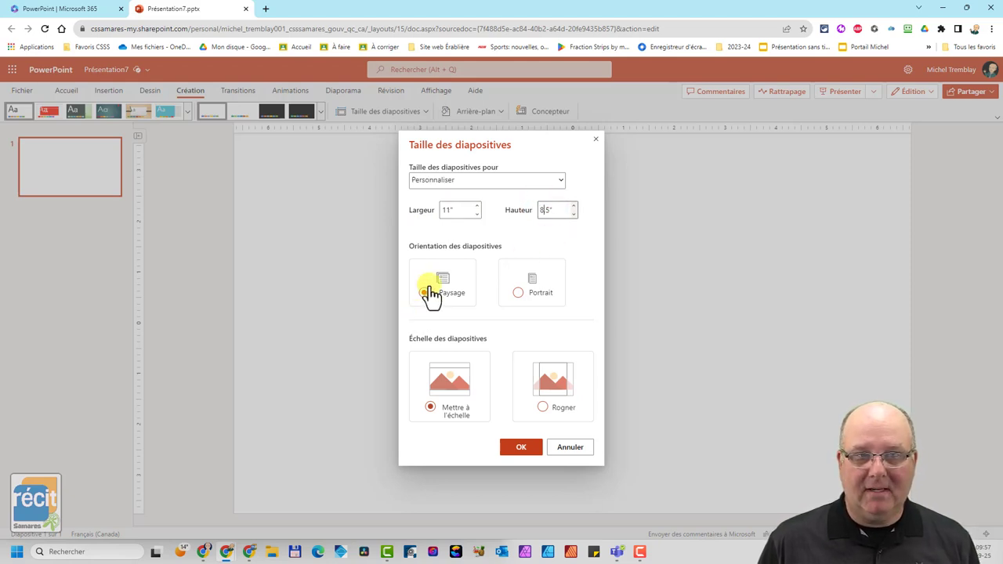
pyautogui.click(526, 447)
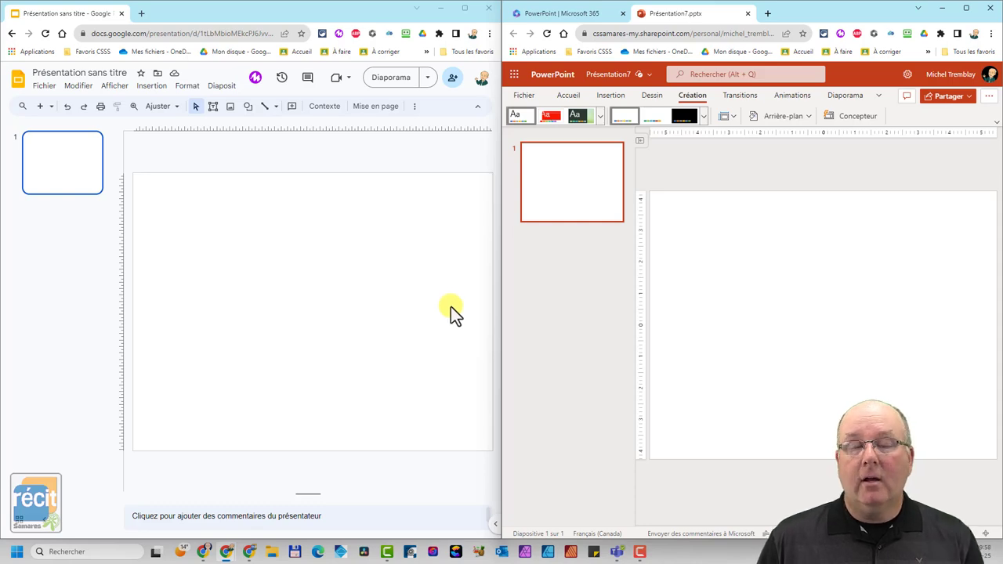
# Maximize the Slides window, then add and delete two extra slides, keeping only the first.
pyautogui.moveTo(301, 12); pyautogui.dragTo(338, 18)
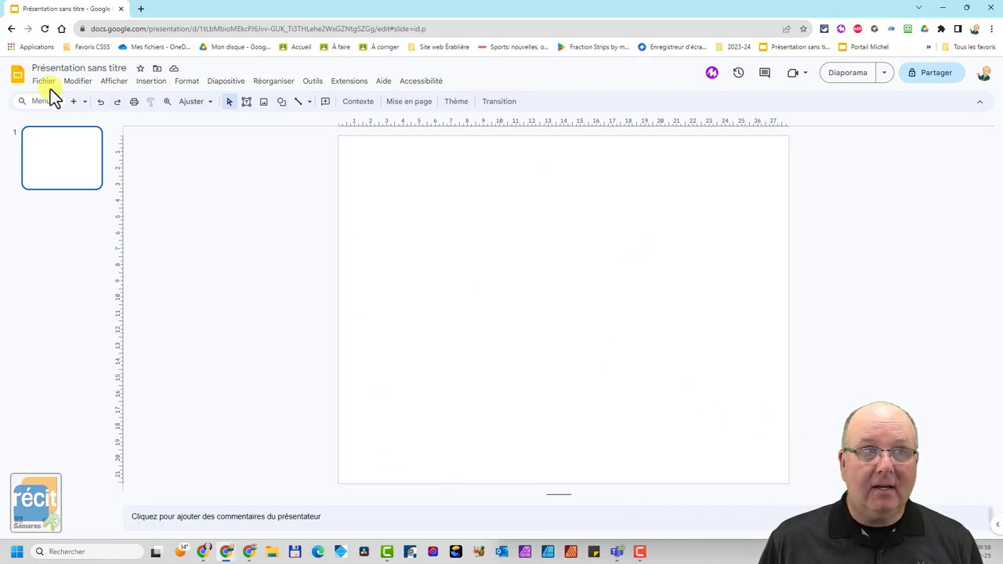
pyautogui.click(74, 101)
pyautogui.click(74, 101)
pyautogui.click(73, 101)
pyautogui.click(74, 101)
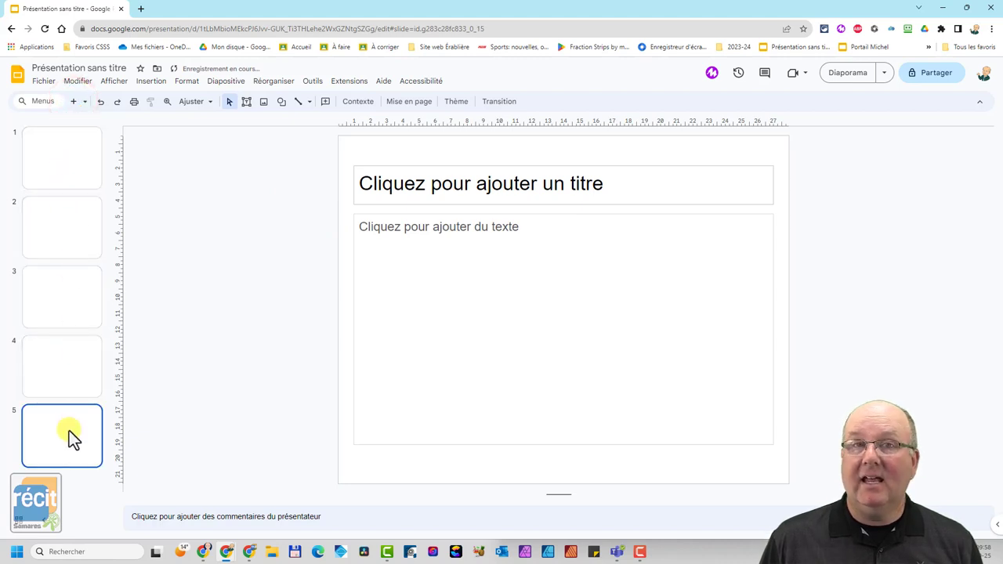
pyautogui.press('Delete')
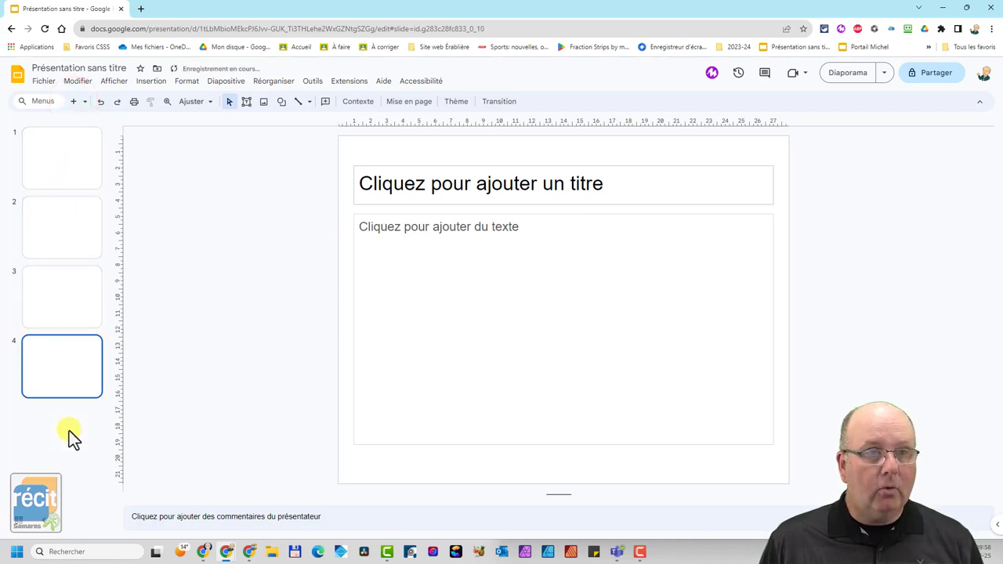
pyautogui.press('Delete')
pyautogui.press('Delete')
pyautogui.press('Delete')
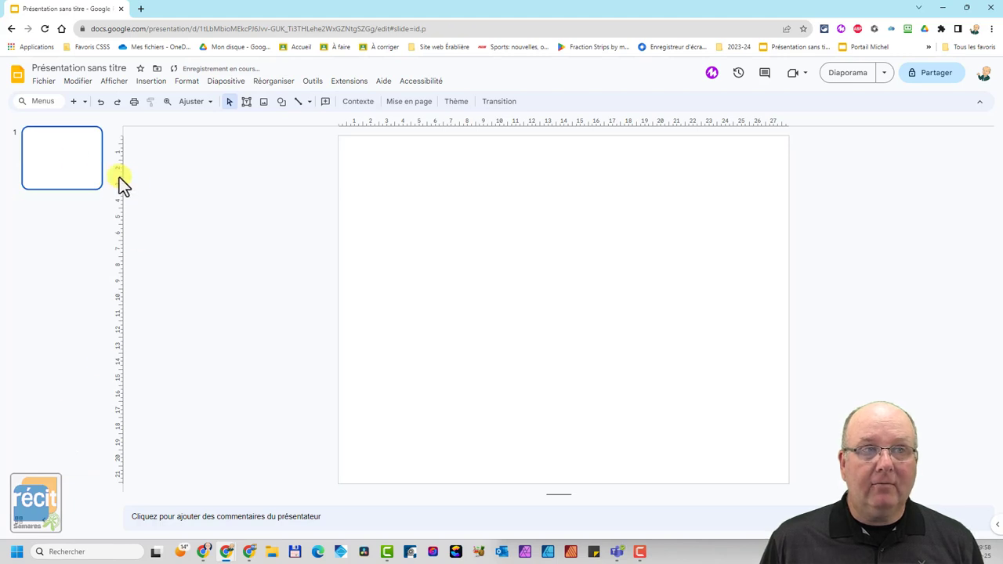
pyautogui.click(72, 154)
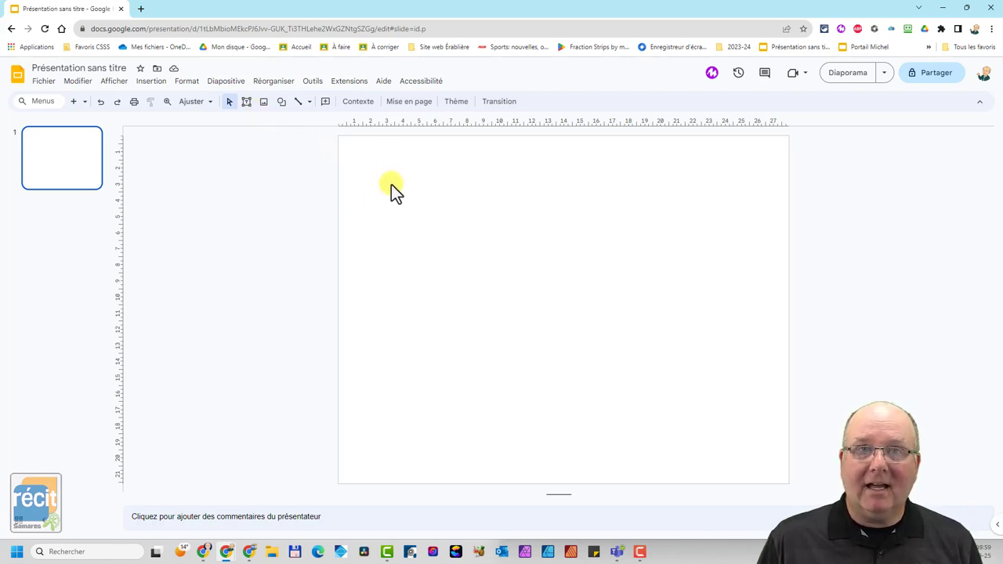
# Draw a square with the Rectangle shape near the slide's top-left corner.
pyautogui.click(281, 102)
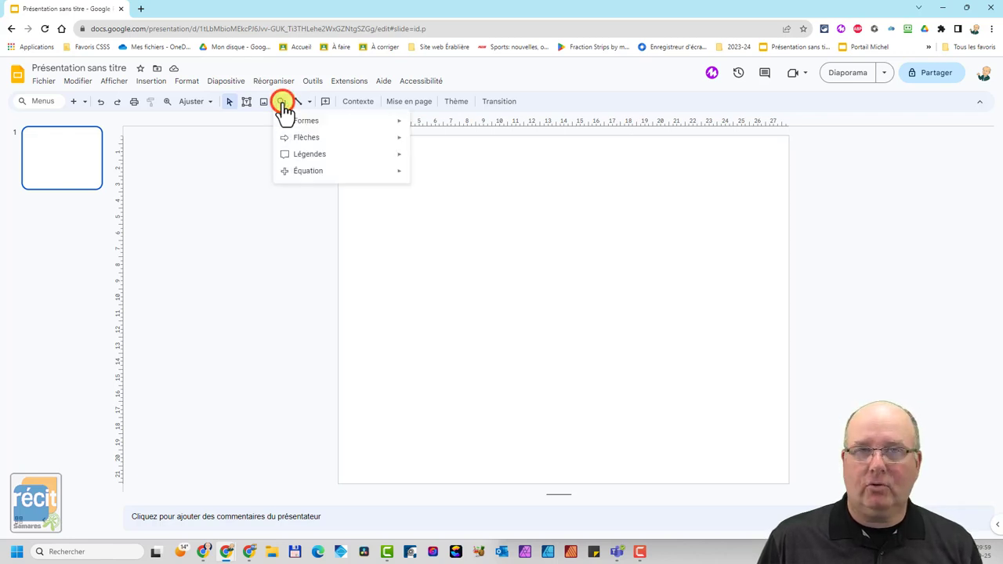
pyautogui.moveTo(306, 121)
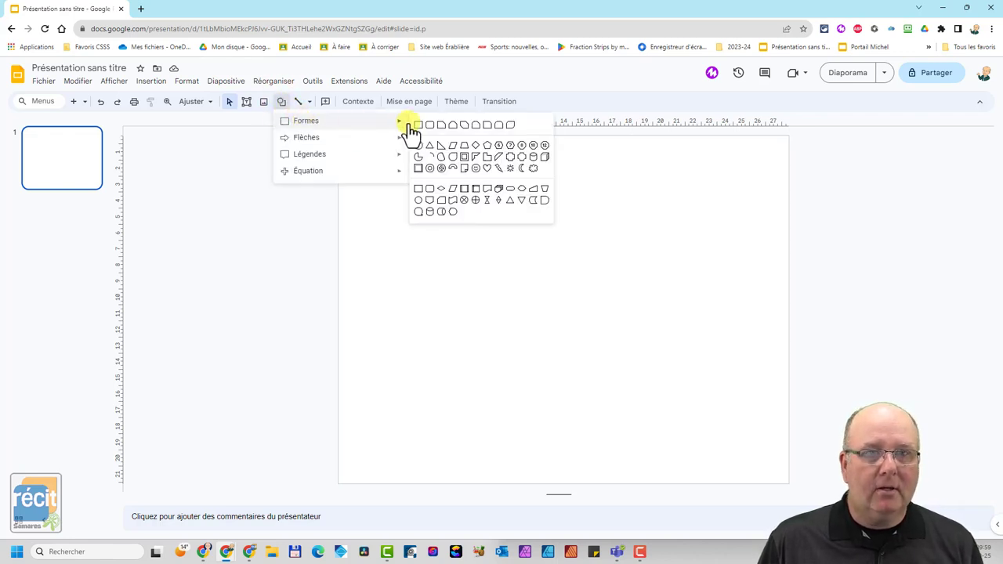
pyautogui.click(418, 125)
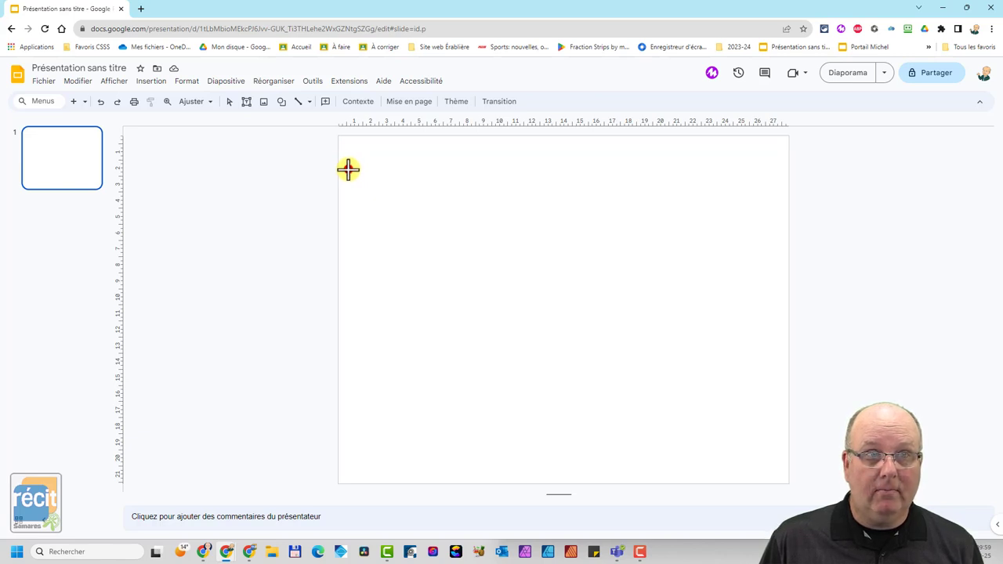
pyautogui.moveTo(348, 169); pyautogui.dragTo(518, 332)
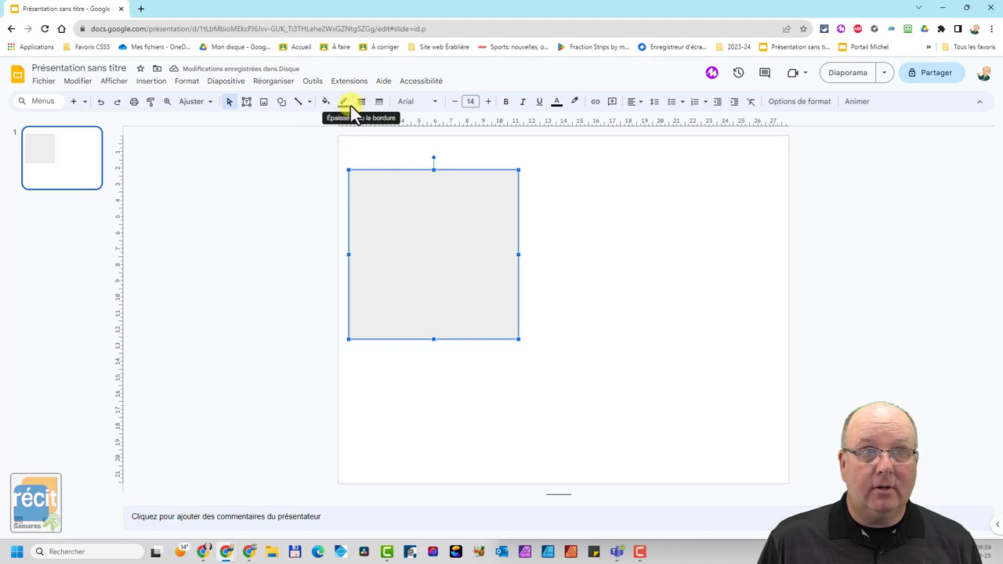
# Give the square a white interior and a thicker black border.
pyautogui.click(327, 103)
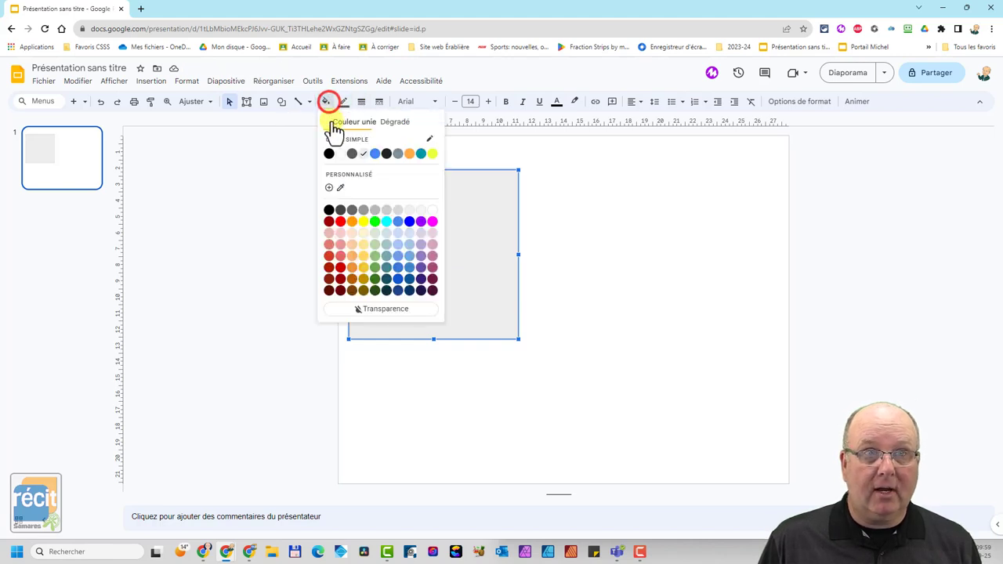
pyautogui.click(383, 309)
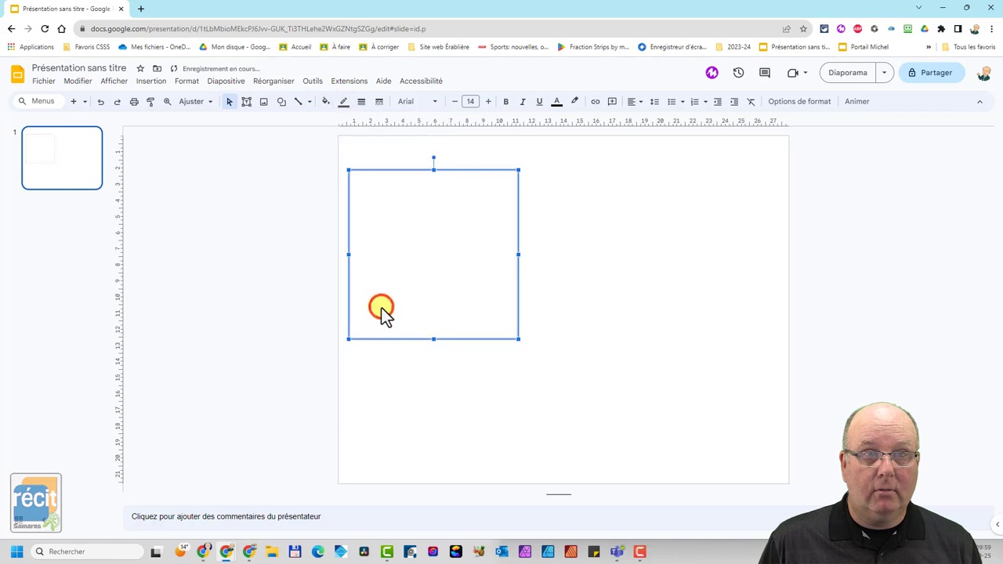
pyautogui.click(326, 101)
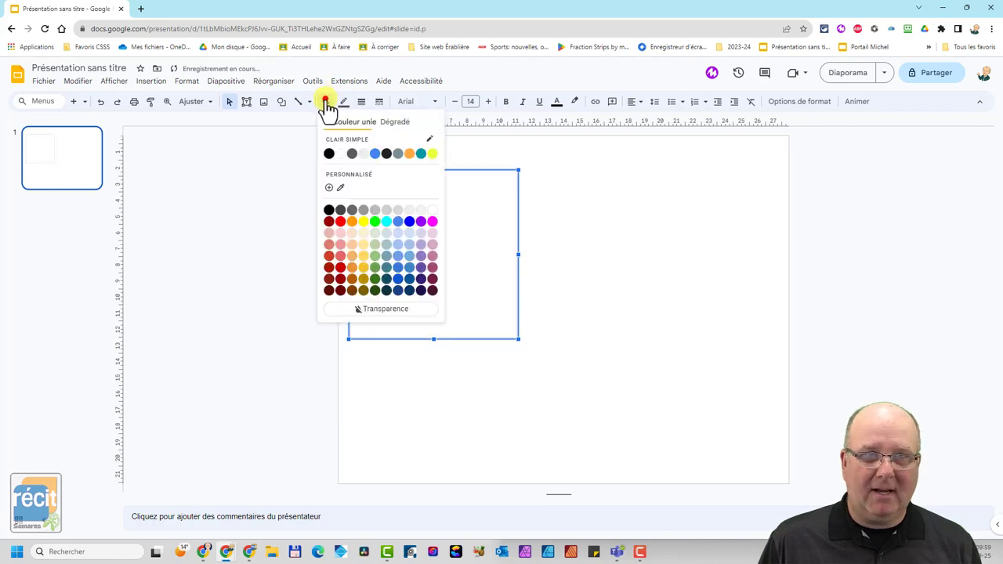
pyautogui.click(341, 153)
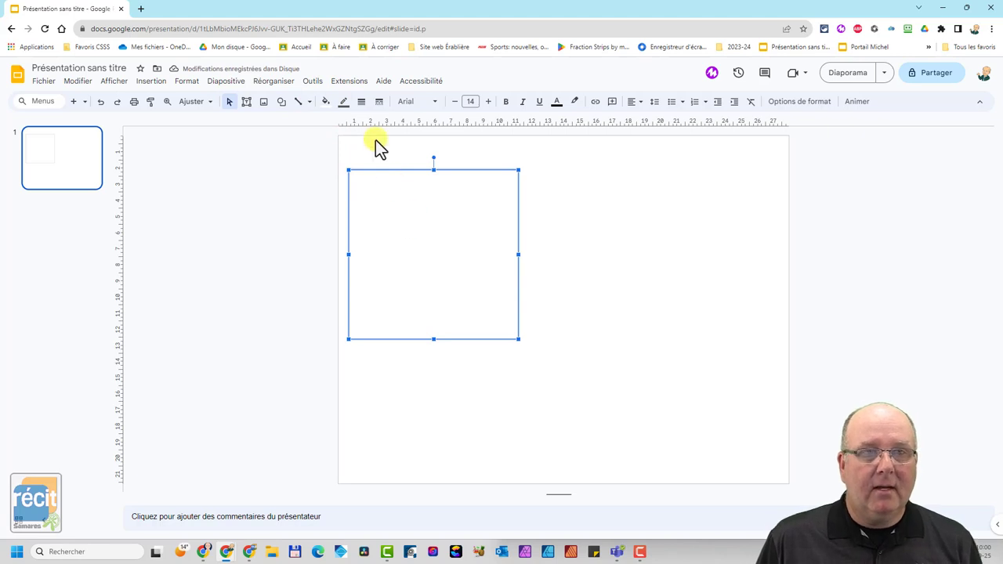
pyautogui.click(361, 103)
pyautogui.click(380, 165)
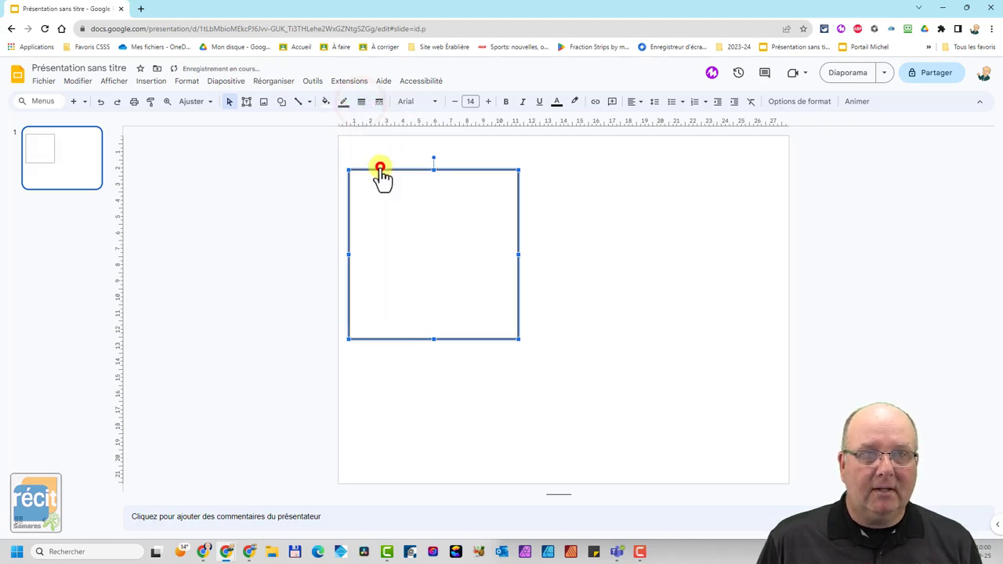
pyautogui.click(345, 104)
pyautogui.click(347, 133)
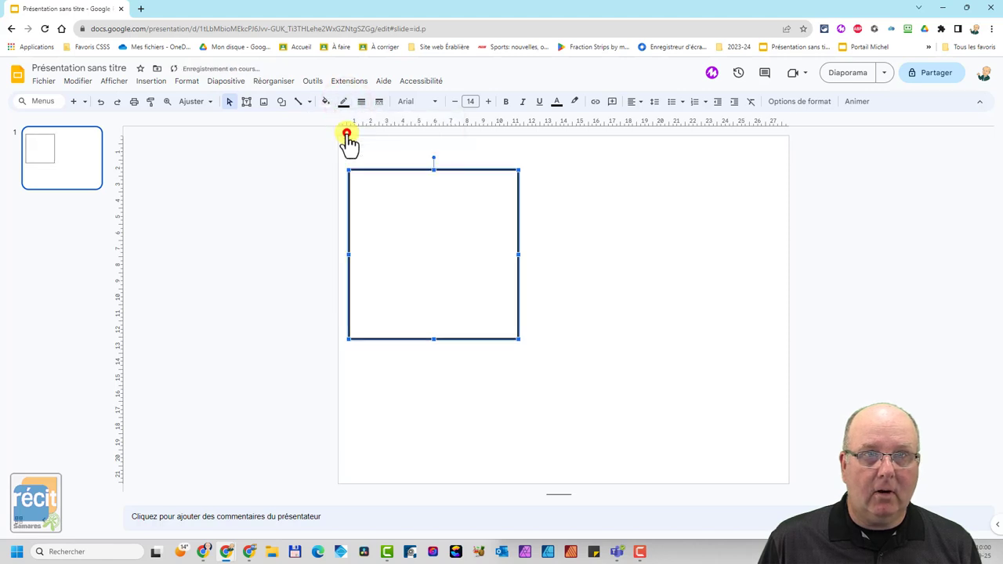
pyautogui.click(449, 380)
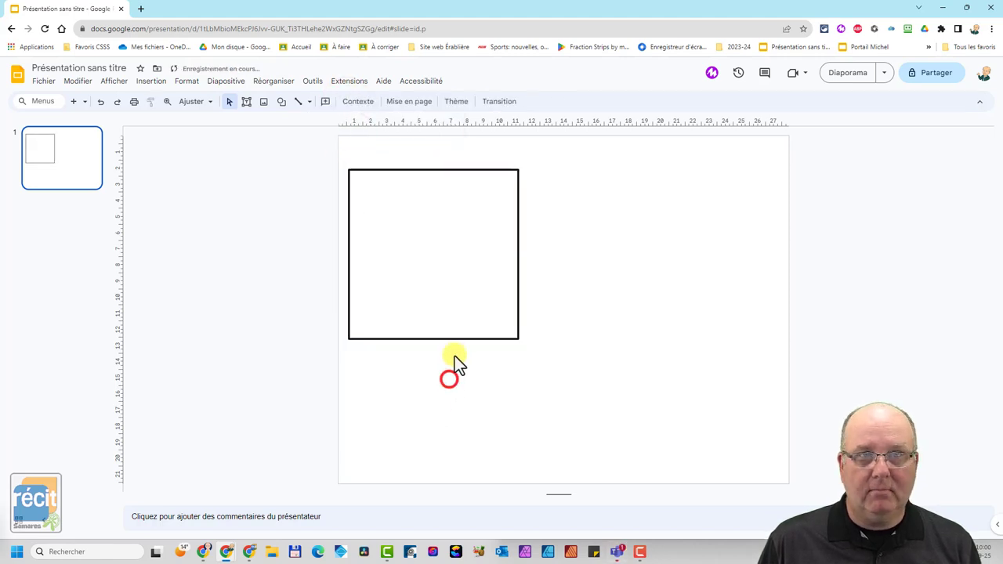
pyautogui.click(437, 318)
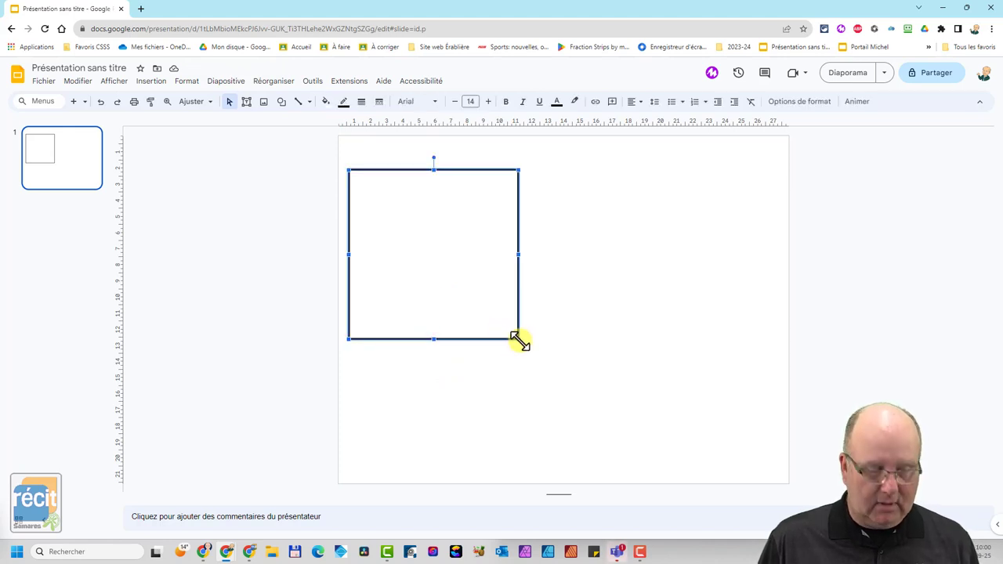
# Shrink the square and duplicate it into a top row of three aligned frames.
pyautogui.moveTo(520, 339); pyautogui.dragTo(484, 304)
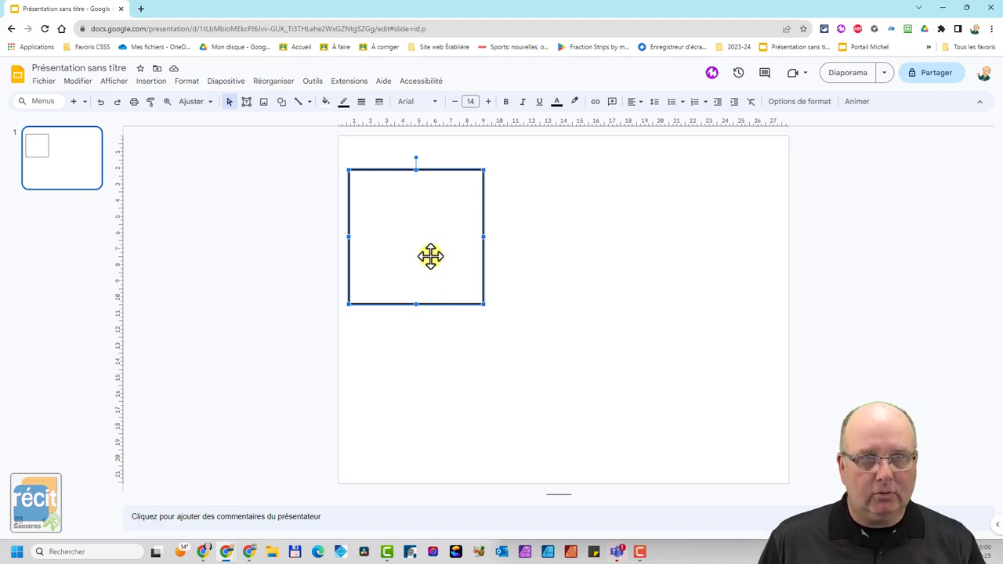
pyautogui.hotkey('ctrl', 'd')
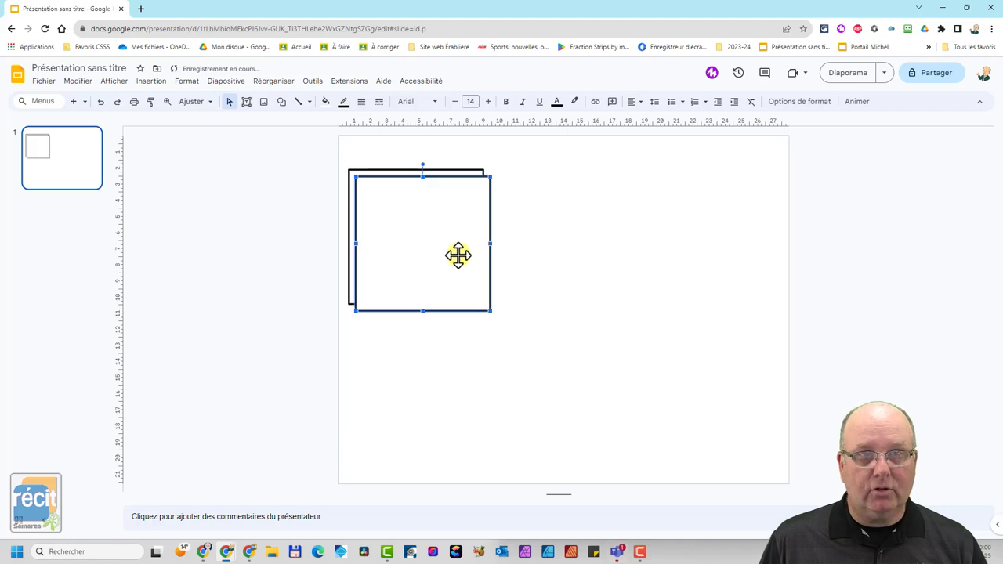
pyautogui.moveTo(455, 251); pyautogui.dragTo(734, 240)
pyautogui.hotkey('ctrl', 'd')
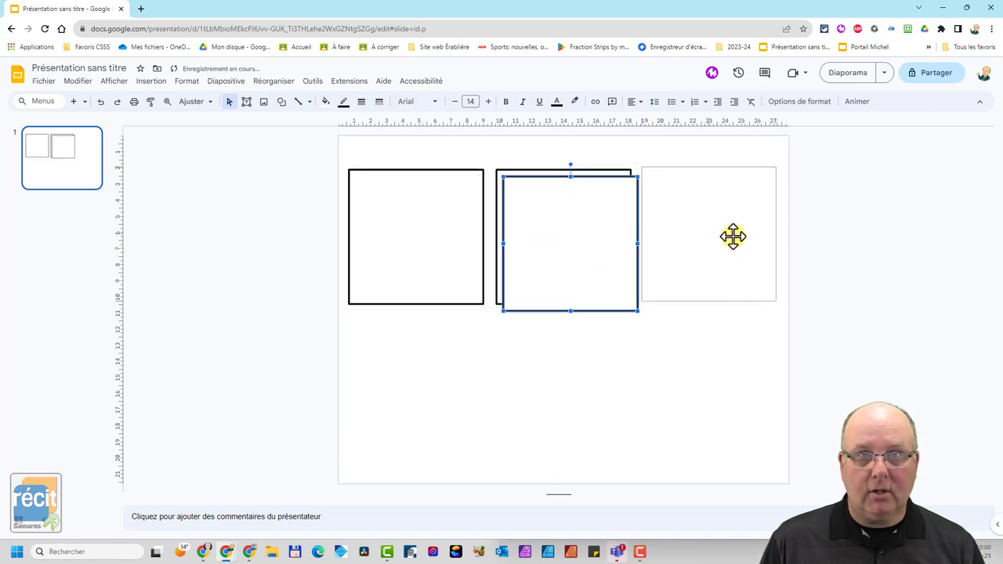
pyautogui.moveTo(734, 240); pyautogui.dragTo(730, 239)
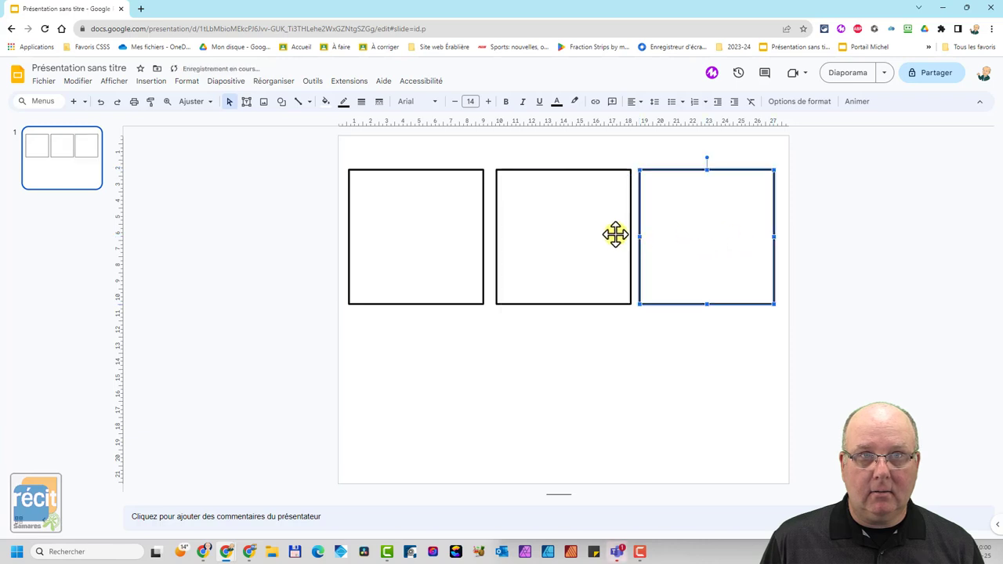
pyautogui.moveTo(563, 231); pyautogui.dragTo(561, 231)
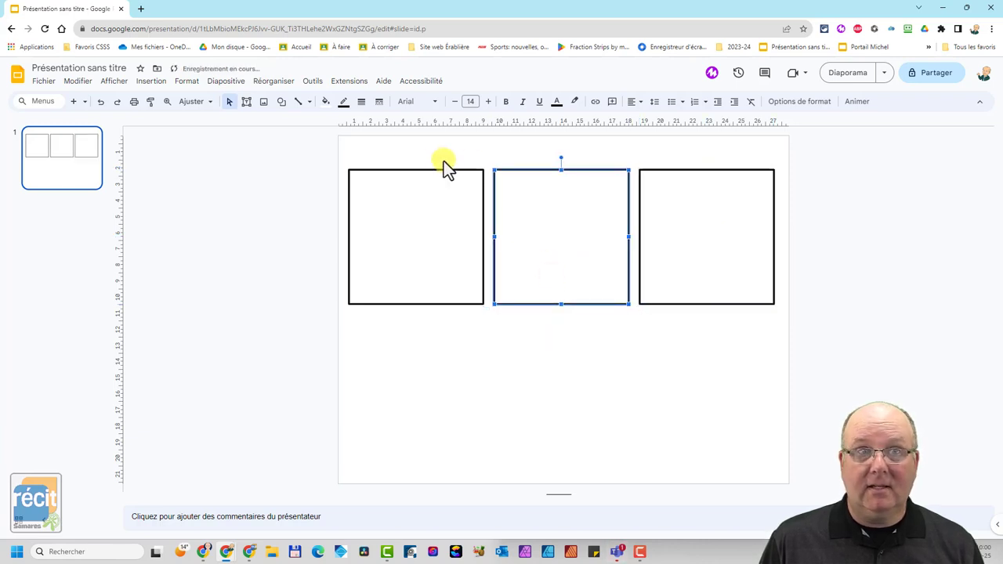
pyautogui.click(275, 191)
# Duplicate the left and middle frames into a second row centred beneath.
pyautogui.moveTo(320, 163); pyautogui.dragTo(576, 284)
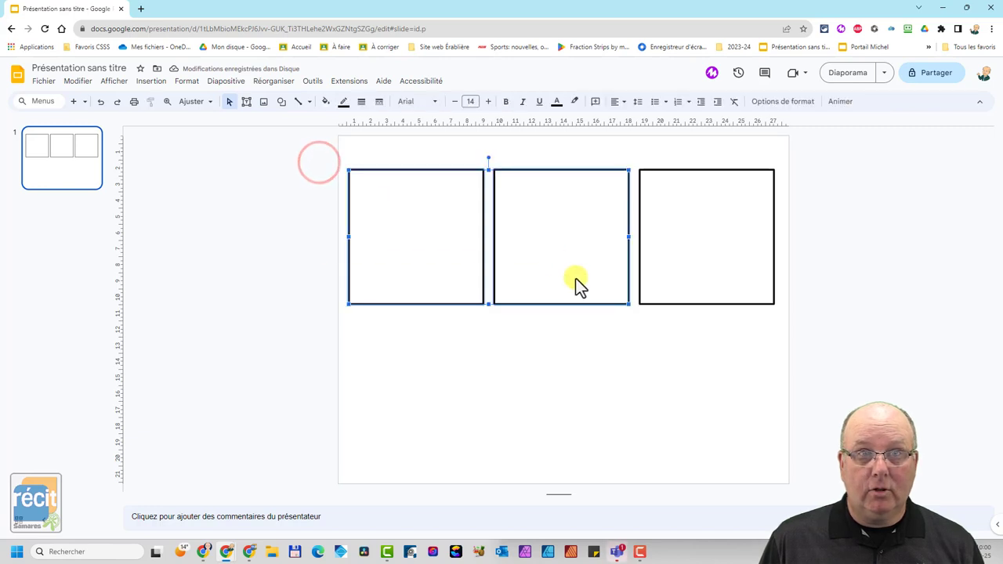
pyautogui.hotkey('ctrl', 'd')
pyautogui.moveTo(456, 261)
pyautogui.mouseDown()
pyautogui.moveTo(503, 414)
pyautogui.moveTo(524, 412)
pyautogui.mouseUp()
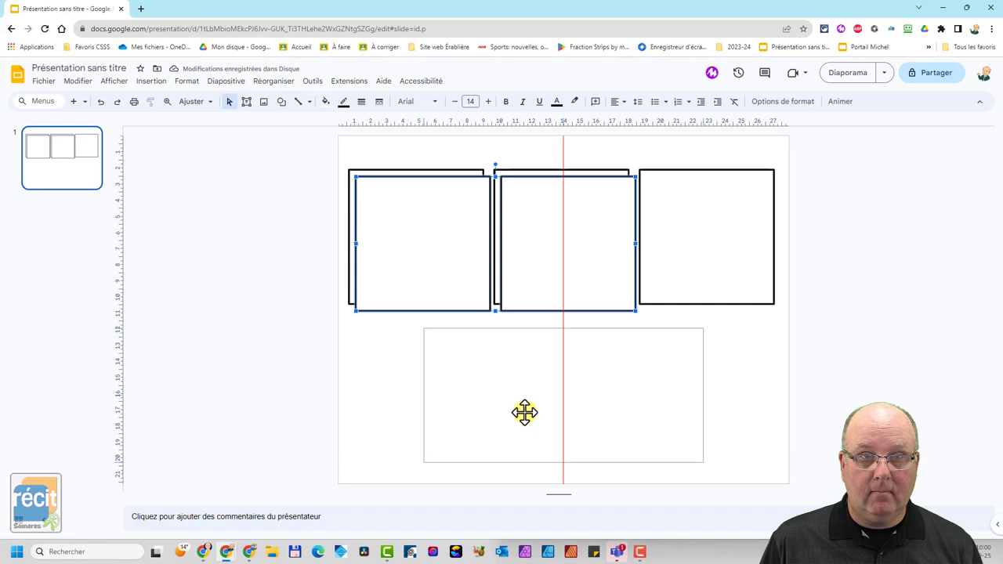
pyautogui.moveTo(524, 412); pyautogui.dragTo(525, 411)
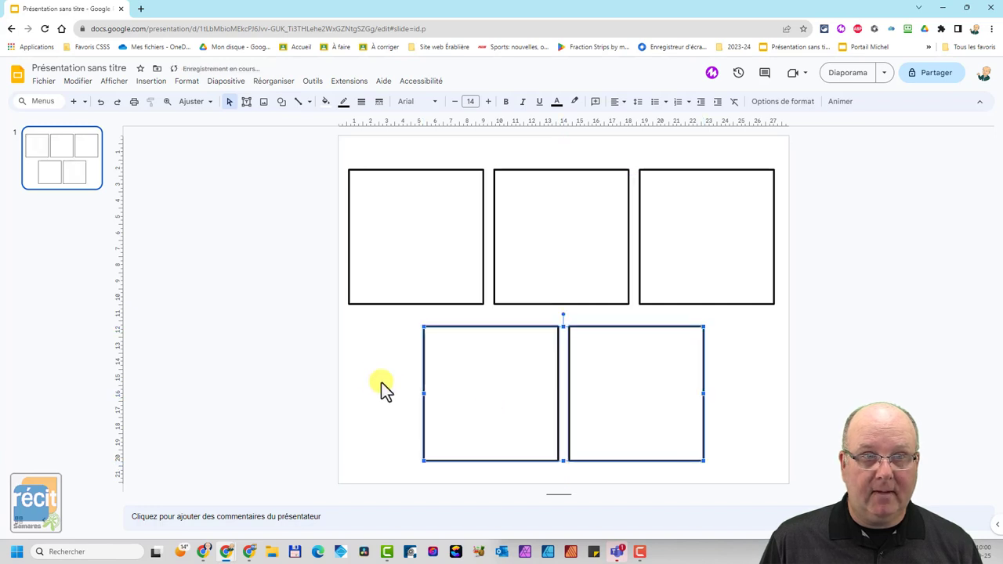
pyautogui.click(373, 378)
# Widen the two bottom frames so the lower row spans the grid's full width.
pyautogui.click(428, 398)
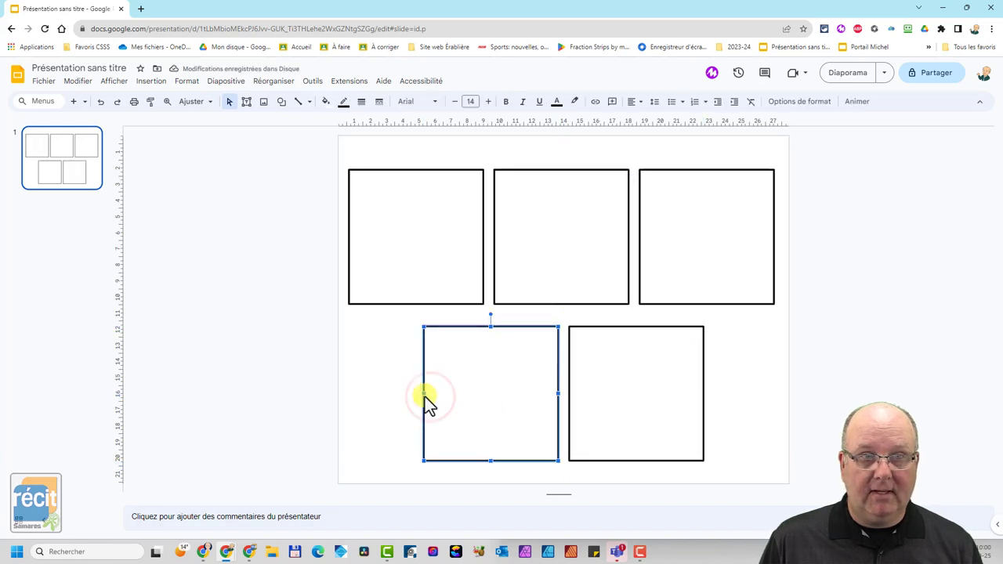
pyautogui.moveTo(424, 397); pyautogui.dragTo(350, 398)
pyautogui.click(683, 395)
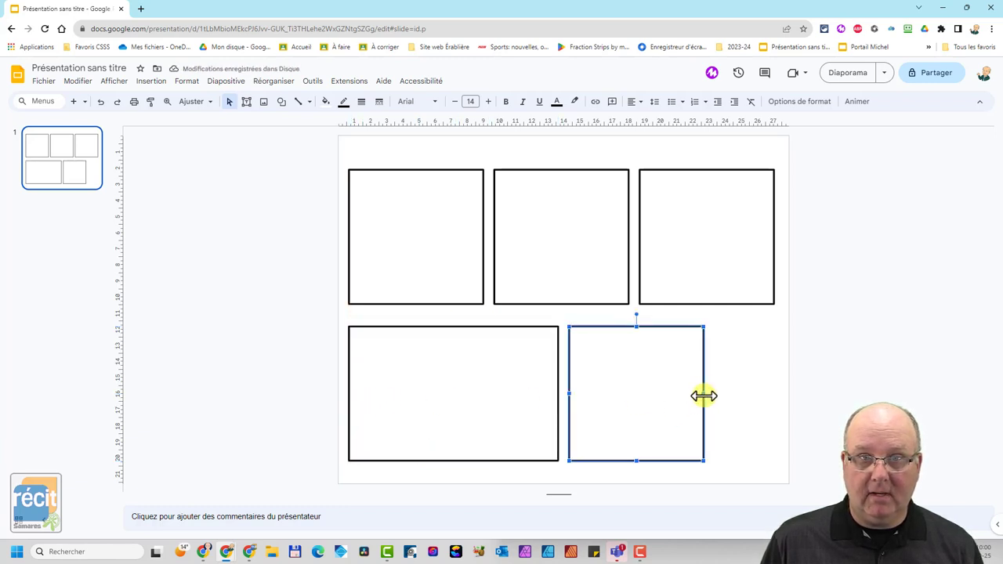
pyautogui.moveTo(704, 396); pyautogui.dragTo(774, 395)
pyautogui.click(943, 355)
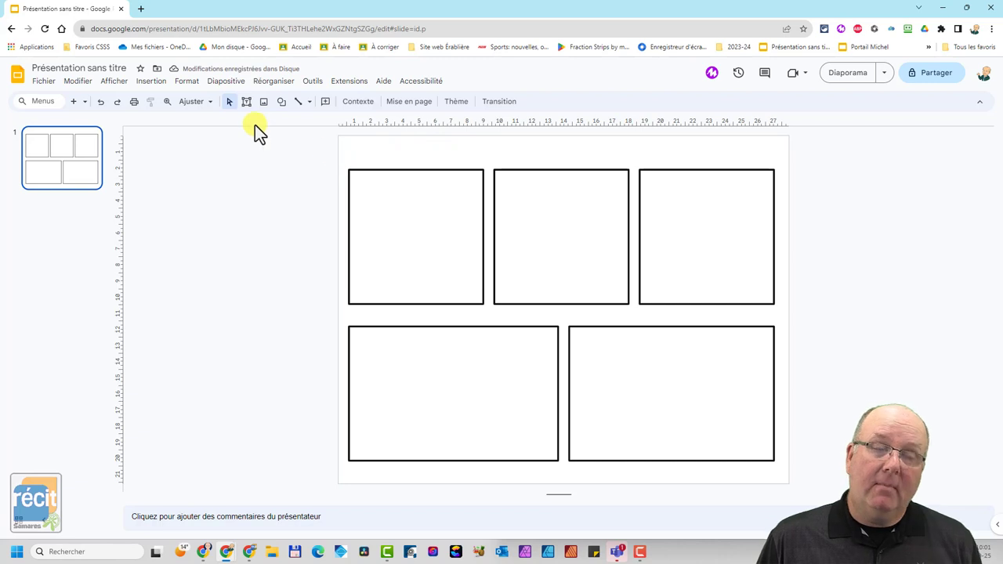
pyautogui.click(407, 240)
# Copy the top-left panel into a thin strip over two squares, plus a short strip over the third.
pyautogui.hotkey('ctrl', 'd')
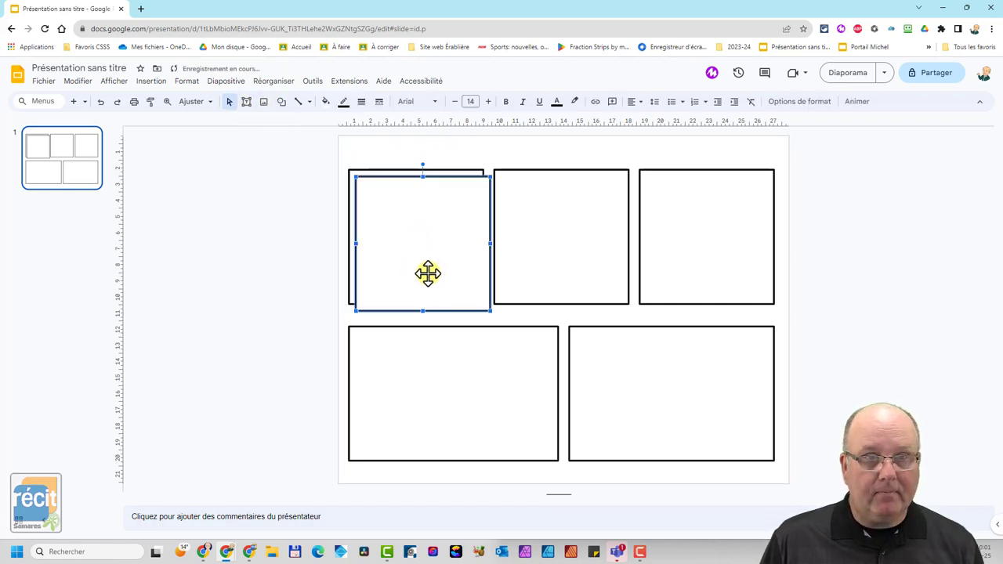
pyautogui.moveTo(423, 310)
pyautogui.mouseDown()
pyautogui.moveTo(405, 153)
pyautogui.moveTo(415, 147)
pyautogui.moveTo(413, 157)
pyautogui.mouseUp()
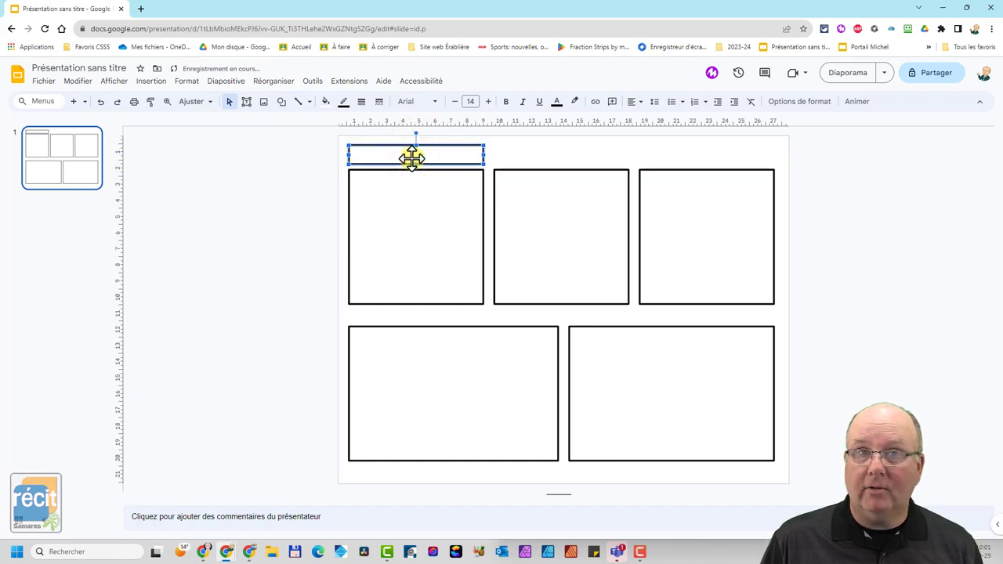
pyautogui.moveTo(483, 155); pyautogui.dragTo(773, 155)
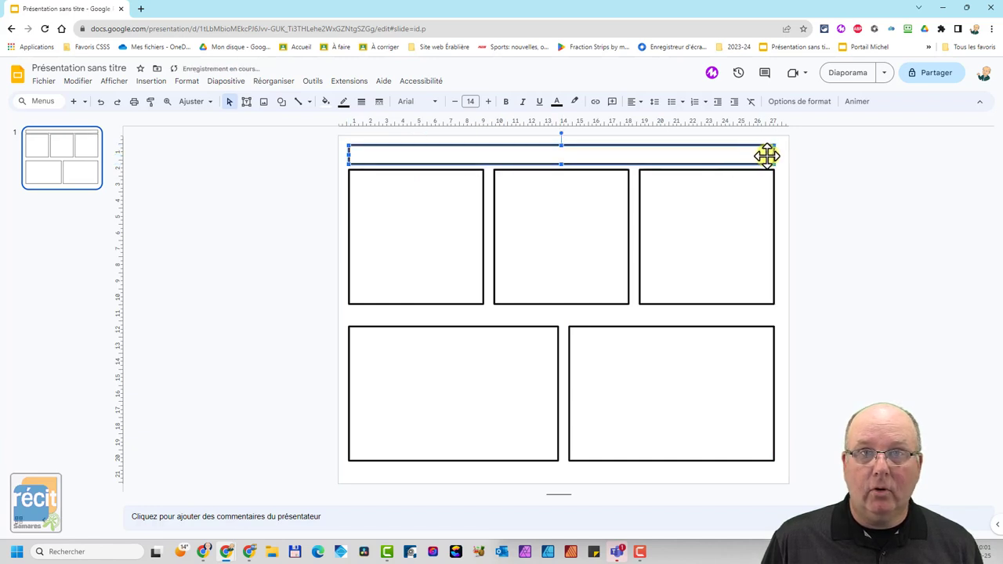
pyautogui.moveTo(774, 154); pyautogui.dragTo(629, 156)
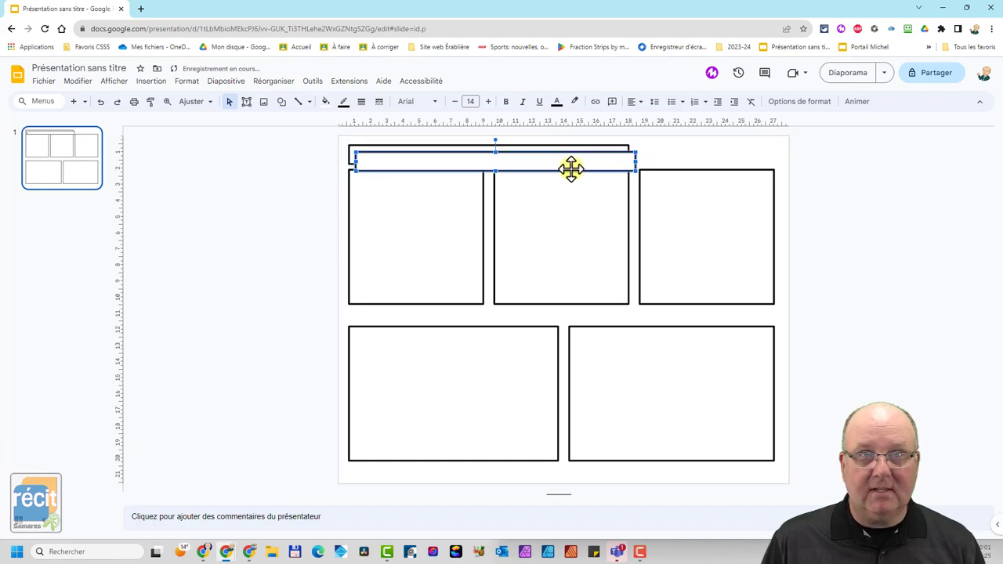
pyautogui.moveTo(564, 167)
pyautogui.mouseDown()
pyautogui.moveTo(868, 162)
pyautogui.moveTo(773, 160)
pyautogui.mouseUp()
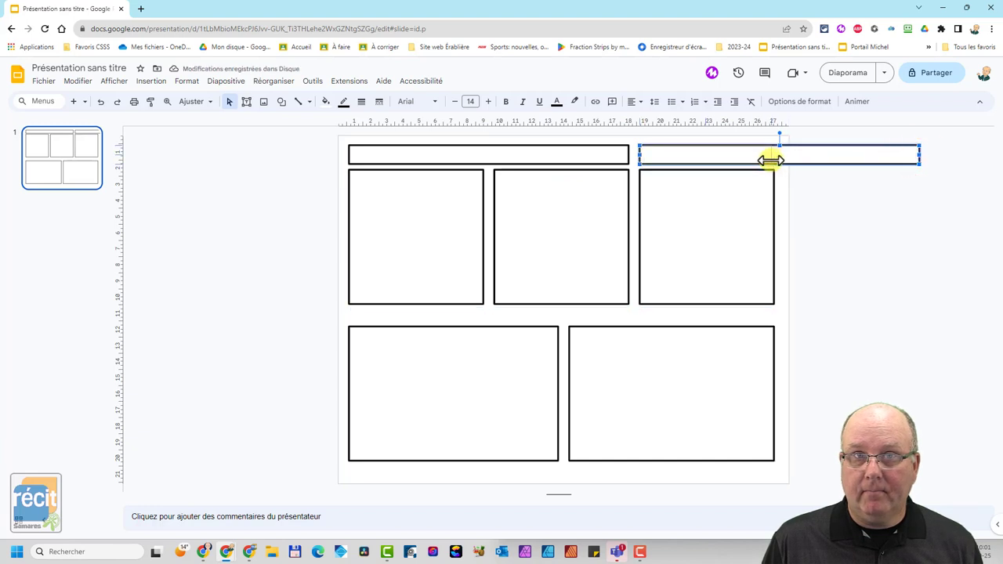
pyautogui.click(851, 161)
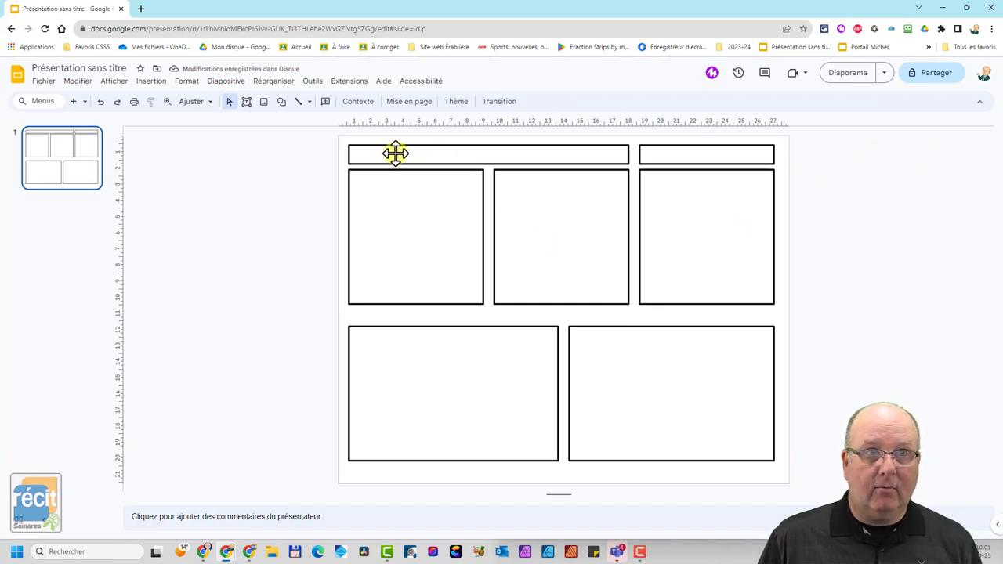
# Left-align the right header strip and label it 'Nom :'.
pyautogui.doubleClick(663, 153)
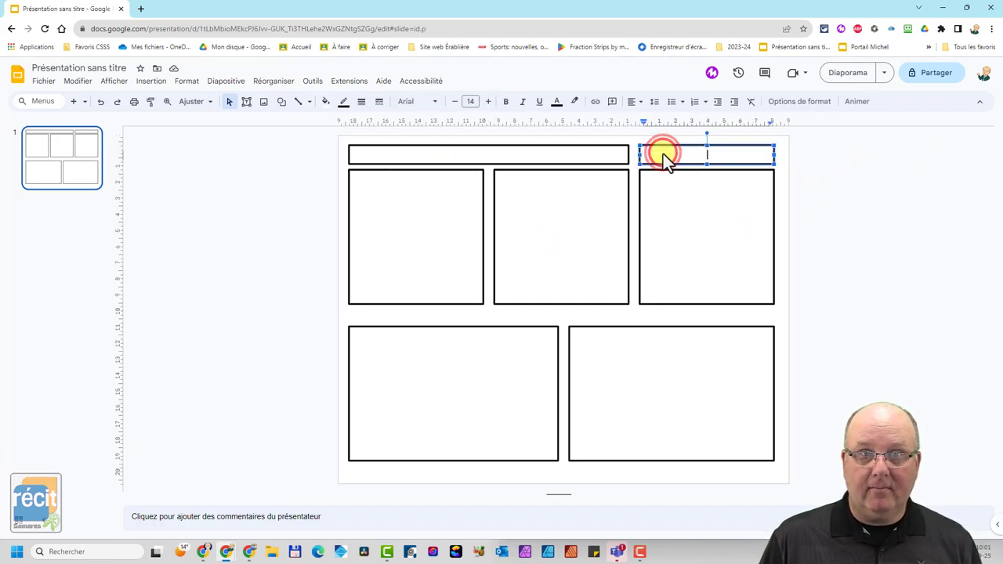
pyautogui.click(635, 103)
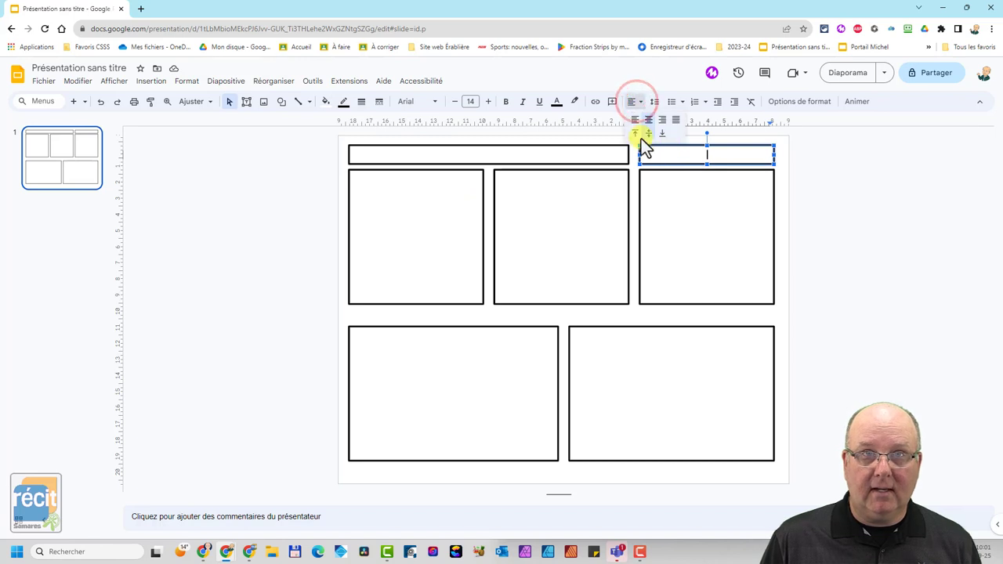
pyautogui.click(635, 118)
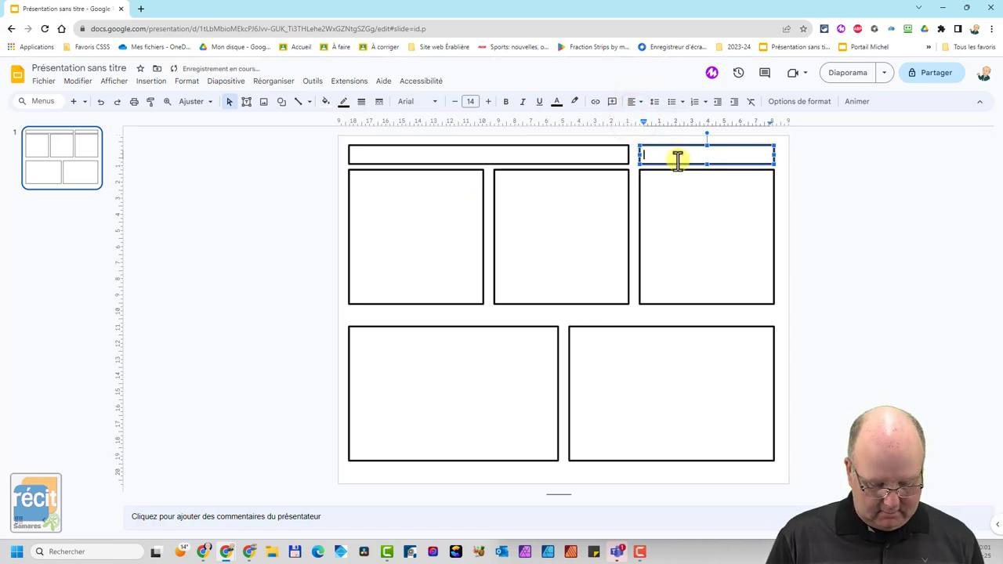
pyautogui.press('capslock')
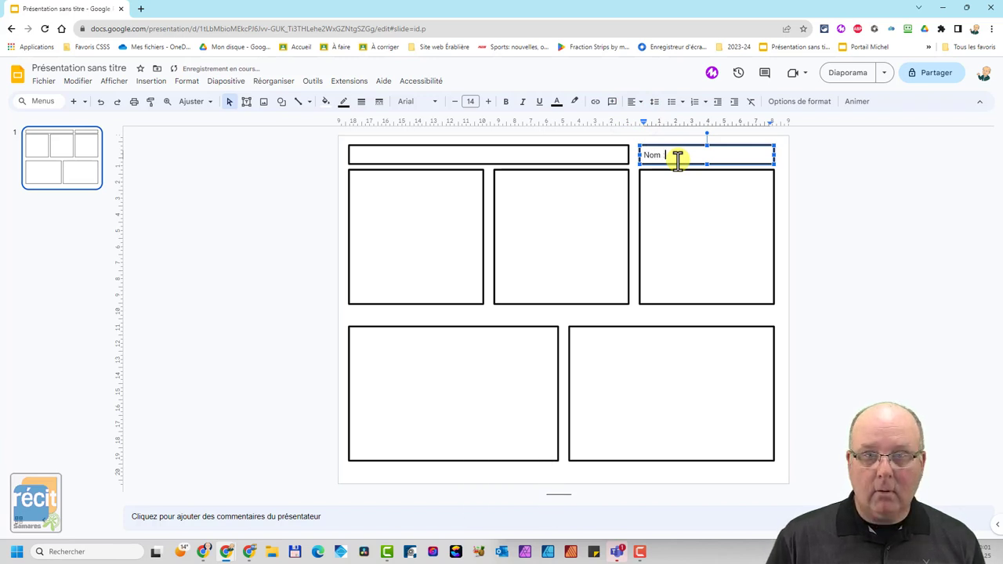
# Left-align the left header strip and label it 'Titre :'.
pyautogui.click(407, 156)
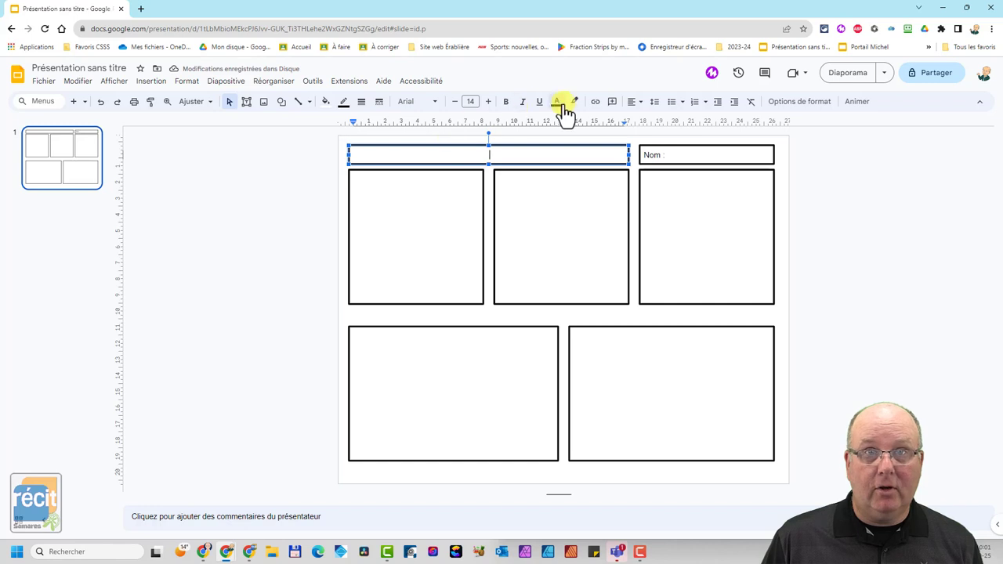
pyautogui.click(633, 104)
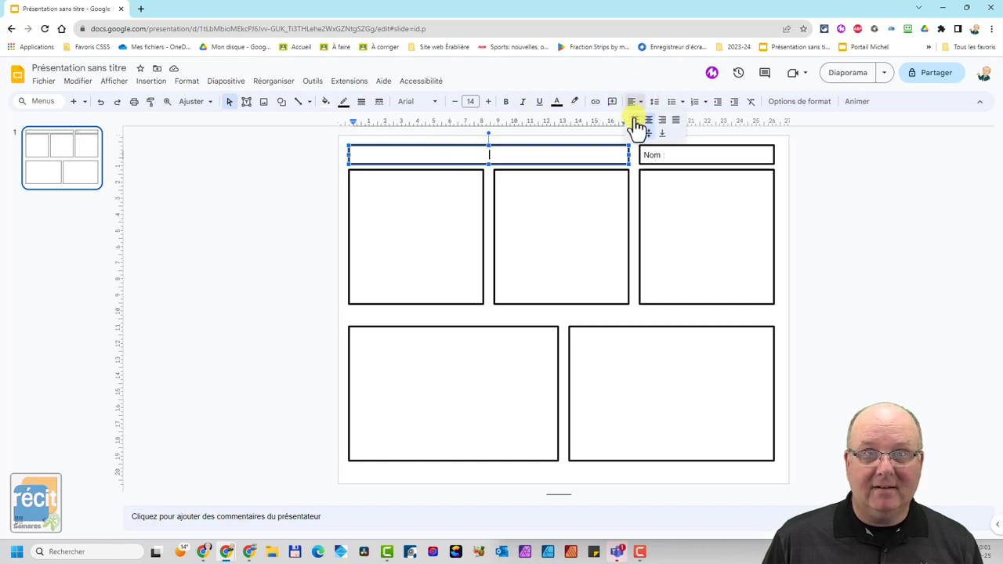
pyautogui.click(635, 119)
pyautogui.write('Titre :')
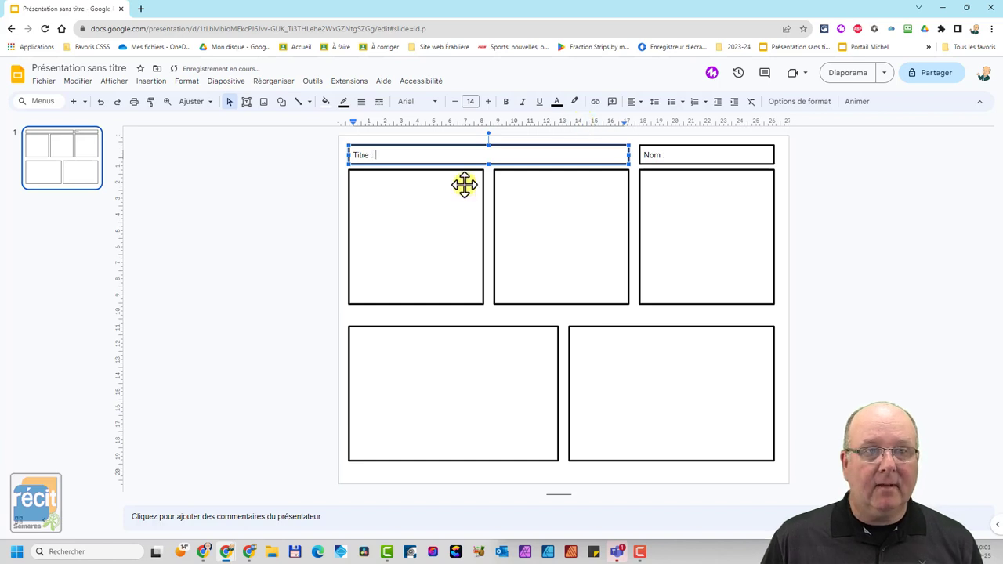
pyautogui.click(234, 237)
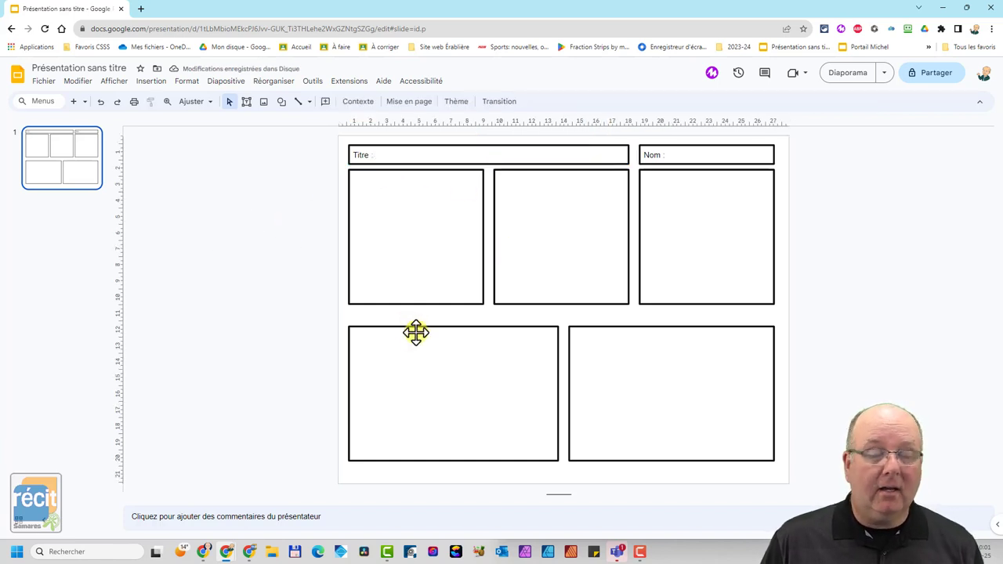
# Shift the three upper panels down one nudge, below the Titre and Nom strips.
pyautogui.moveTo(286, 218); pyautogui.dragTo(761, 287)
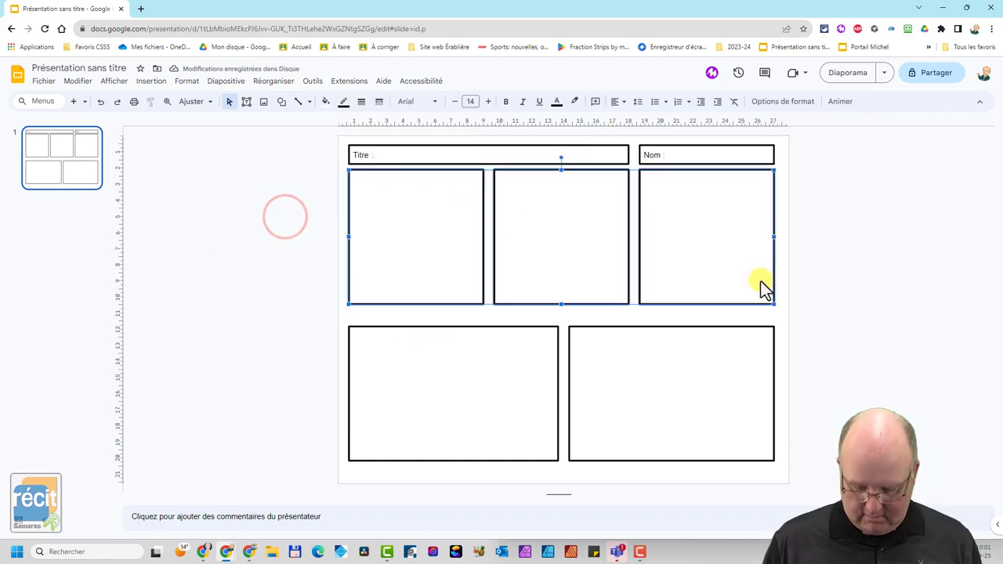
pyautogui.press('Down')
pyautogui.press('Down')
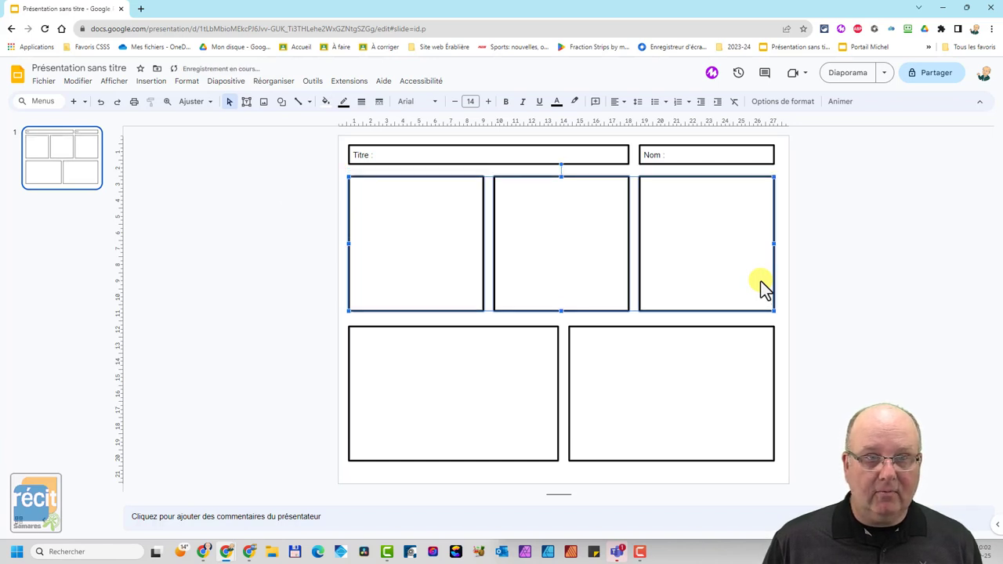
pyautogui.click(268, 221)
# Duplicate slide 1 and then delete the duplicate.
pyautogui.click(78, 189)
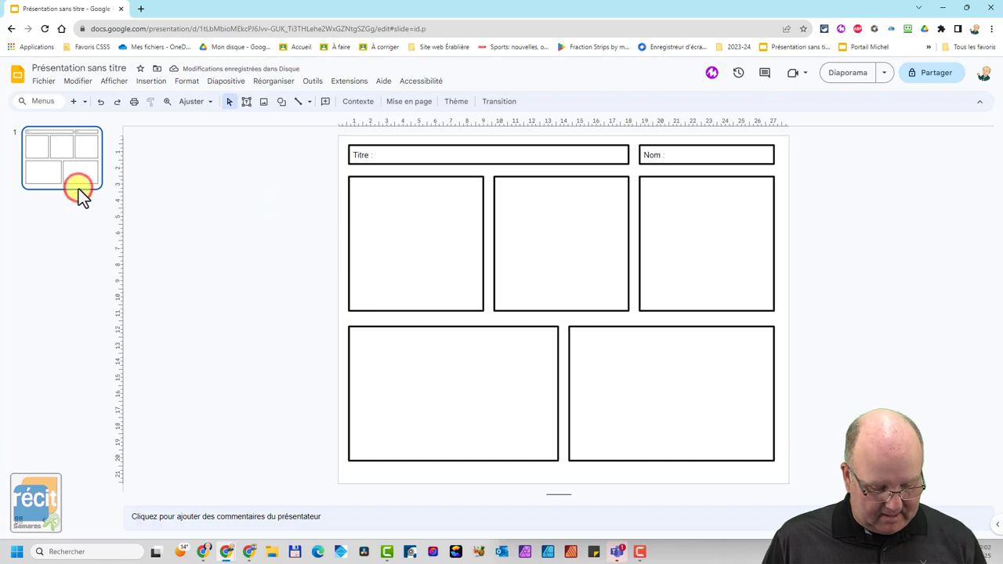
pyautogui.hotkey('ctrl', 'd')
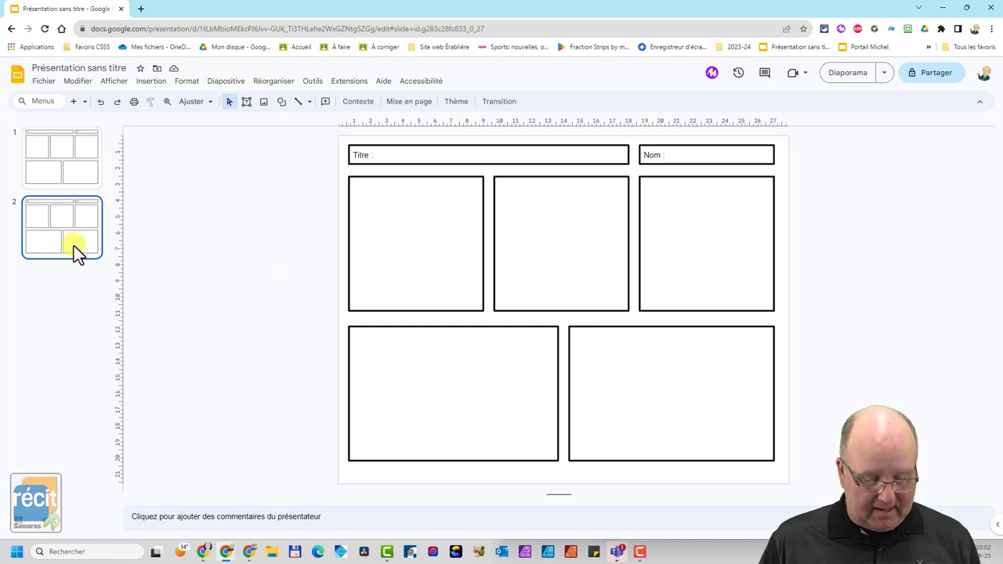
pyautogui.press('Delete')
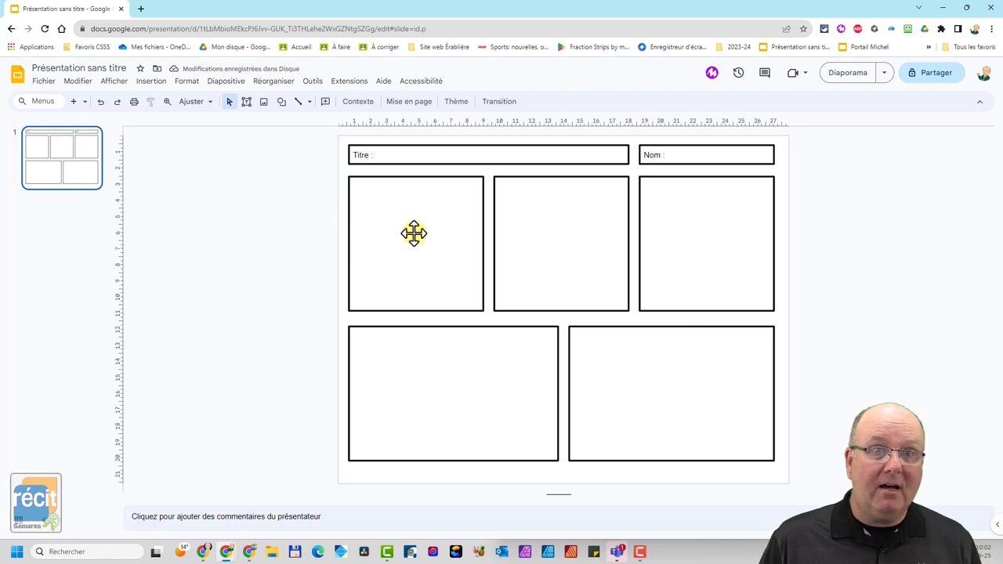
# Move all five panels off the slide onto the surrounding grey area.
pyautogui.click(413, 233)
pyautogui.moveTo(447, 229); pyautogui.dragTo(275, 220)
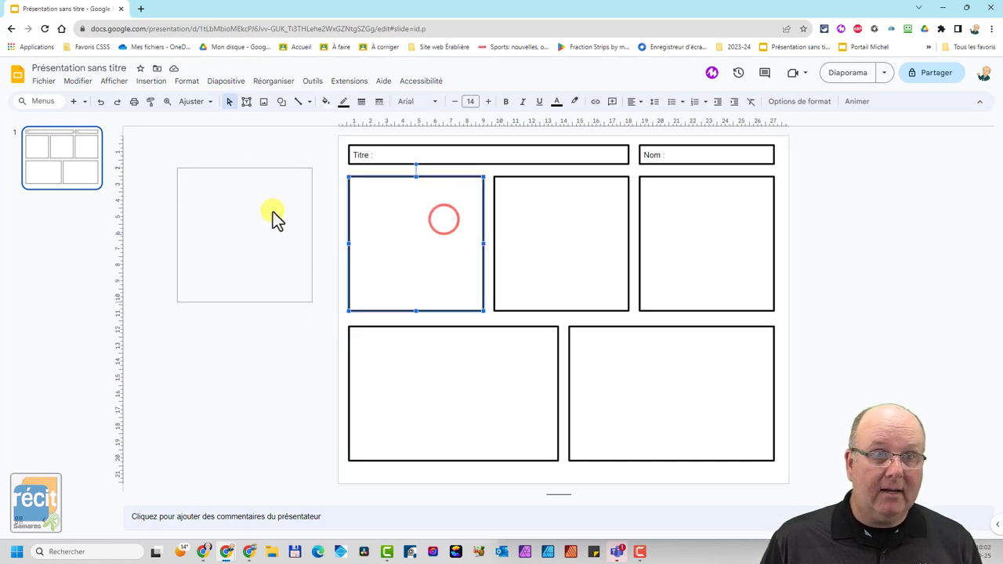
pyautogui.moveTo(561, 226)
pyautogui.mouseDown()
pyautogui.moveTo(310, 300)
pyautogui.moveTo(256, 255)
pyautogui.mouseUp()
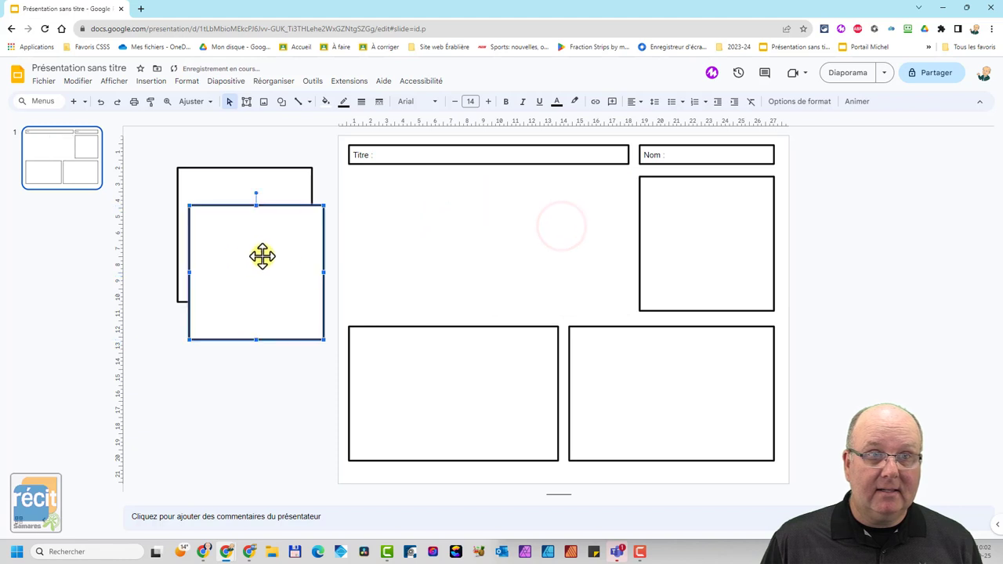
pyautogui.moveTo(707, 226)
pyautogui.mouseDown()
pyautogui.moveTo(164, 278)
pyautogui.moveTo(226, 238)
pyautogui.mouseUp()
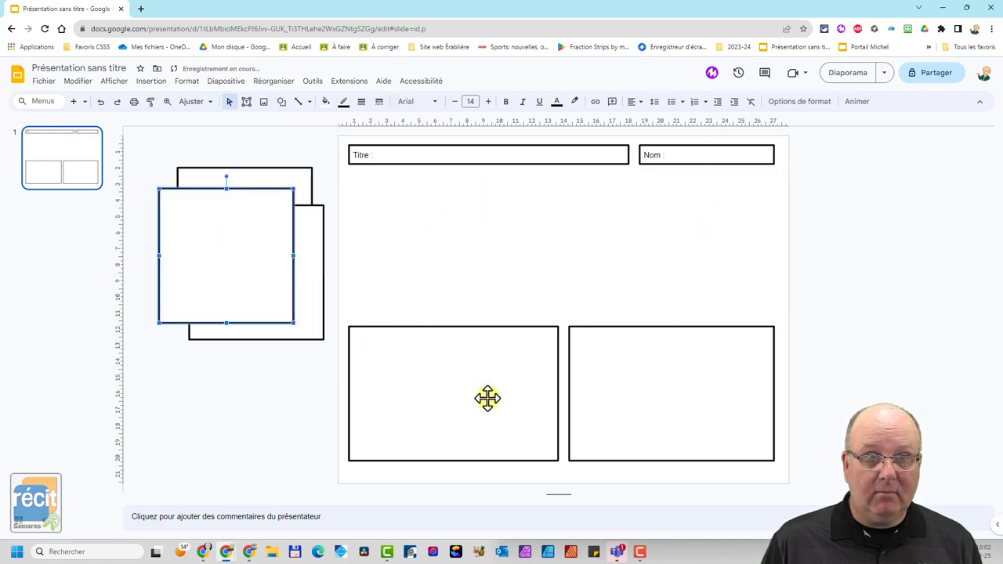
pyautogui.moveTo(490, 403)
pyautogui.mouseDown()
pyautogui.moveTo(236, 419)
pyautogui.moveTo(240, 434)
pyautogui.mouseUp()
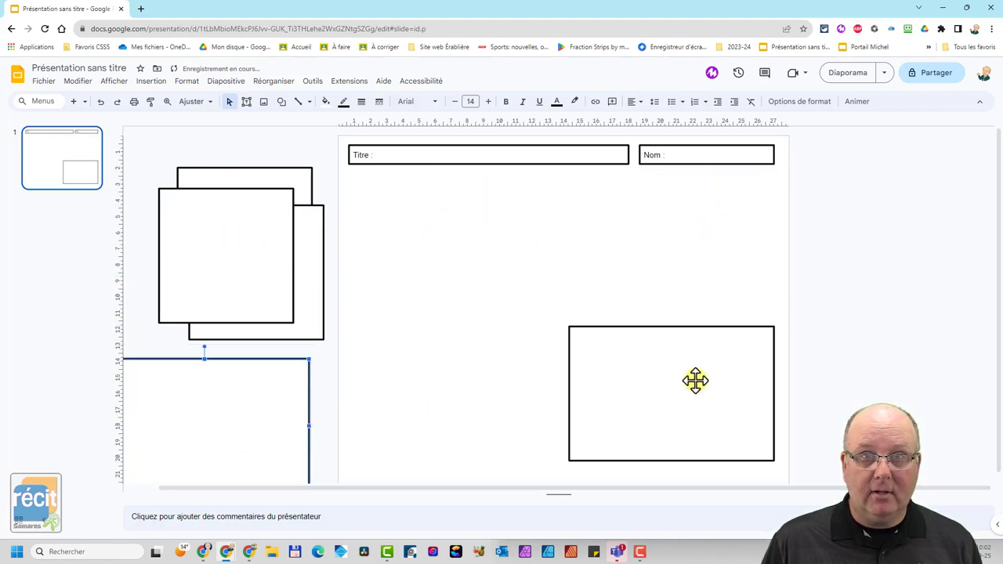
pyautogui.moveTo(685, 381); pyautogui.dragTo(927, 404)
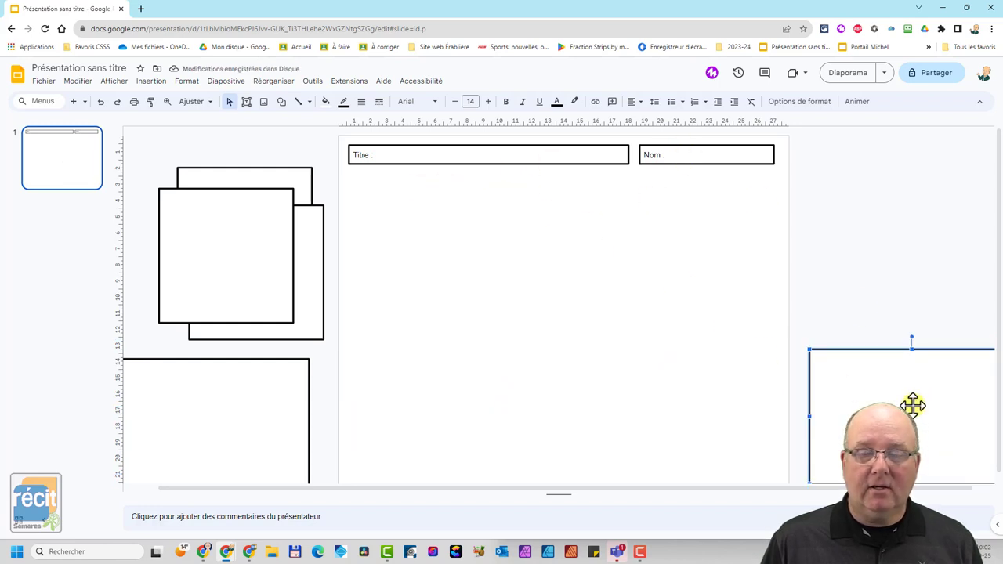
# Bring two panels back onto the slide, side by side below the header strips.
pyautogui.moveTo(219, 259); pyautogui.dragTo(407, 253)
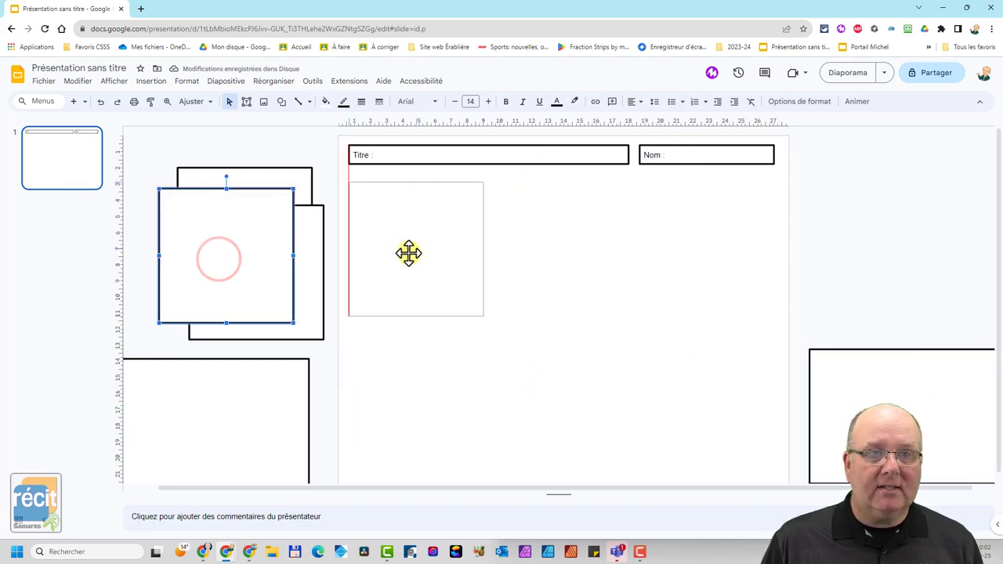
pyautogui.moveTo(257, 263); pyautogui.dragTo(562, 240)
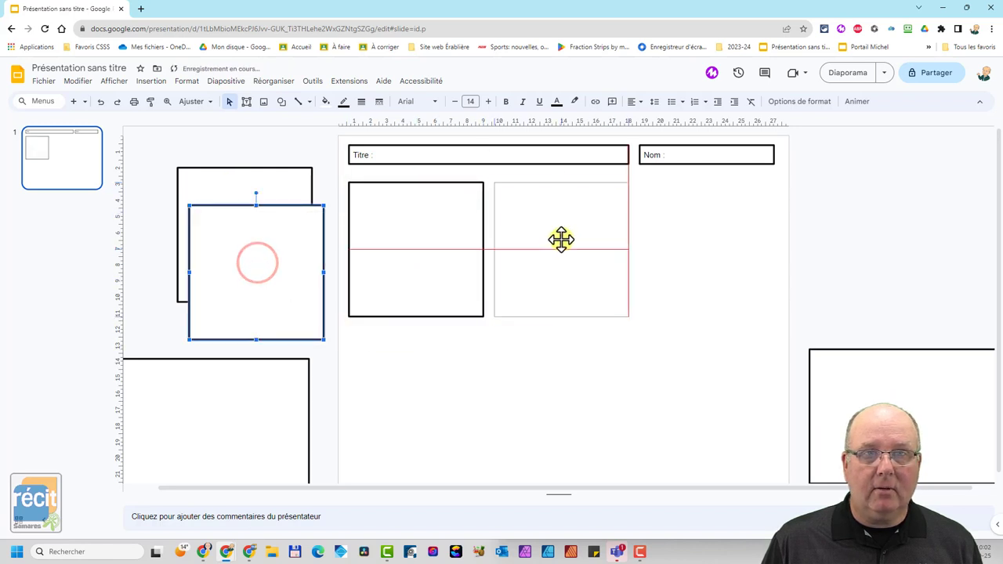
pyautogui.click(274, 253)
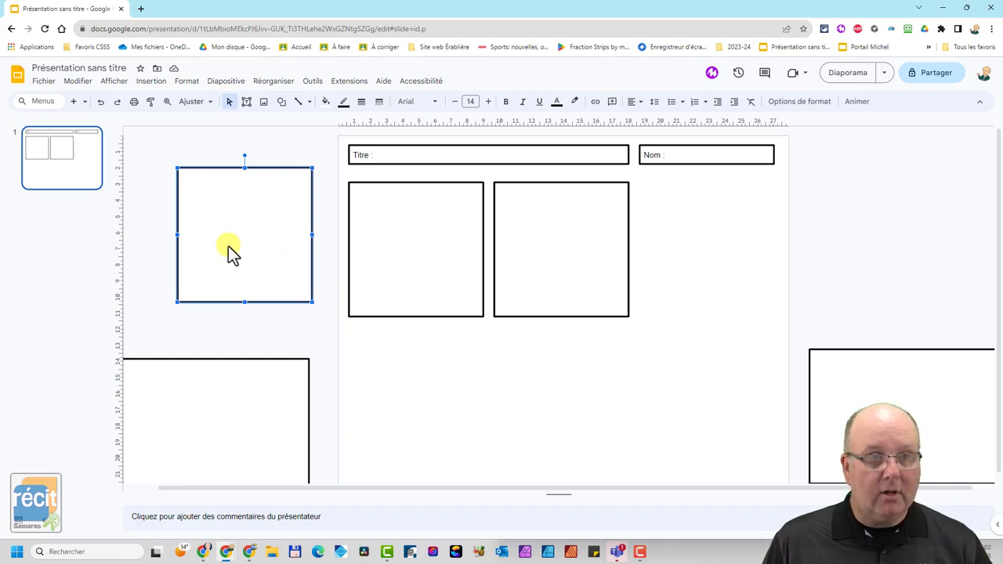
# Duplicate the square twice and align the copies to Centre and Au milieu into one stack.
pyautogui.hotkey('ctrl', 'd')
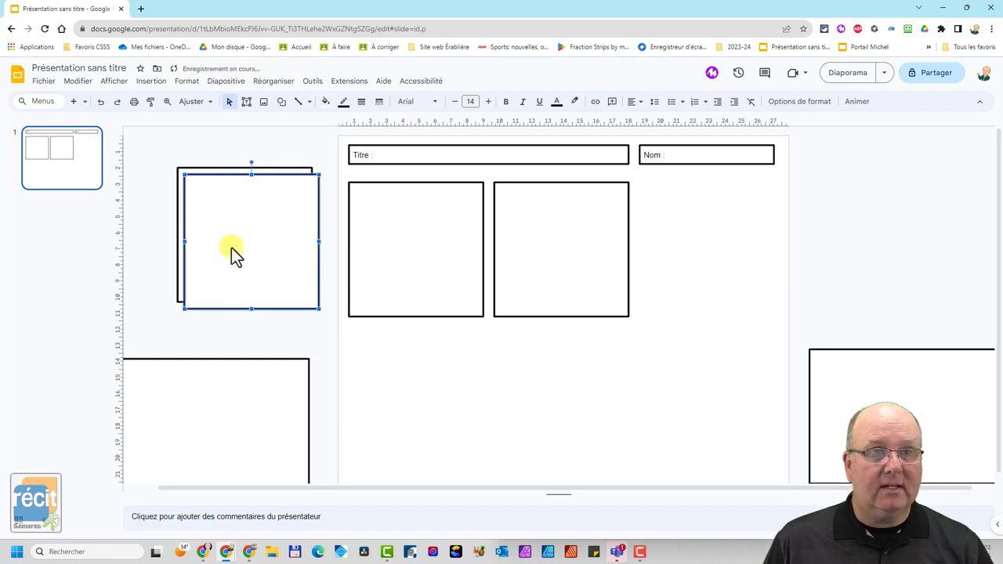
pyautogui.hotkey('ctrl', 'd')
pyautogui.hotkey('ctrl', 'd')
pyautogui.hotkey('ctrl', 'd')
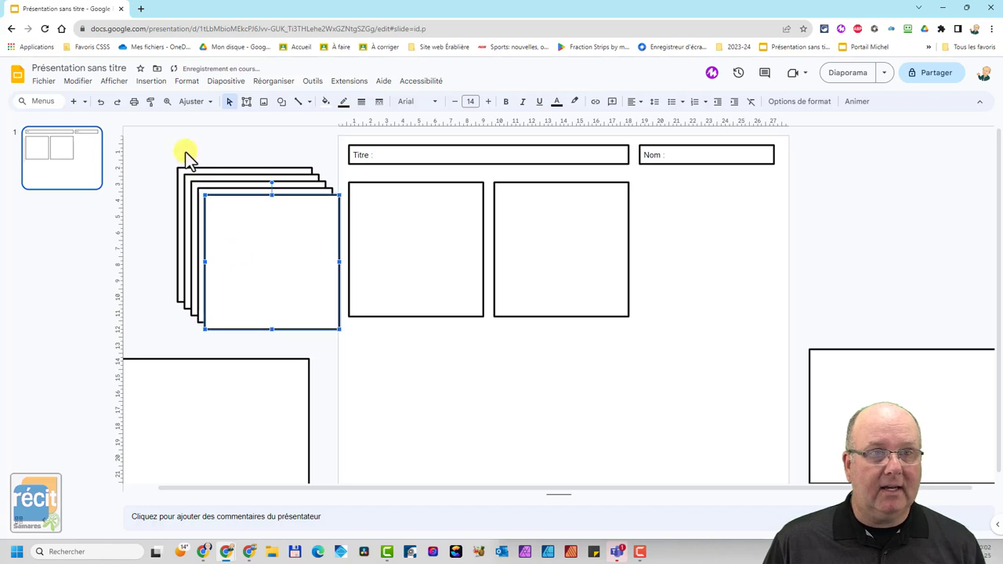
pyautogui.moveTo(185, 148); pyautogui.dragTo(266, 280)
pyautogui.rightClick(259, 259)
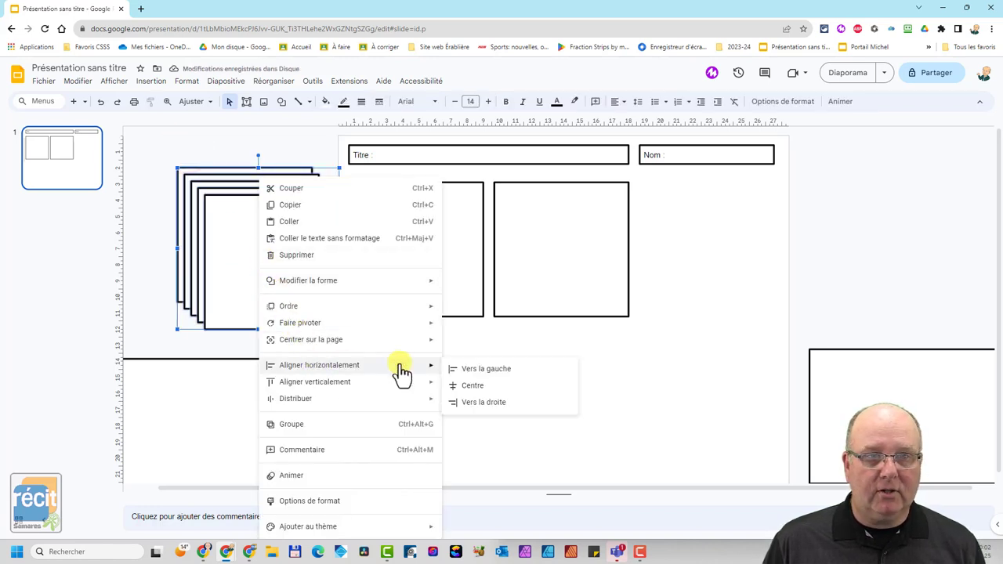
pyautogui.click(483, 382)
pyautogui.rightClick(268, 242)
pyautogui.moveTo(325, 381)
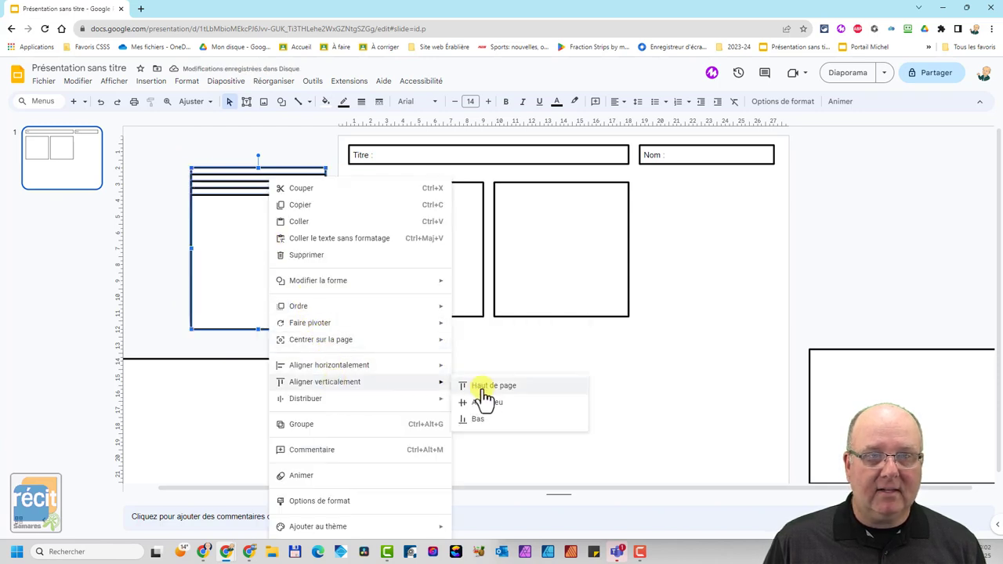
pyautogui.click(488, 400)
pyautogui.click(171, 213)
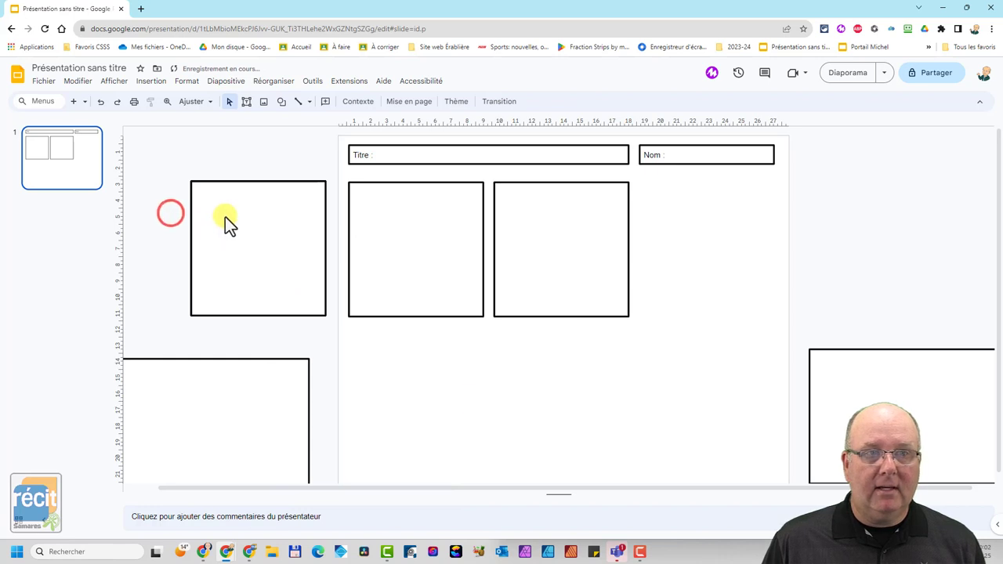
# Fill the three bottom slots and the empty top-right slot with copies of the square.
pyautogui.moveTo(225, 216); pyautogui.dragTo(385, 377)
pyautogui.moveTo(271, 246); pyautogui.dragTo(581, 410)
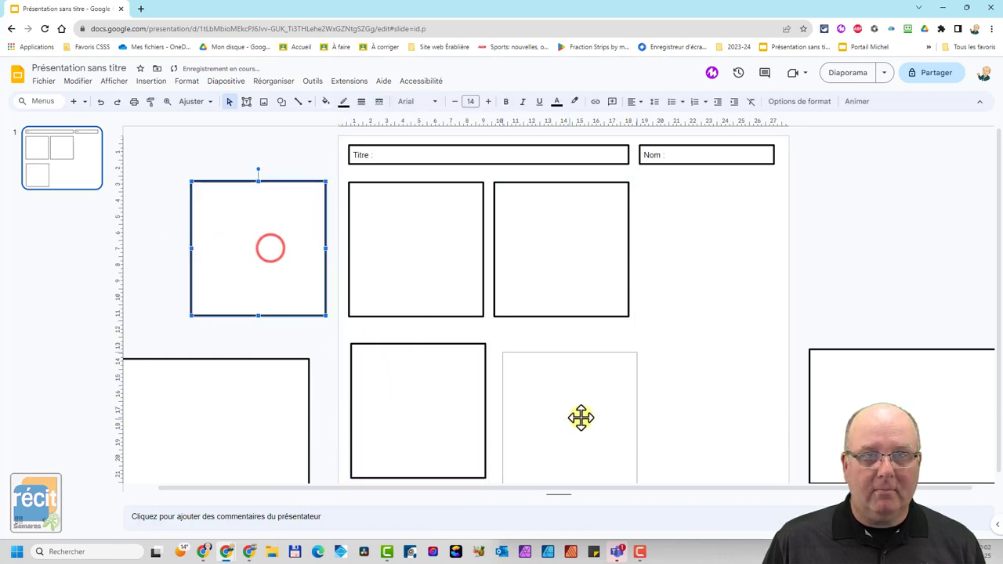
pyautogui.click(271, 248)
pyautogui.moveTo(286, 257); pyautogui.dragTo(715, 403)
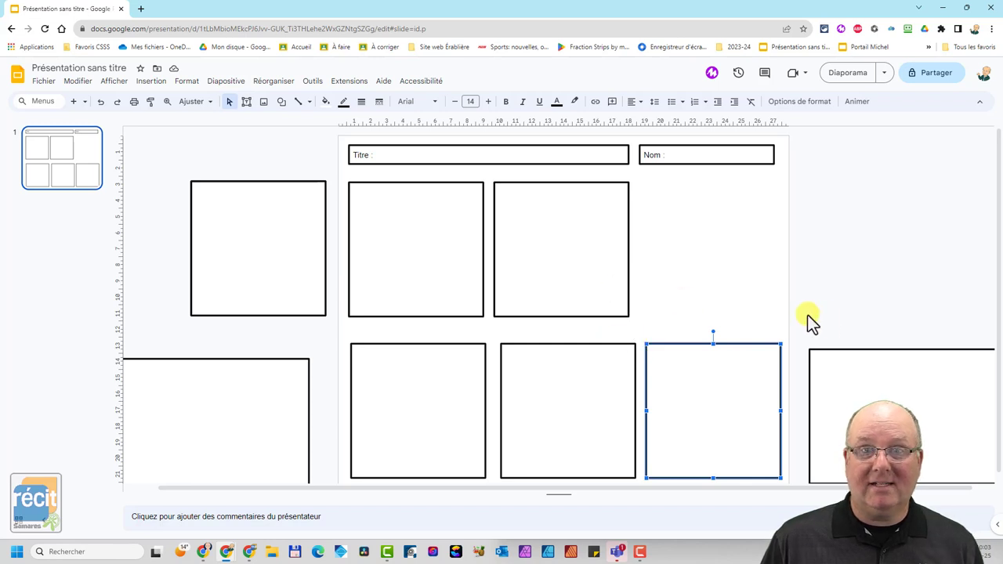
pyautogui.click(860, 360)
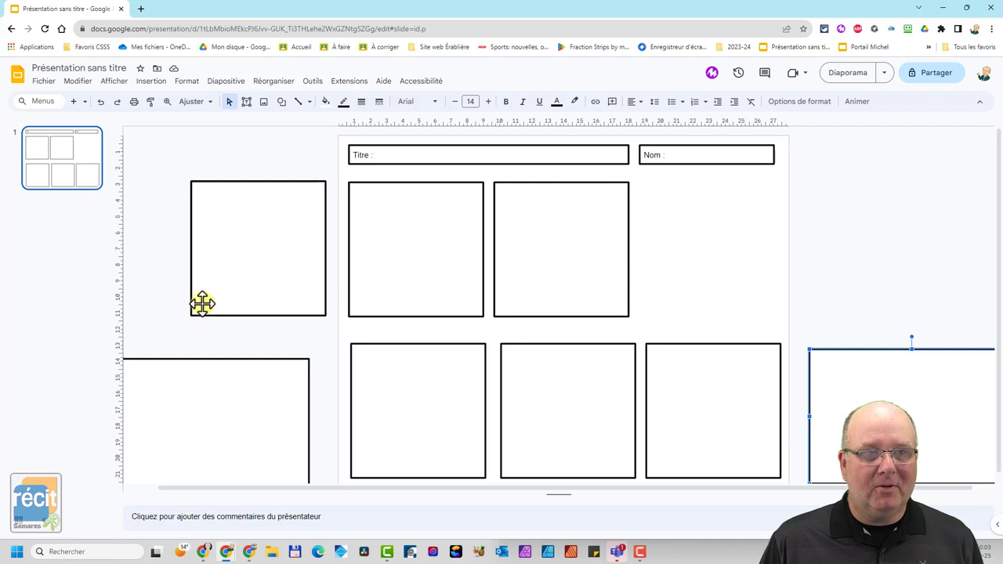
pyautogui.click(161, 301)
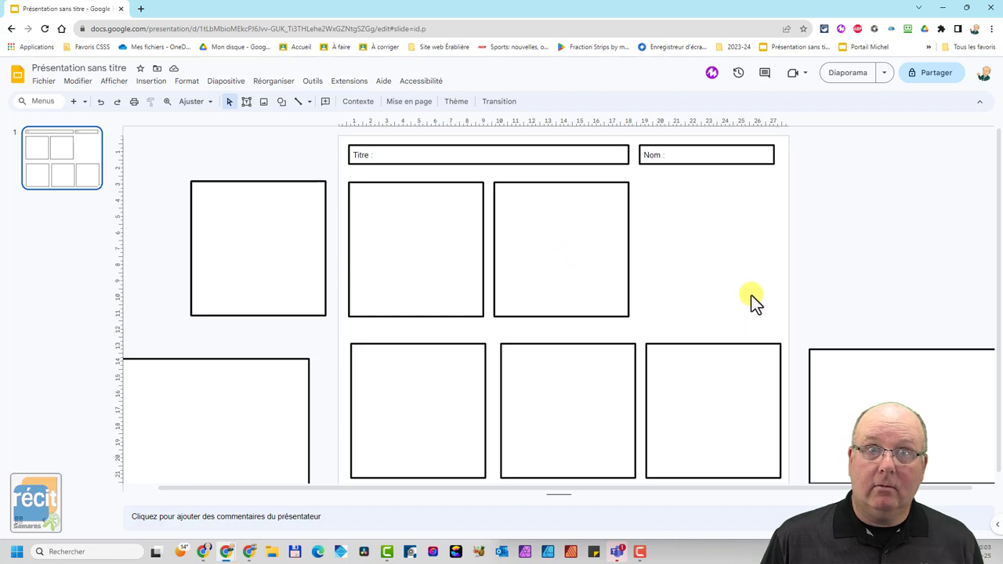
pyautogui.moveTo(289, 254); pyautogui.dragTo(737, 253)
pyautogui.click(964, 225)
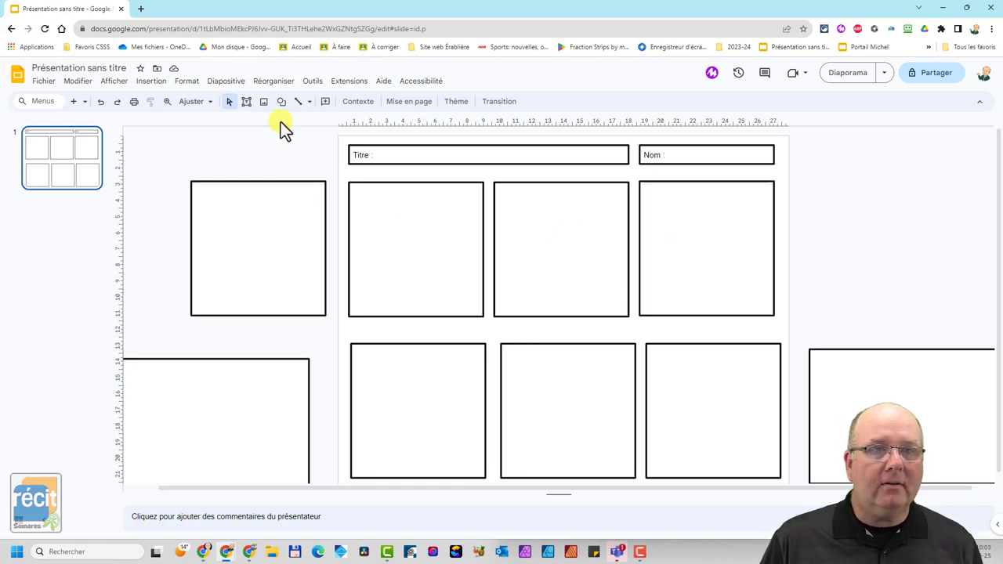
# Choose Rechercher sur le Web from the Image toolbar menu.
pyautogui.click(264, 102)
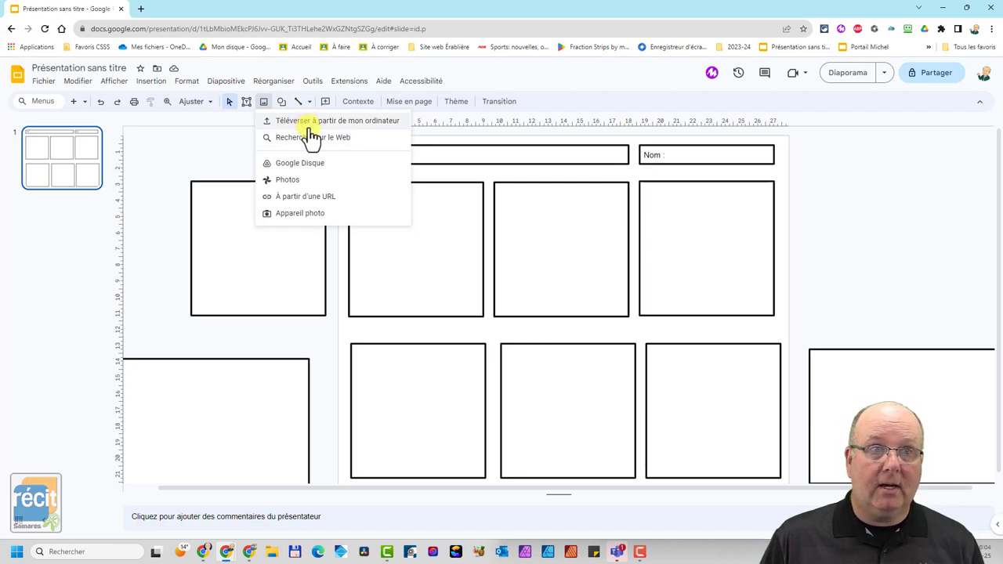
pyautogui.click(308, 138)
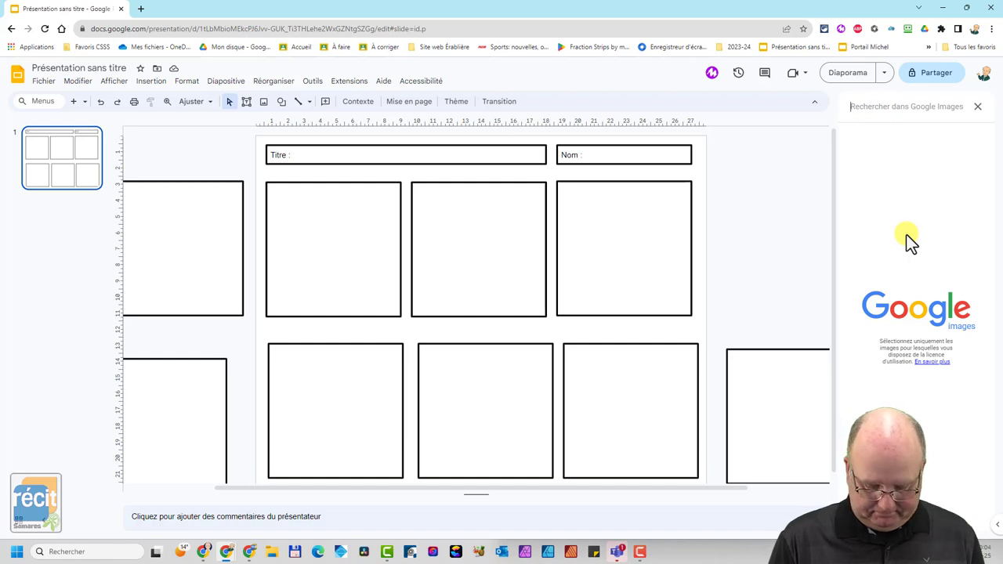
# Search images for 'plage tropicale' and insert the fourth palm-beach photo.
pyautogui.write('plage')
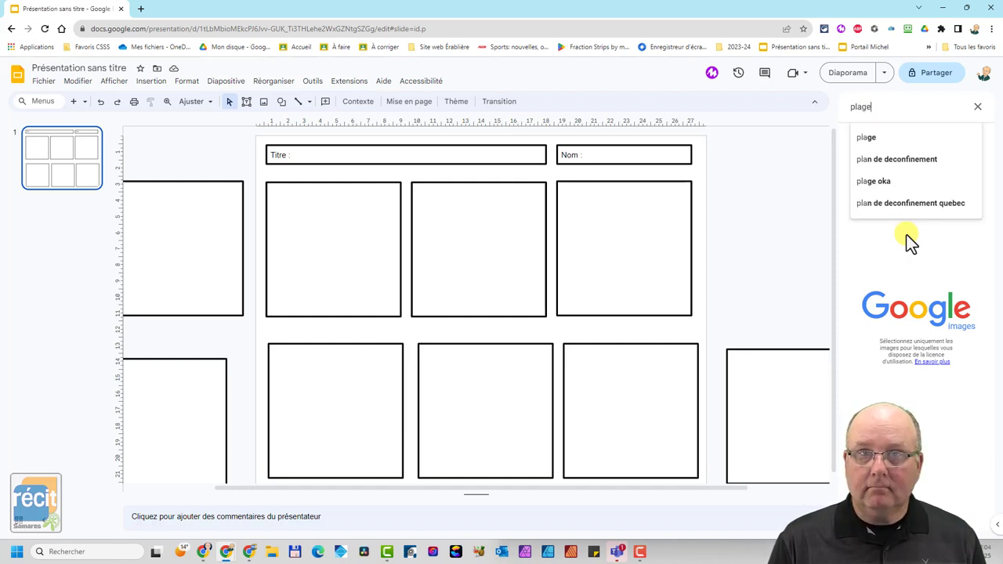
pyautogui.write(' tropi')
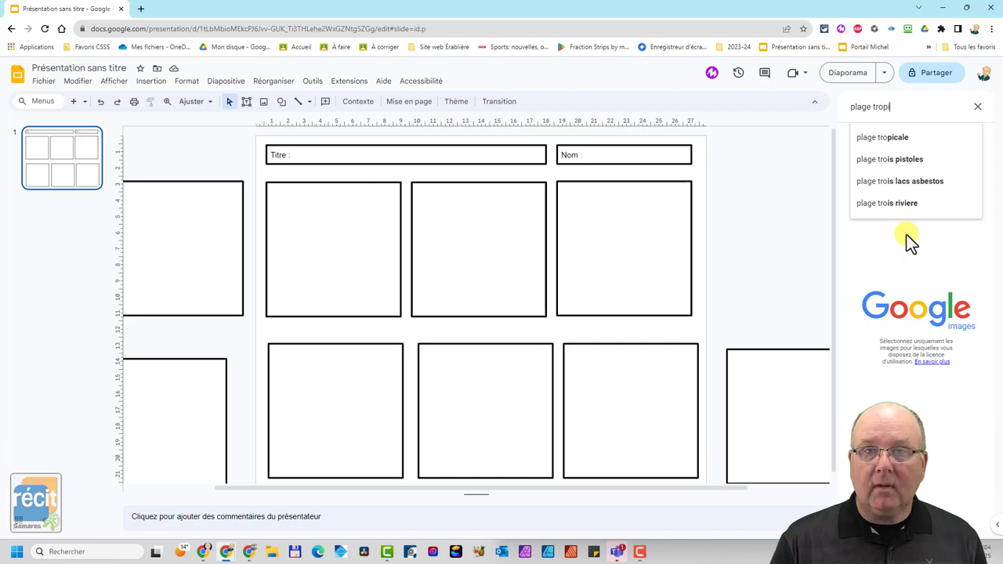
pyautogui.click(897, 137)
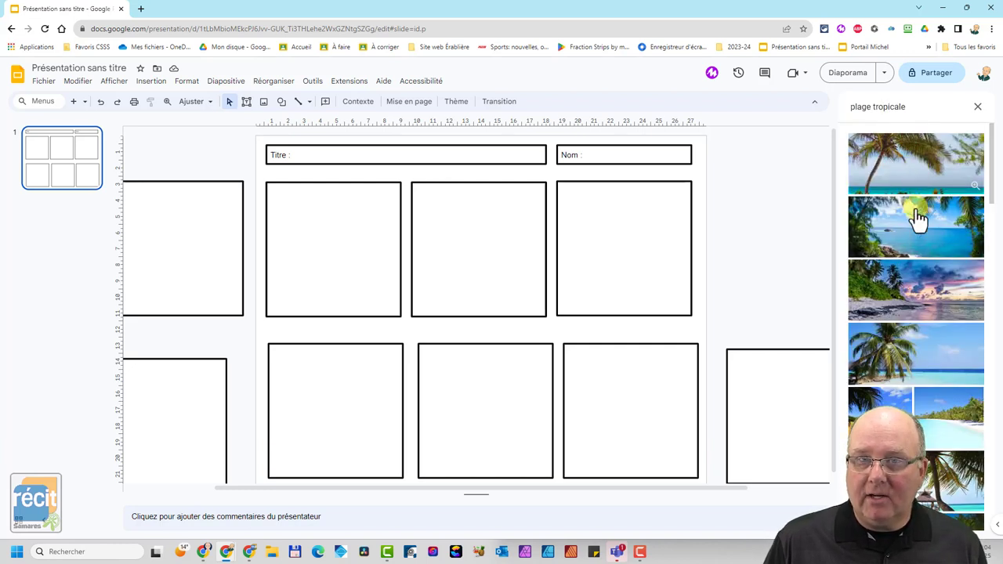
pyautogui.moveTo(921, 359)
pyautogui.mouseDown()
pyautogui.moveTo(437, 251)
pyautogui.moveTo(457, 257)
pyautogui.mouseUp()
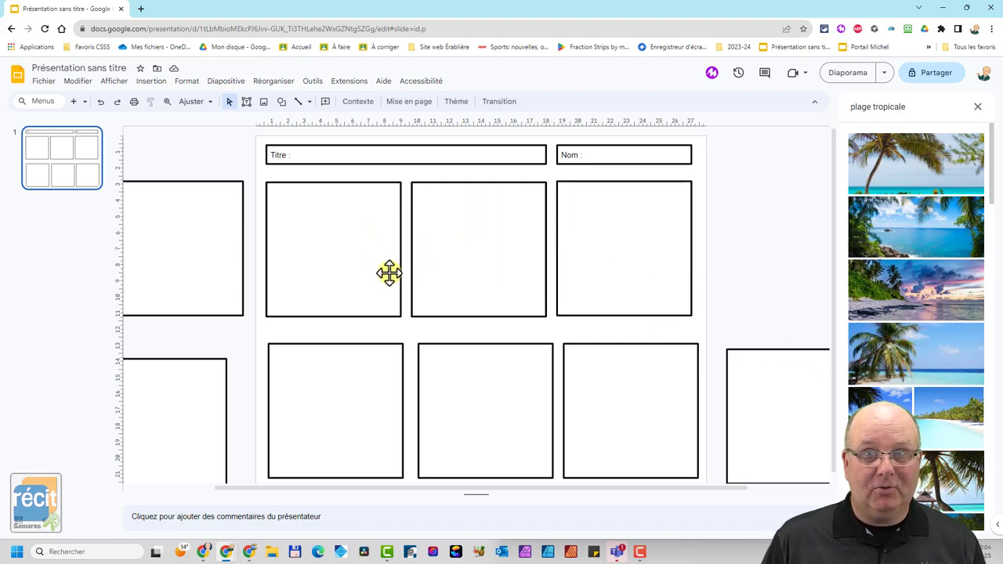
pyautogui.click(903, 351)
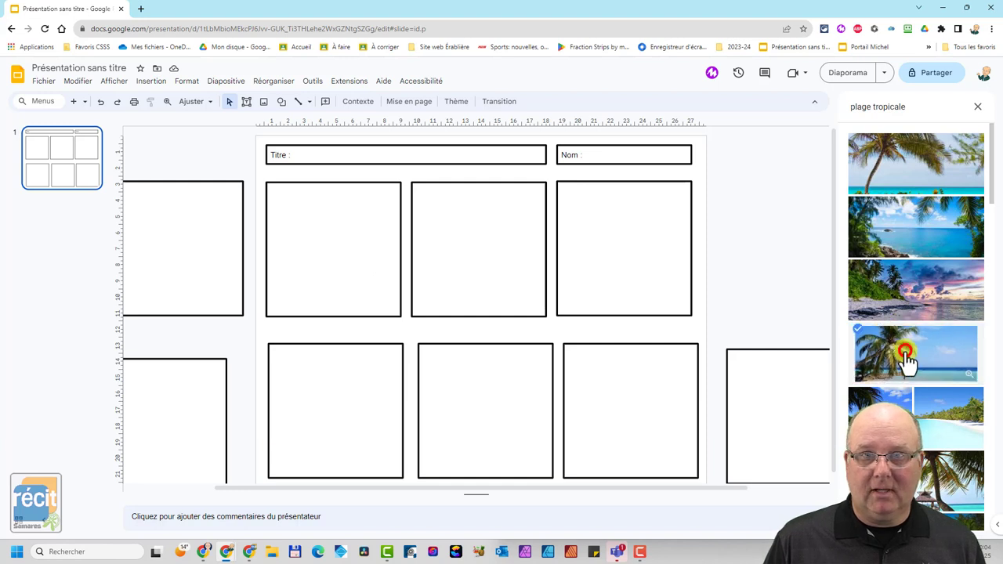
pyautogui.click(962, 518)
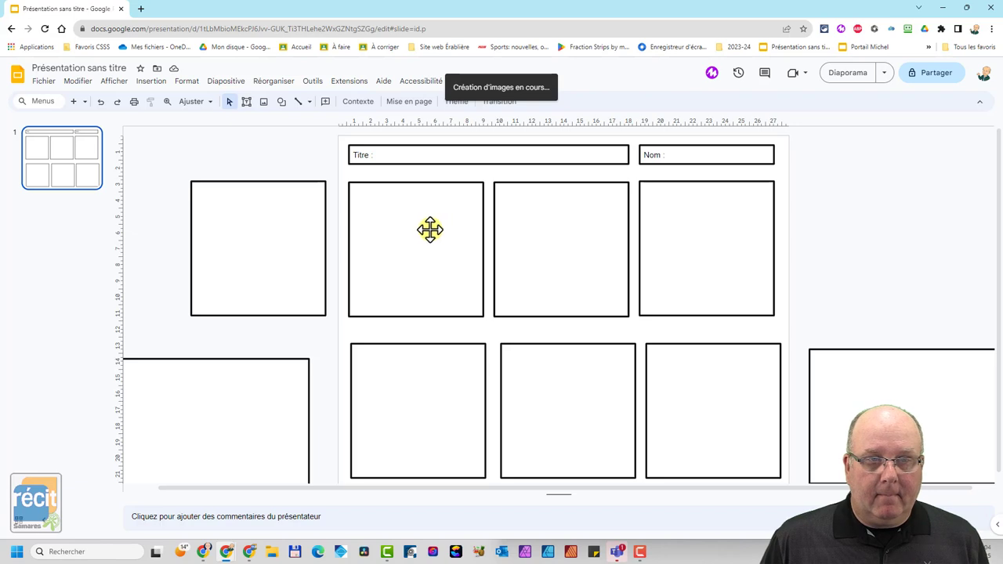
# Shrink the beach photo to panel size and position it on the first top-row panel.
pyautogui.click(610, 359)
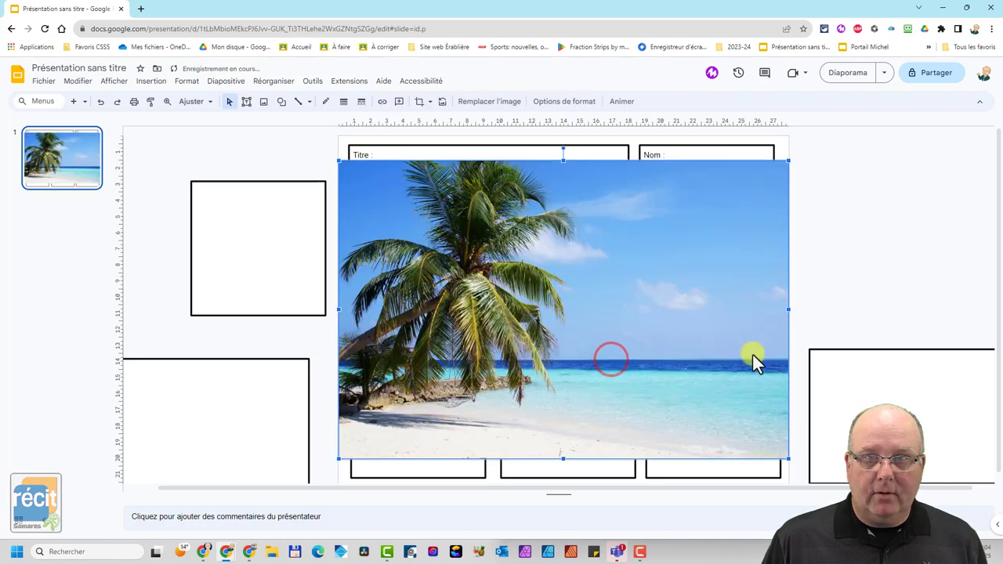
pyautogui.moveTo(788, 458); pyautogui.dragTo(536, 291)
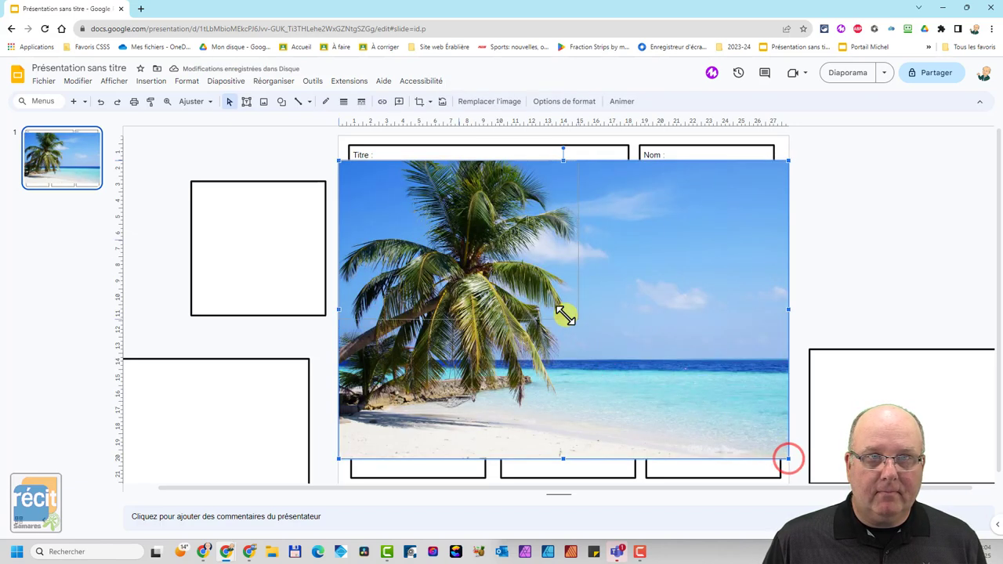
pyautogui.moveTo(432, 269); pyautogui.dragTo(442, 263)
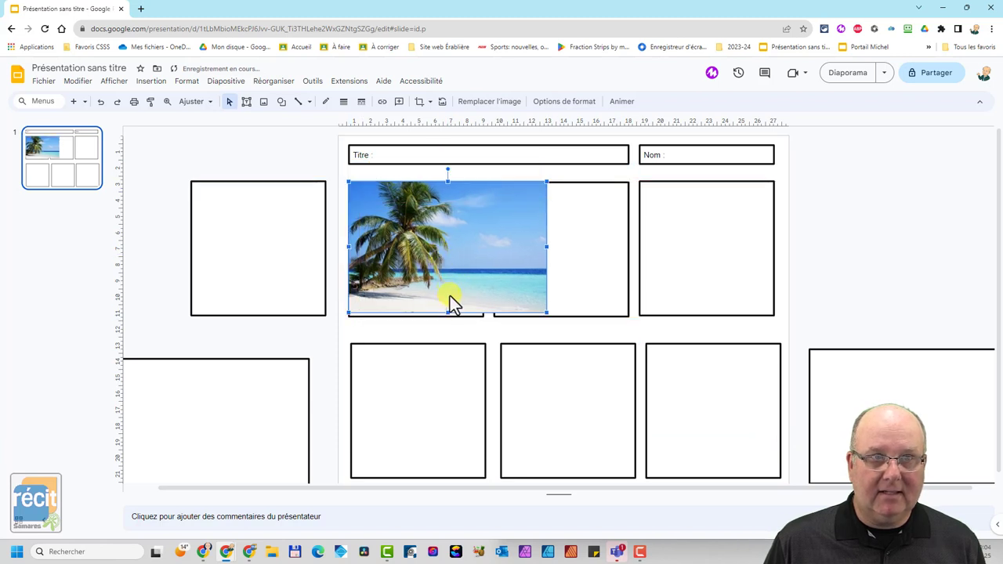
pyautogui.press('Down')
pyautogui.press('Down')
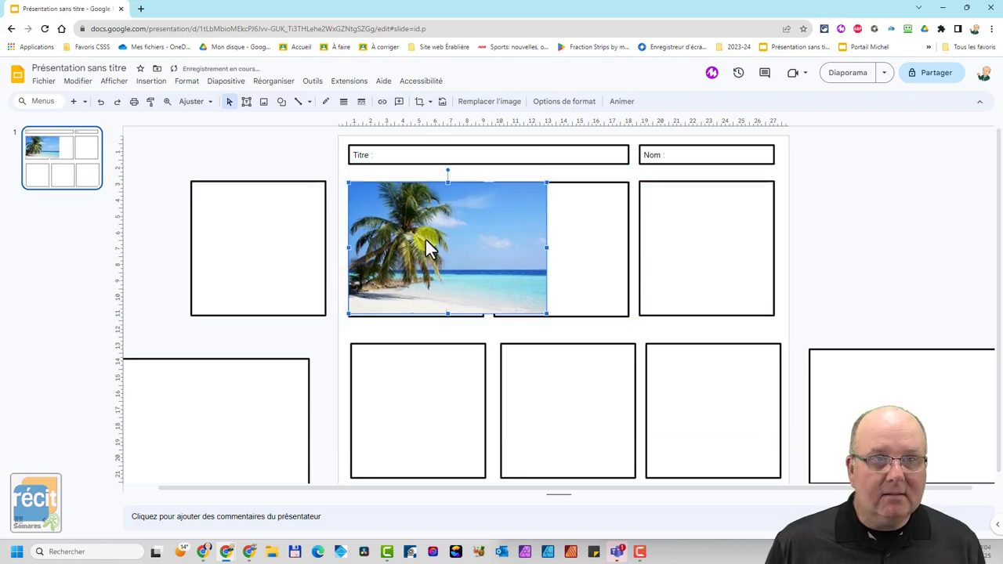
pyautogui.press('Down')
pyautogui.press('Down')
pyautogui.press('Right')
pyautogui.press('Right')
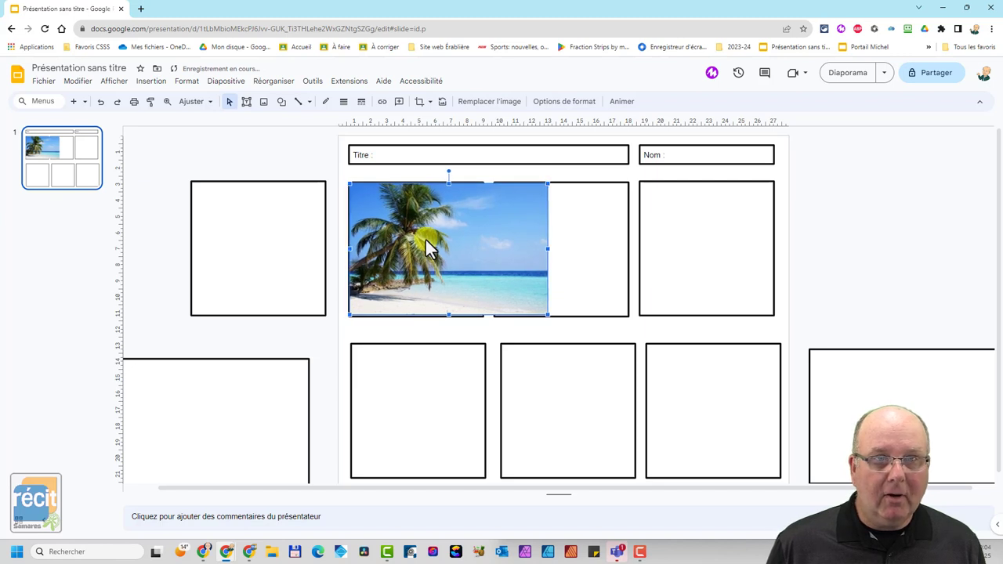
# Crop the photo's right edge so it matches the panel's square edge.
pyautogui.doubleClick(445, 222)
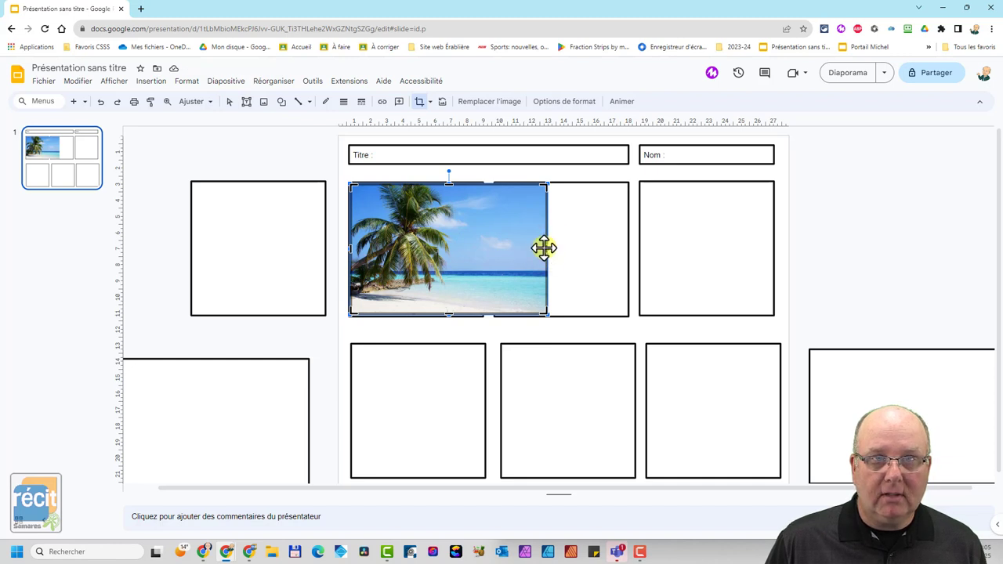
pyautogui.moveTo(544, 248); pyautogui.dragTo(480, 252)
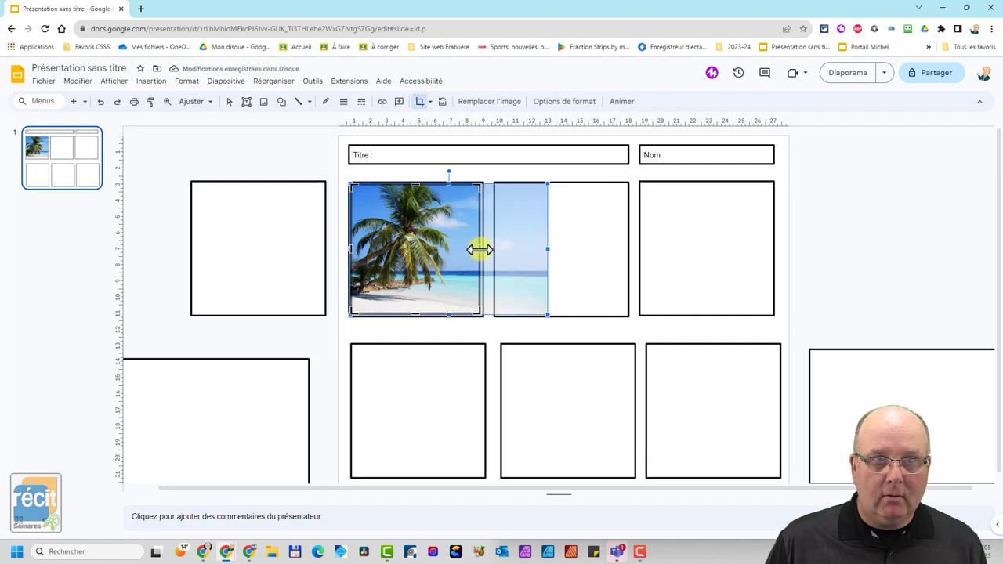
pyautogui.moveTo(479, 250); pyautogui.dragTo(482, 249)
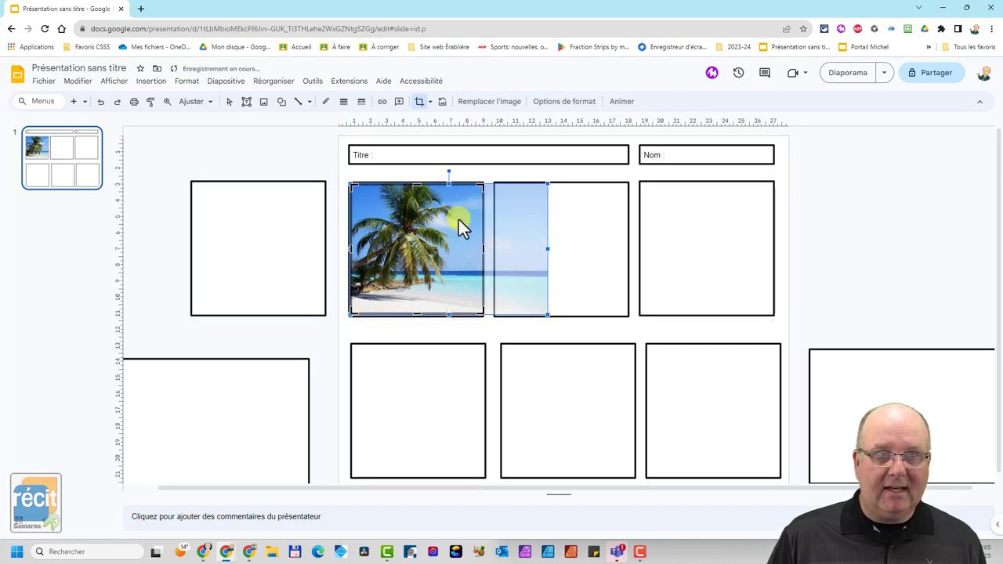
pyautogui.click(287, 150)
pyautogui.click(417, 234)
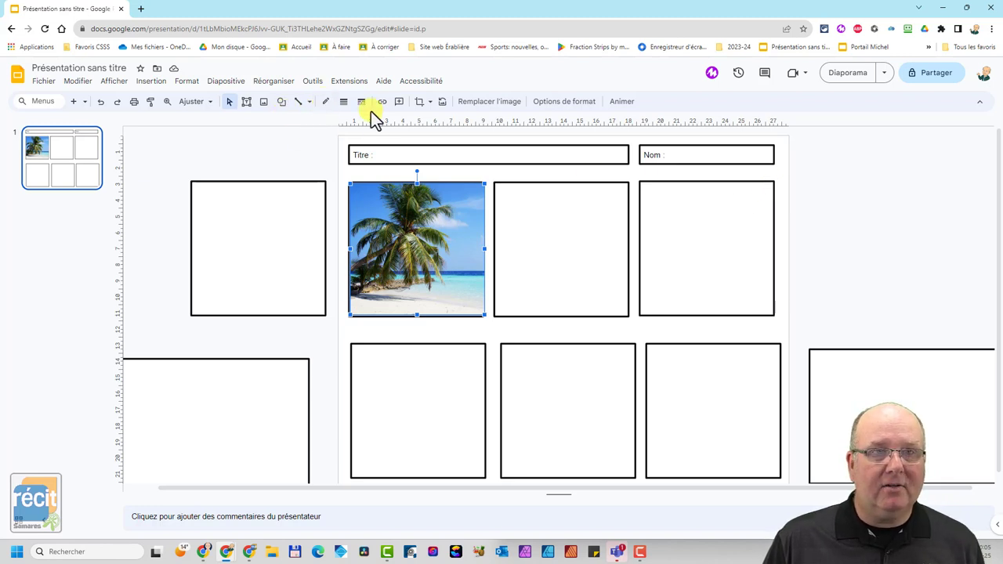
# Search images for 'un garçon png' and insert the red cartoon boy picture.
pyautogui.click(267, 103)
pyautogui.click(290, 138)
pyautogui.write('plage tropicale')
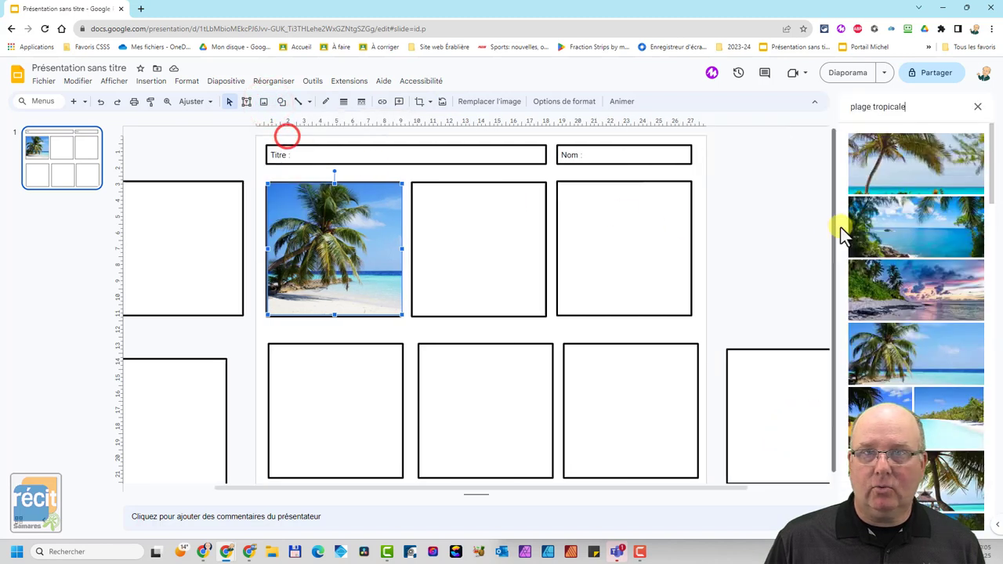
pyautogui.click(902, 109)
pyautogui.moveTo(905, 107); pyautogui.dragTo(835, 107)
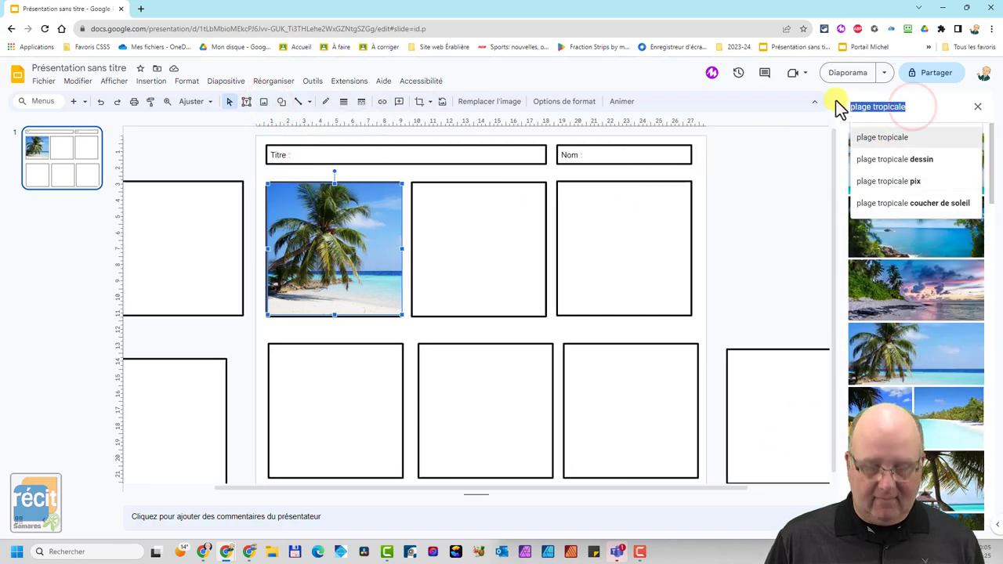
pyautogui.write('chasseur')
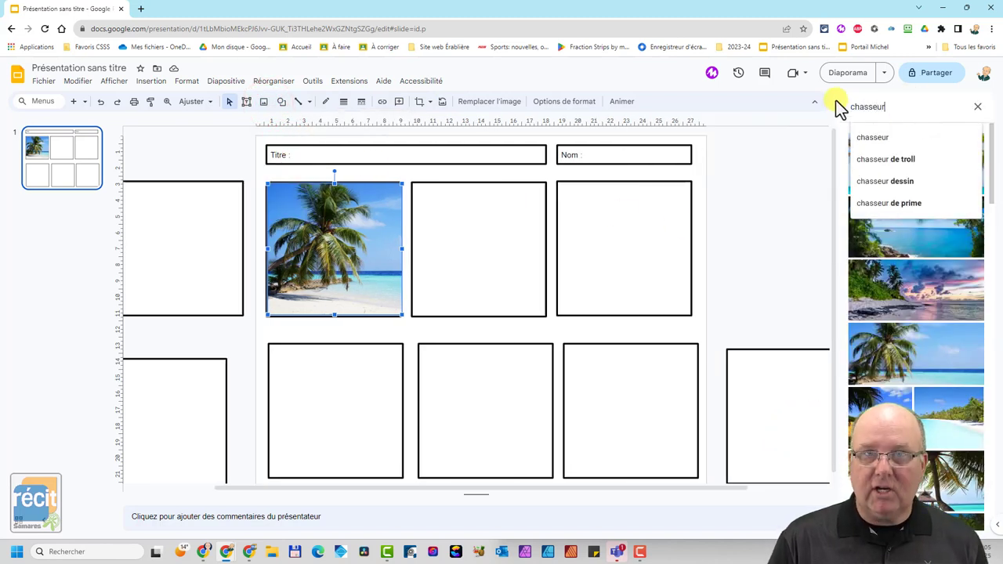
pyautogui.press('BackSpace')
pyautogui.press('BackSpace')
pyautogui.press('BackSpace')
pyautogui.press('BackSpace')
pyautogui.press('BackSpace')
pyautogui.press('BackSpace')
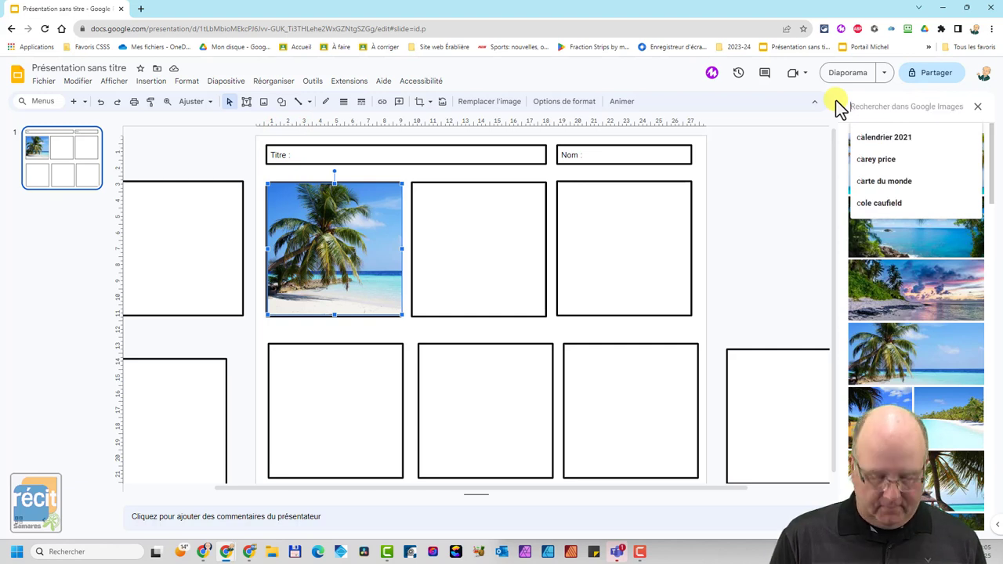
pyautogui.write('u')
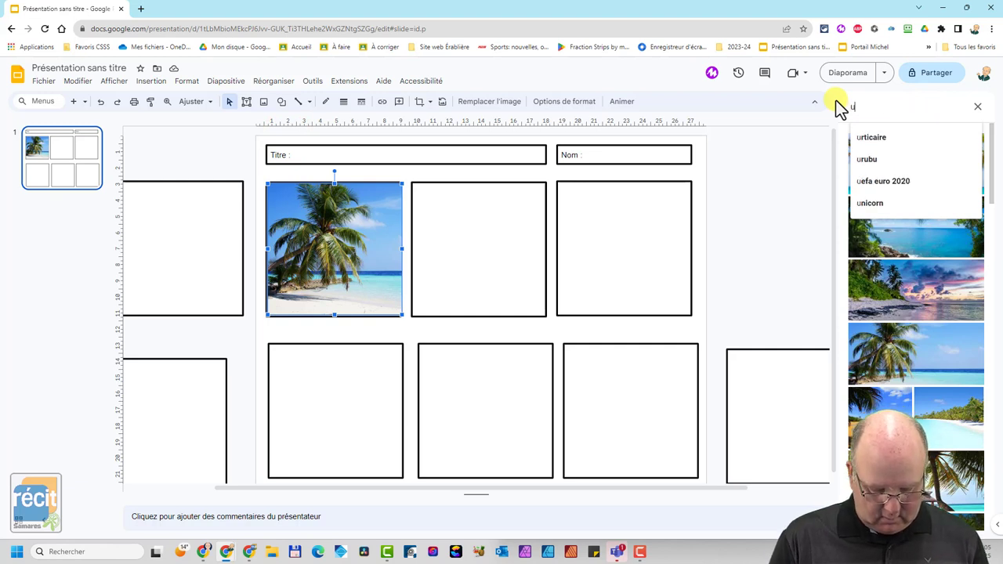
pyautogui.write('n garç')
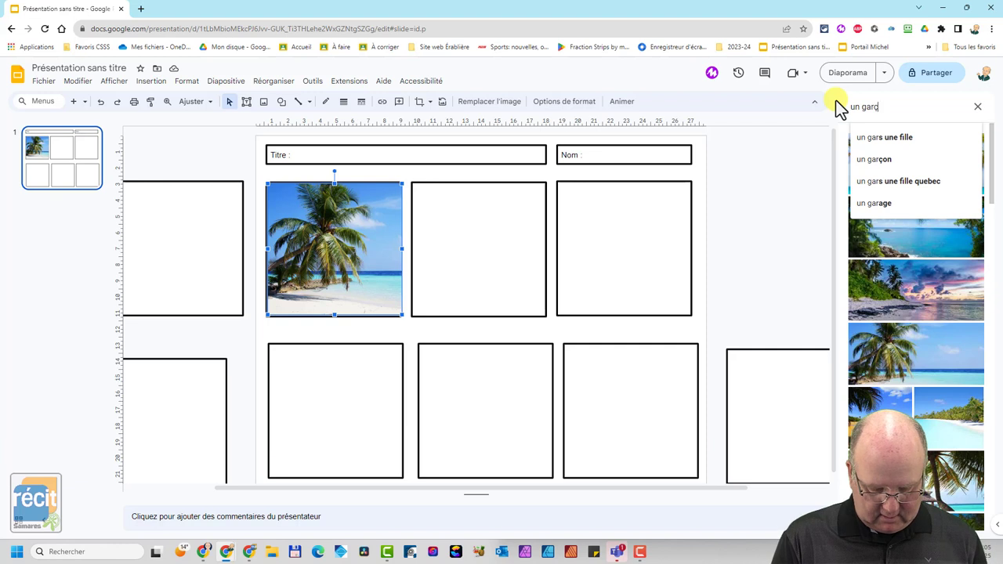
pyautogui.write('on ')
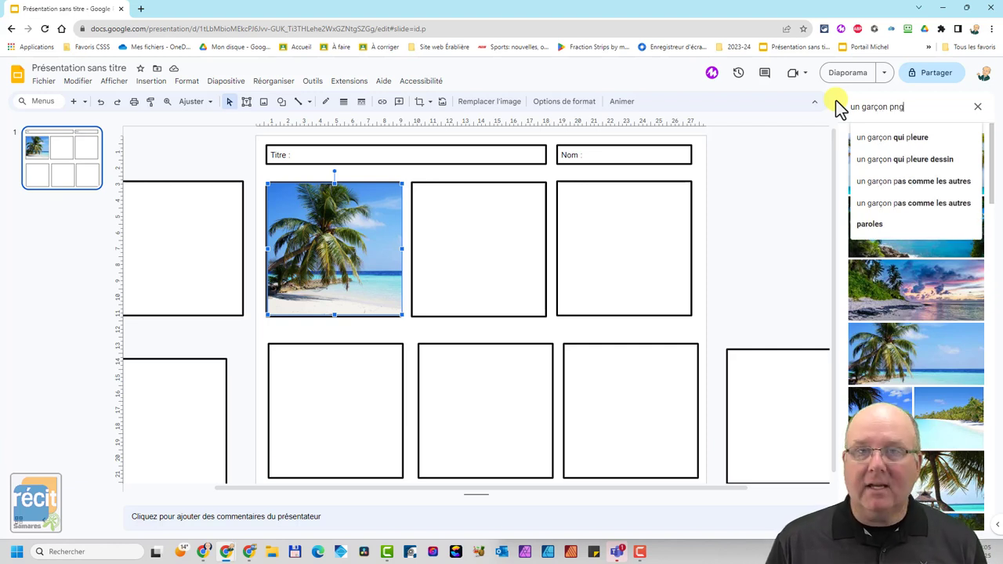
pyautogui.write('png')
pyautogui.press('Return')
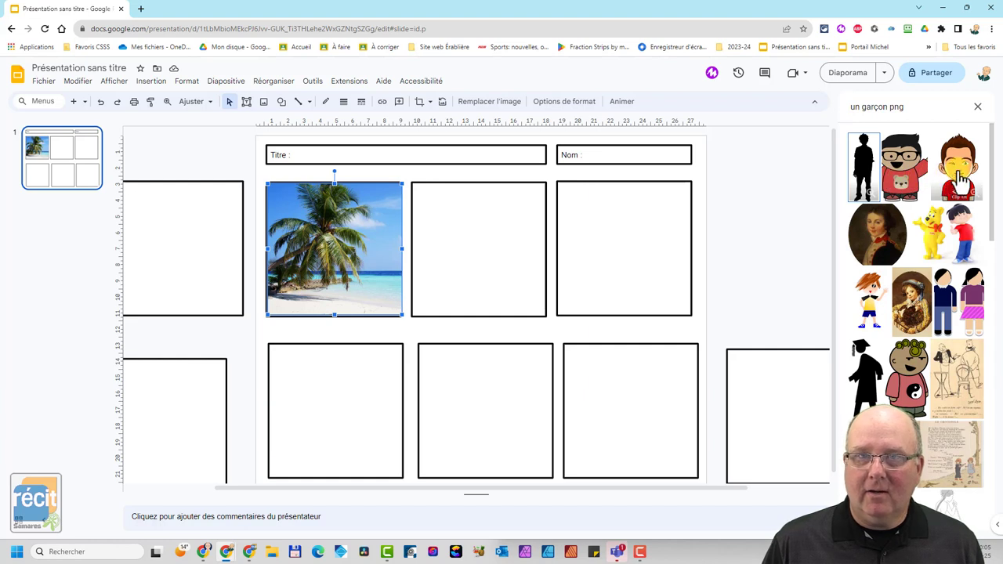
pyautogui.moveTo(903, 188)
pyautogui.mouseDown()
pyautogui.moveTo(342, 267)
pyautogui.moveTo(337, 253)
pyautogui.mouseUp()
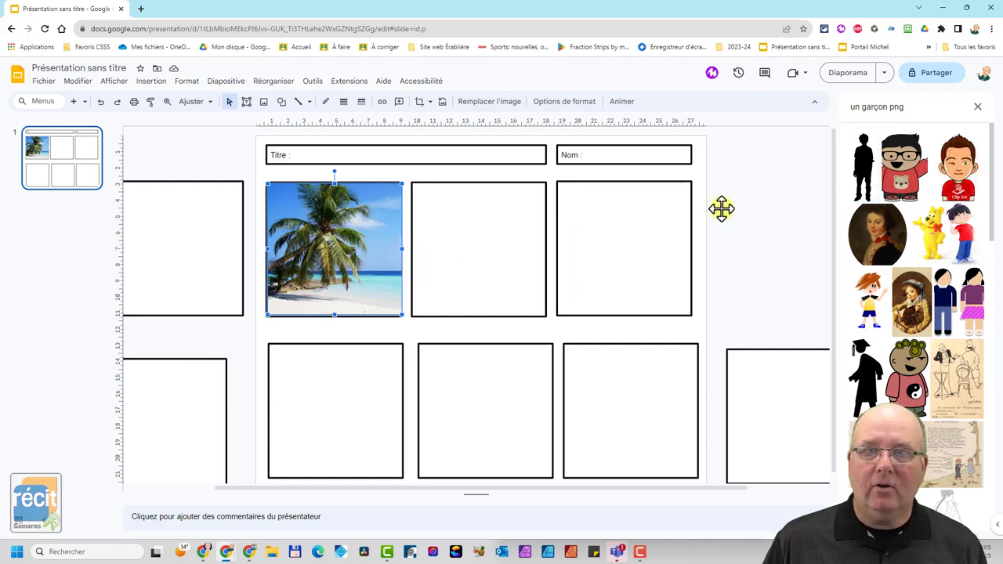
pyautogui.click(935, 140)
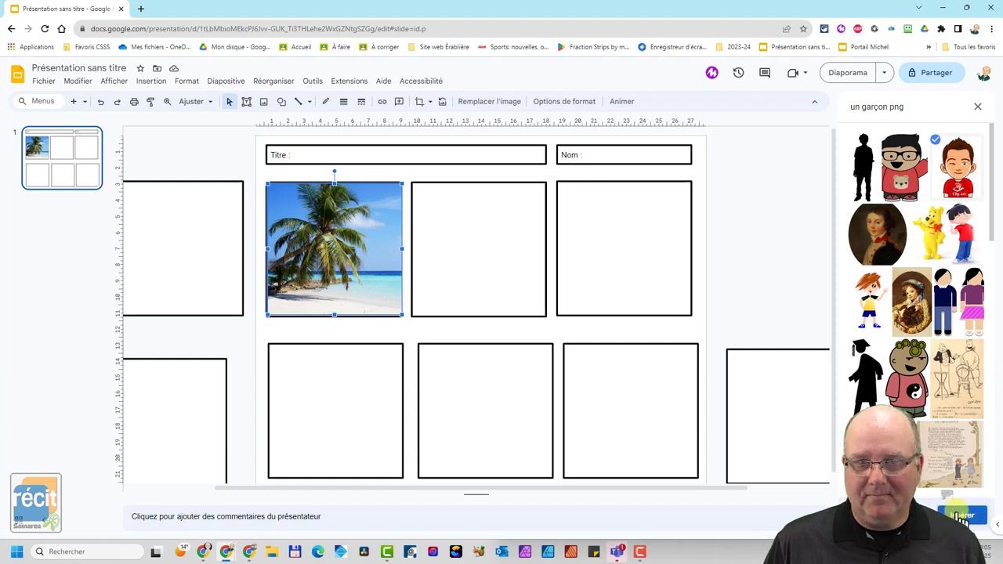
pyautogui.click(957, 507)
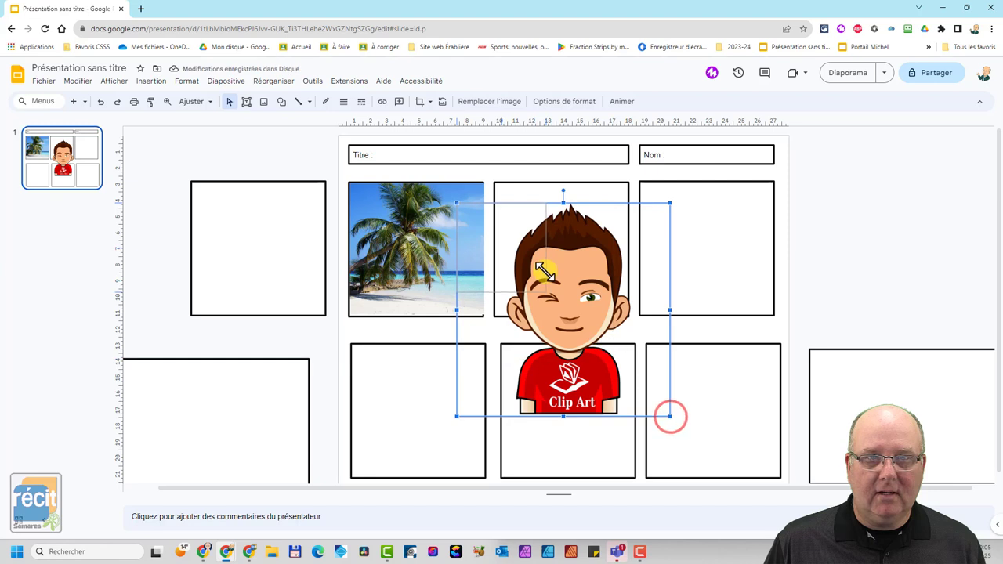
# Shrink the cartoon boy and place him on the beach photo in the first panel.
pyautogui.moveTo(671, 417); pyautogui.dragTo(547, 292)
pyautogui.moveTo(435, 285); pyautogui.dragTo(435, 285)
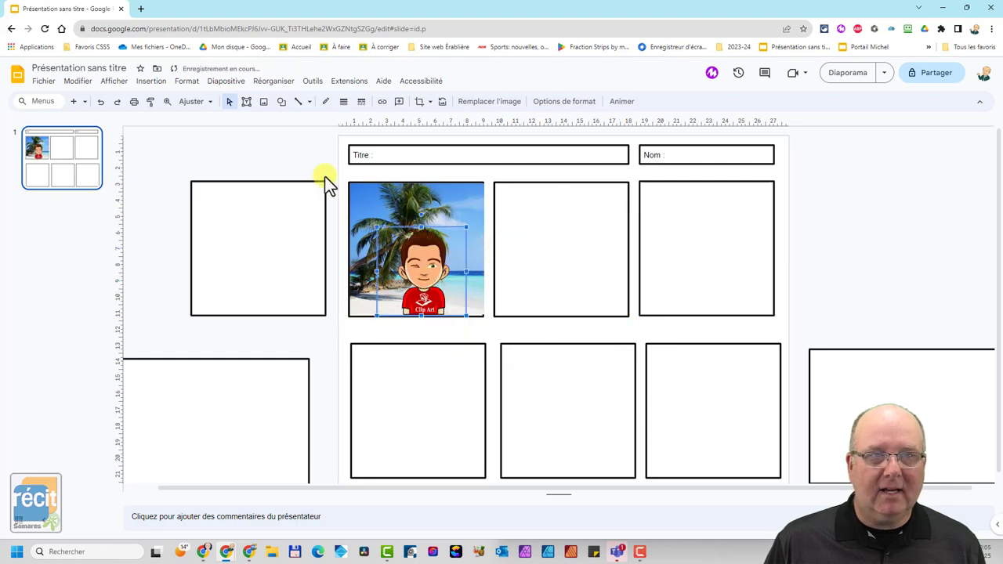
pyautogui.click(280, 150)
pyautogui.click(417, 255)
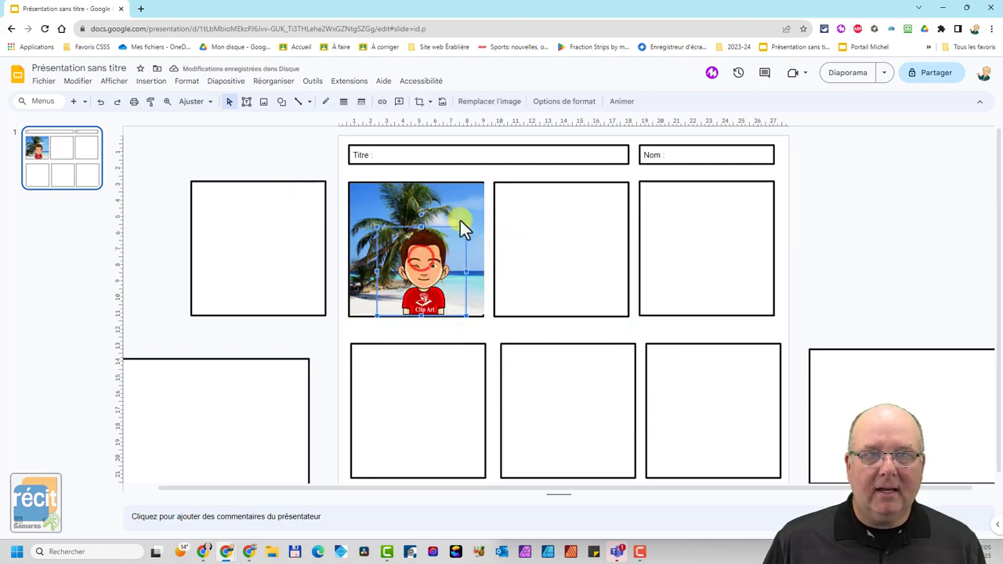
pyautogui.moveTo(467, 228); pyautogui.dragTo(446, 249)
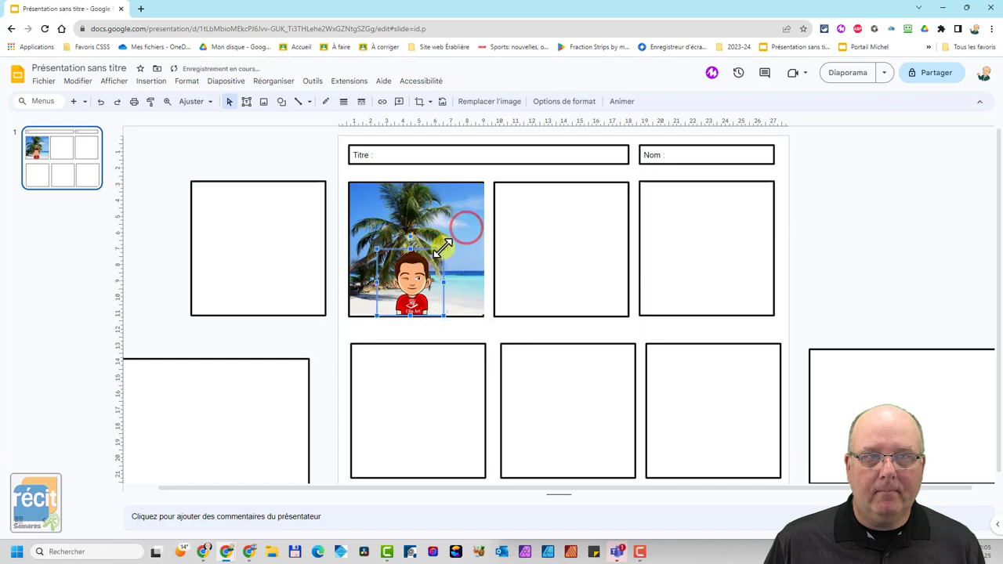
pyautogui.click(286, 152)
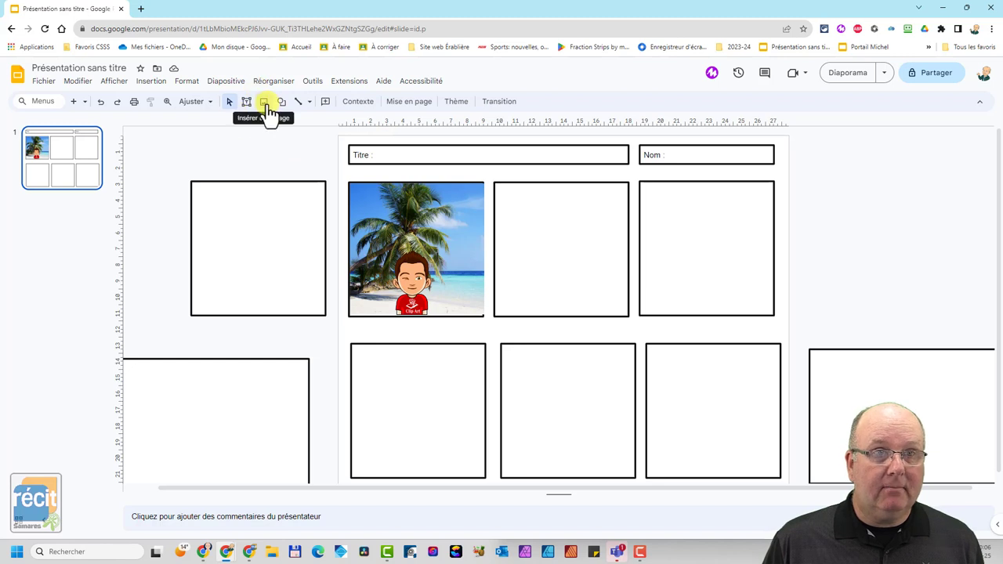
# Draw a speech-bubble callout shape on the beach photo.
pyautogui.click(265, 102)
pyautogui.click(288, 140)
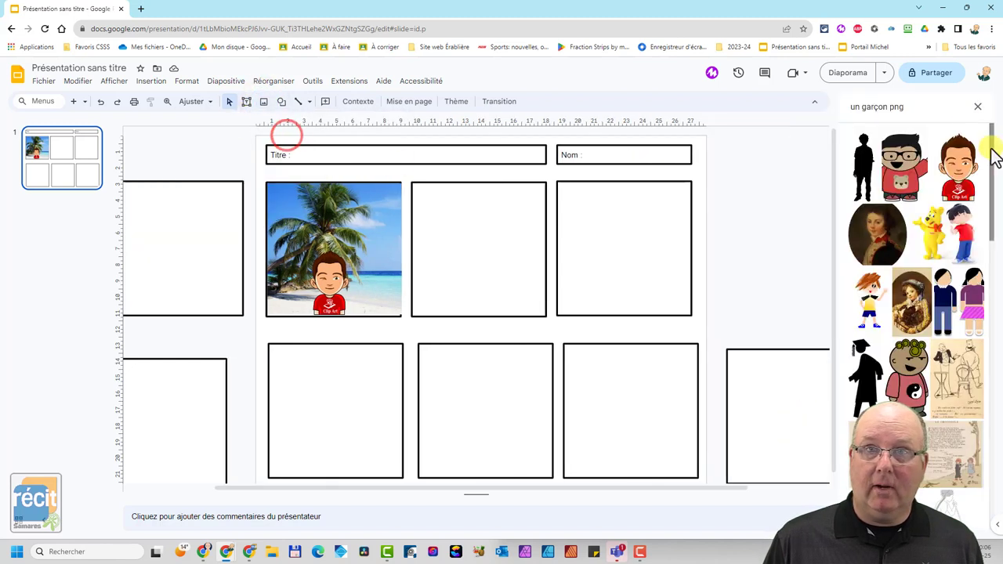
pyautogui.moveTo(916, 108); pyautogui.dragTo(833, 110)
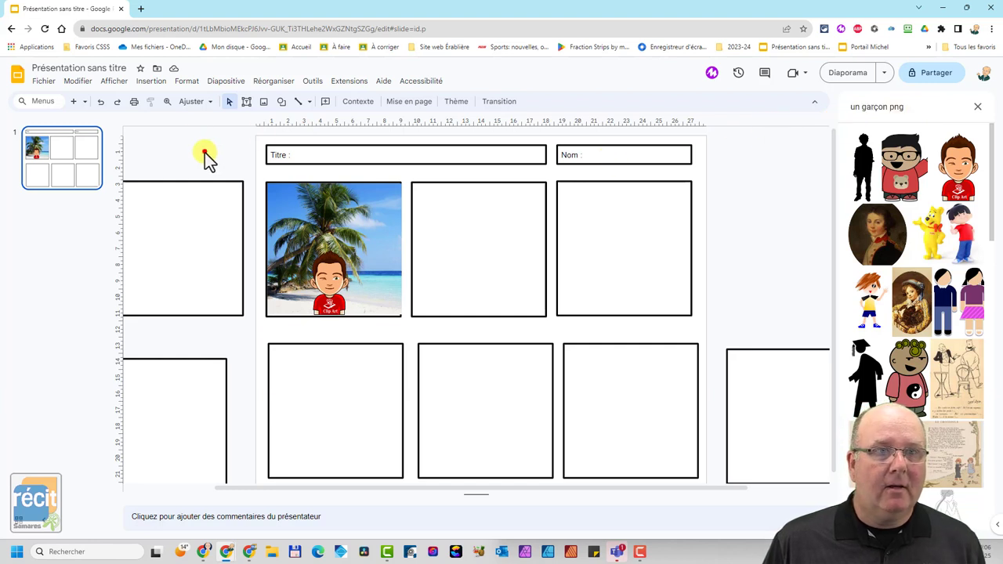
pyautogui.click(281, 103)
pyautogui.moveTo(310, 154)
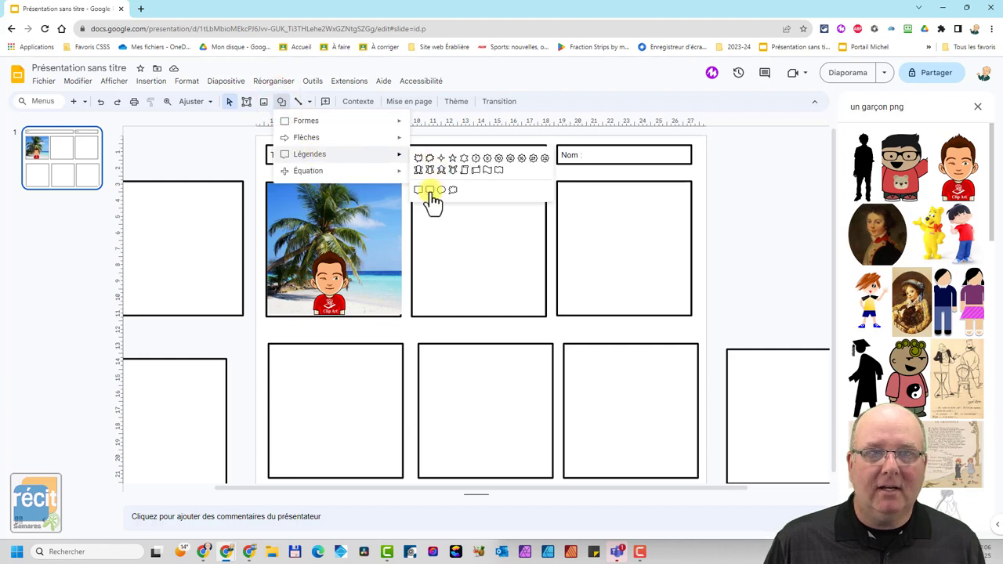
pyautogui.click(429, 190)
pyautogui.moveTo(315, 197); pyautogui.dragTo(377, 242)
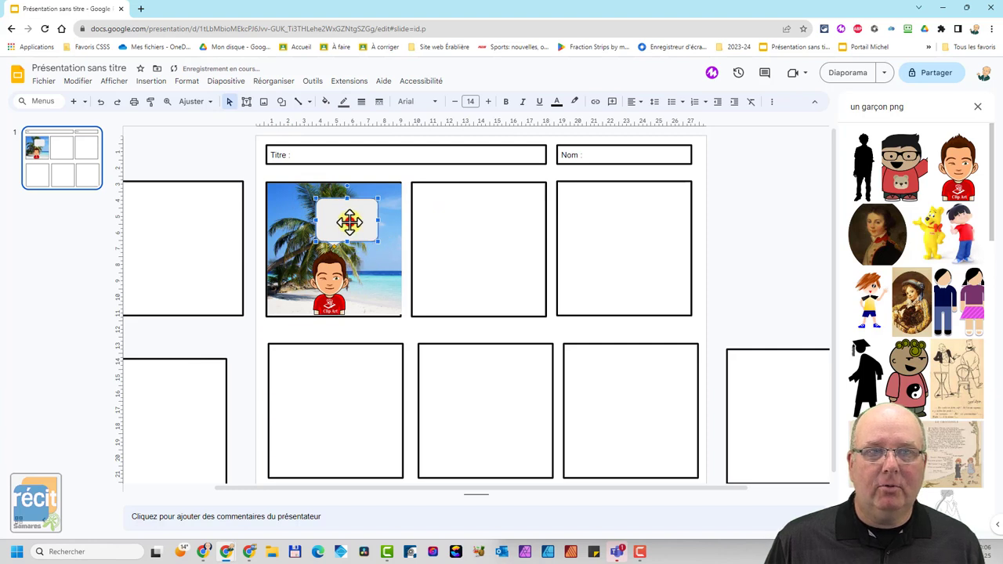
pyautogui.click(351, 225)
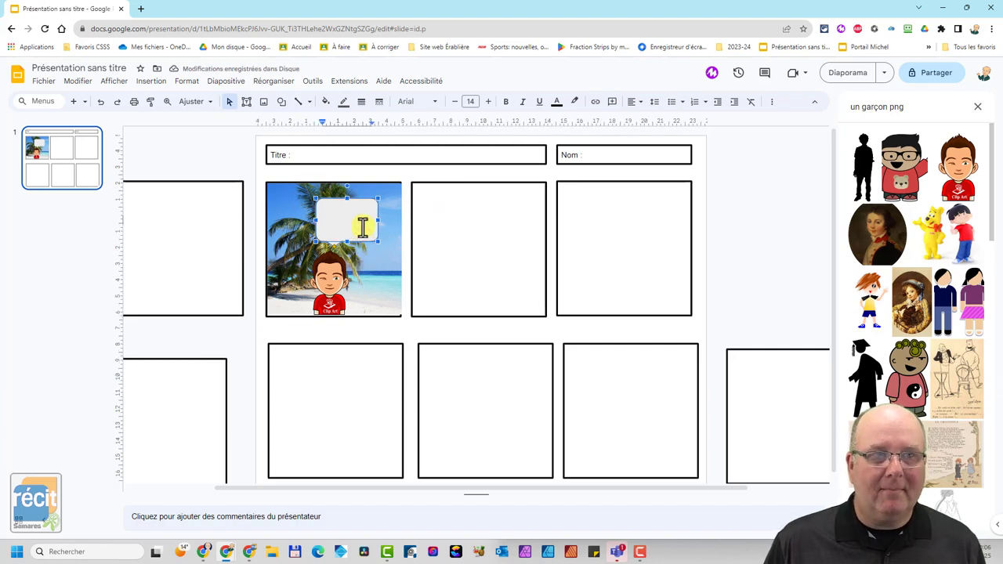
pyautogui.click(176, 157)
# Stack duplicate callouts off-slide at top left and place one above the boy.
pyautogui.click(345, 228)
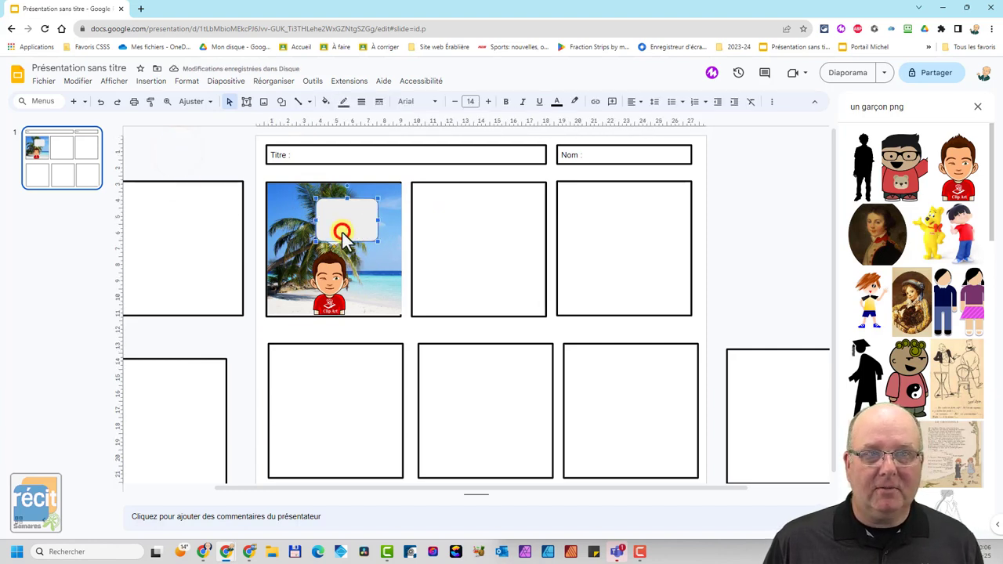
pyautogui.moveTo(349, 229); pyautogui.dragTo(215, 167)
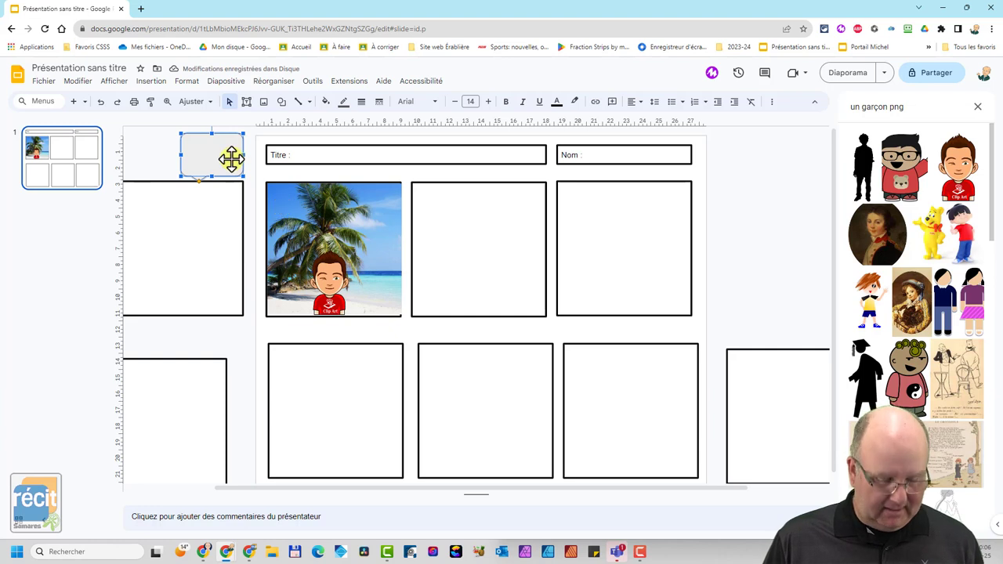
pyautogui.hotkey('ctrl', 'd')
pyautogui.hotkey('ctrl', 'd')
pyautogui.hotkey('ctrl', 'd')
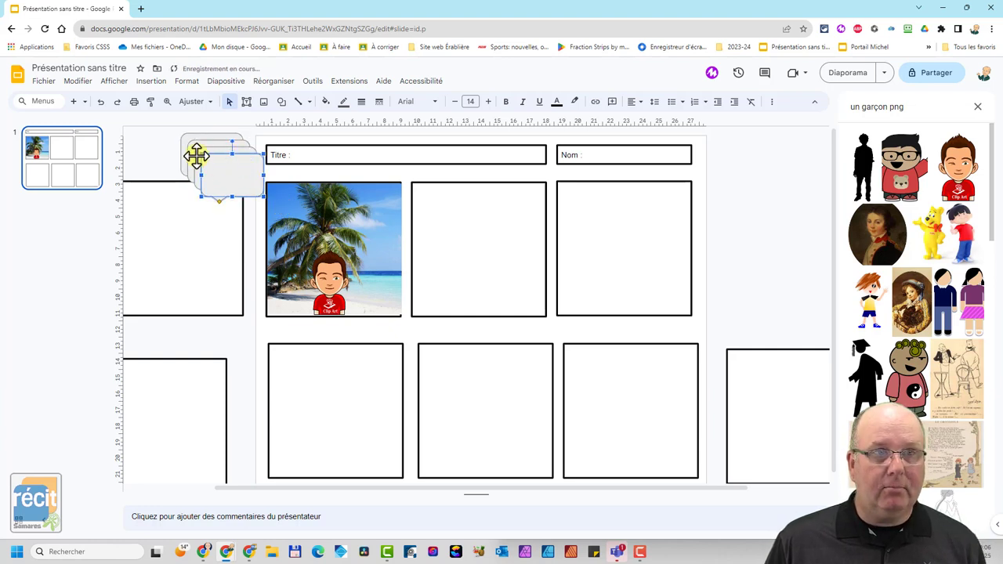
pyautogui.moveTo(160, 149)
pyautogui.mouseDown()
pyautogui.moveTo(226, 174)
pyautogui.moveTo(192, 156)
pyautogui.mouseUp()
pyautogui.click(245, 152)
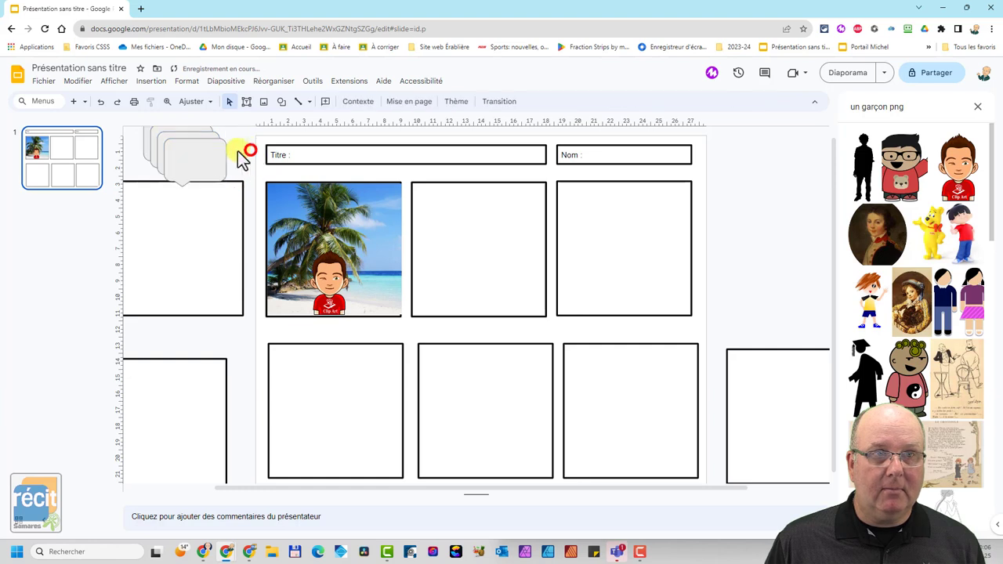
pyautogui.click(198, 158)
pyautogui.moveTo(354, 214); pyautogui.dragTo(355, 216)
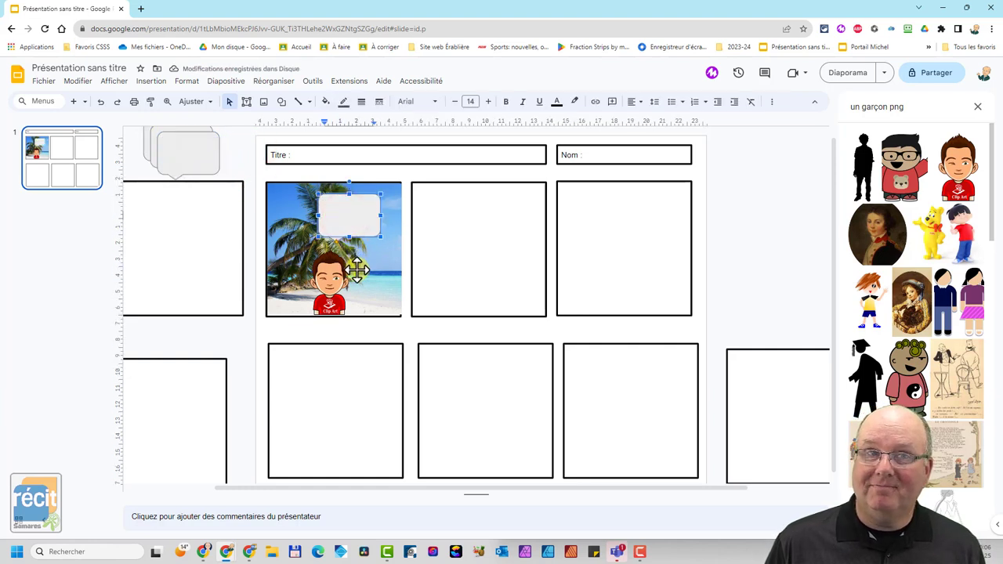
pyautogui.press('Return')
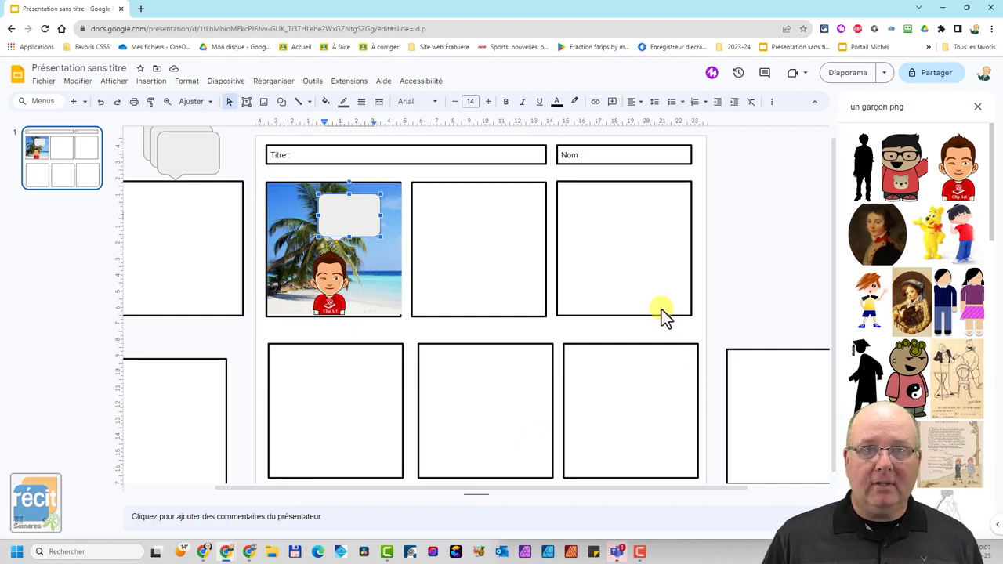
pyautogui.click(640, 264)
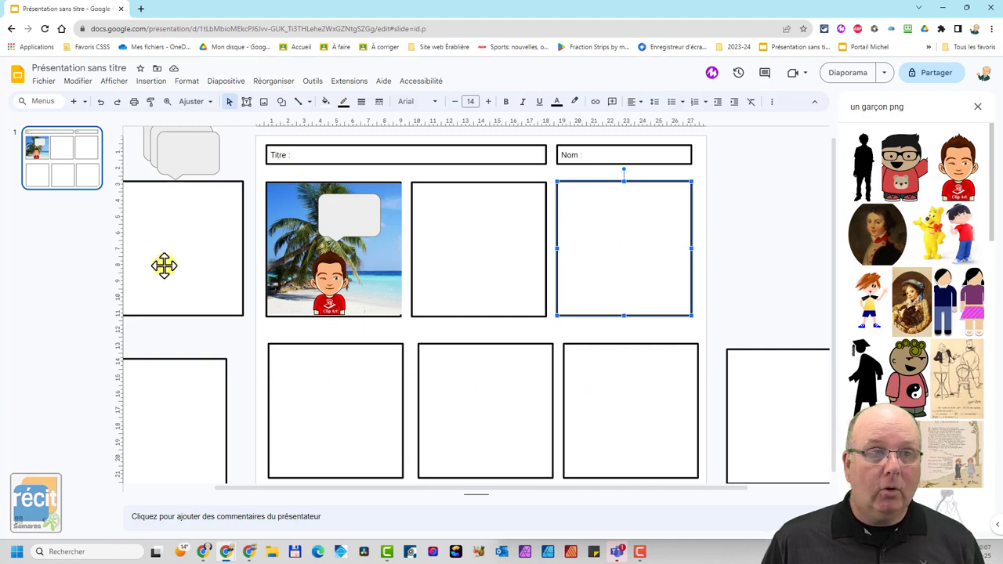
pyautogui.click(83, 174)
pyautogui.hotkey('ctrl', 'd')
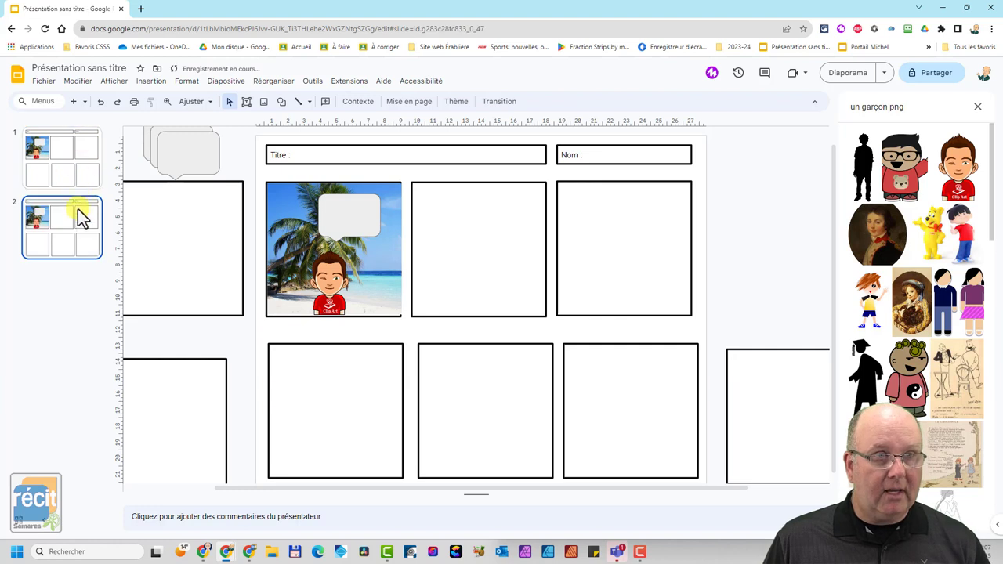
pyautogui.hotkey('ctrl', 'd')
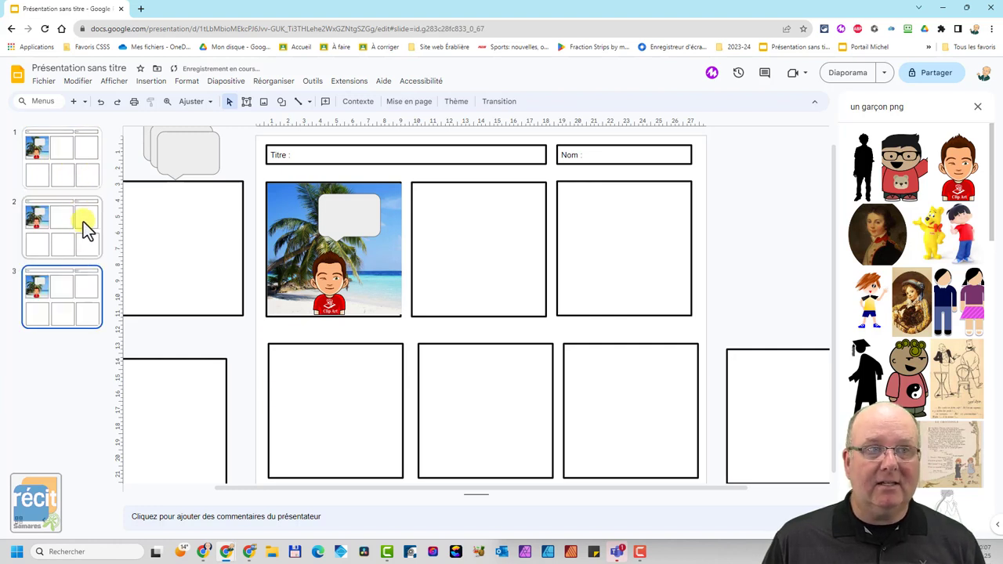
pyautogui.click(77, 311)
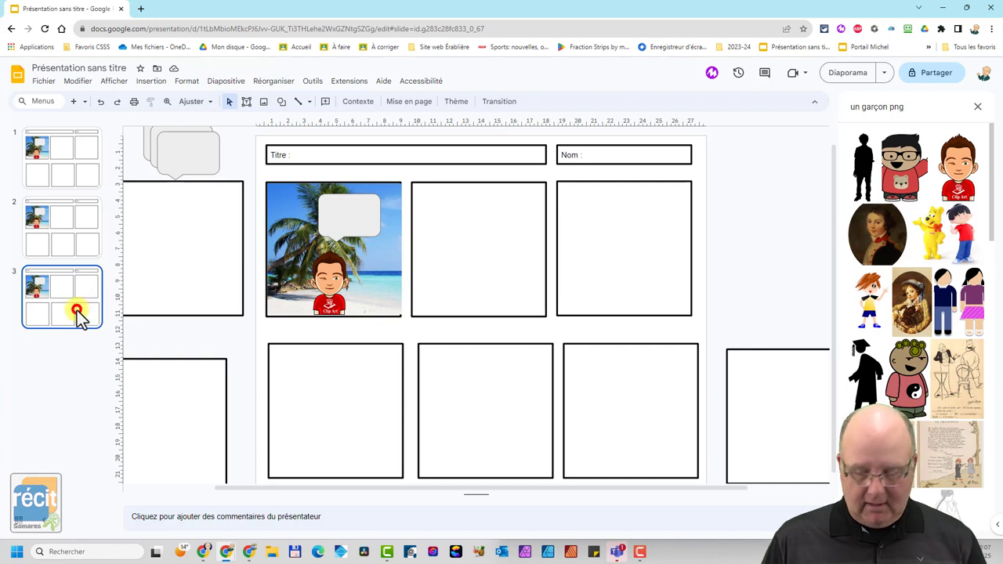
pyautogui.press('Delete')
pyautogui.press('Delete')
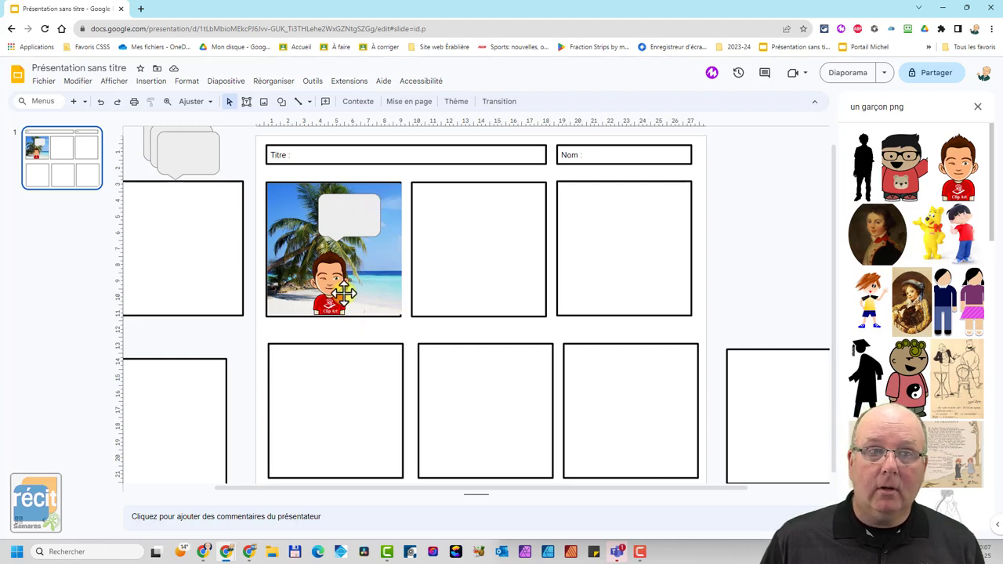
# Insert the glasses-wearing boy clipart, shrink it, and park it beside the smiling boy off-slide.
pyautogui.moveTo(330, 296); pyautogui.dragTo(756, 229)
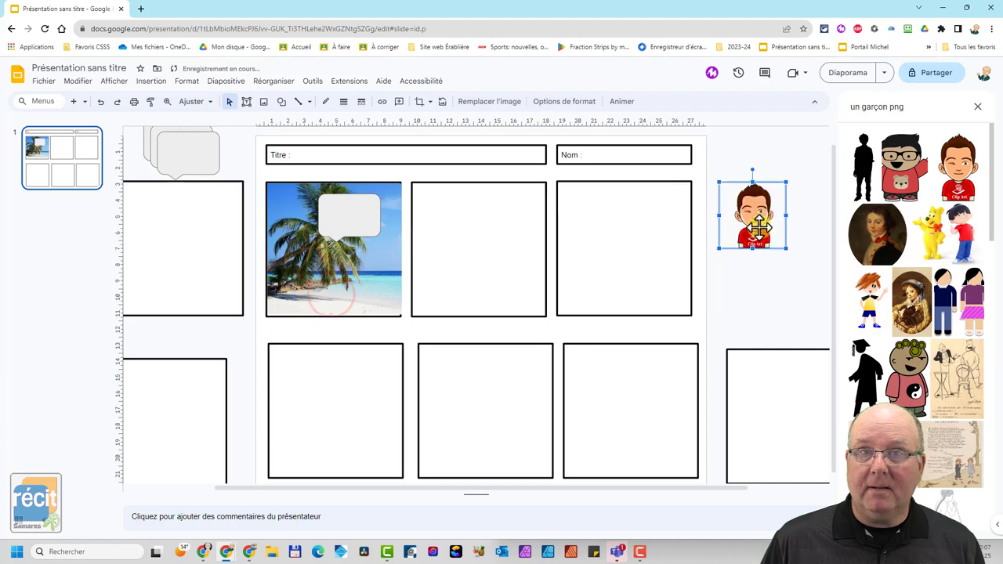
pyautogui.click(914, 164)
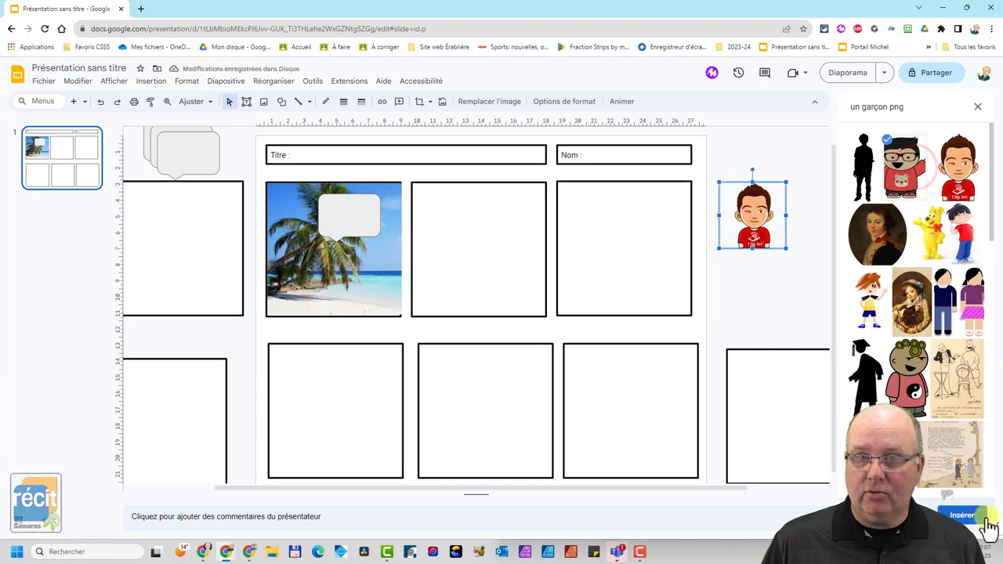
pyautogui.click(975, 514)
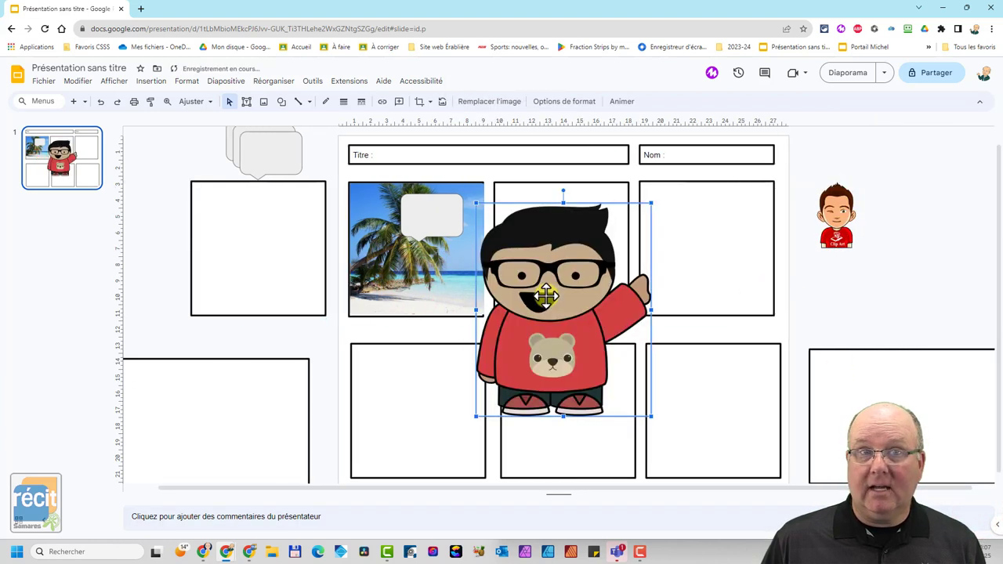
pyautogui.moveTo(555, 290); pyautogui.dragTo(926, 281)
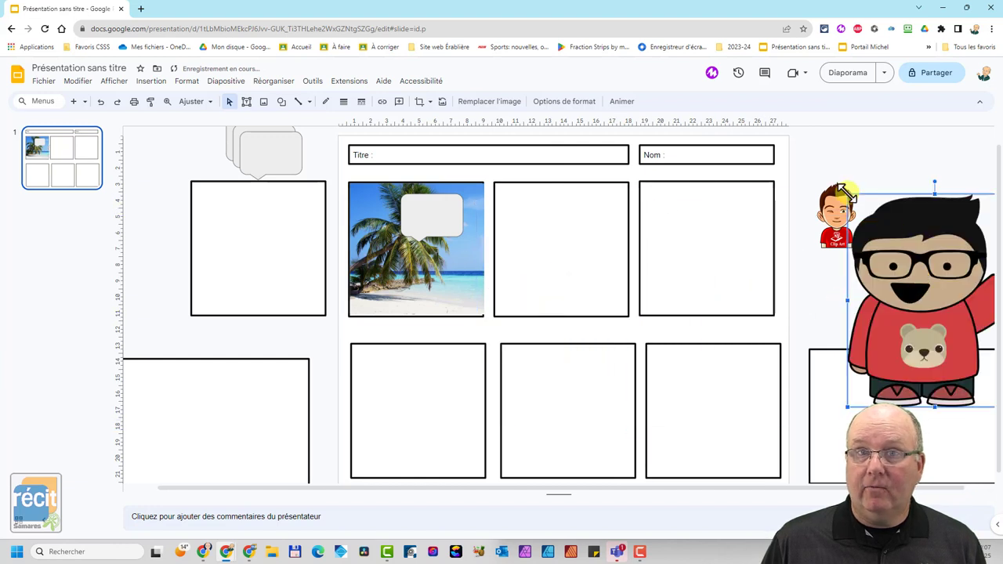
pyautogui.moveTo(911, 277); pyautogui.dragTo(966, 339)
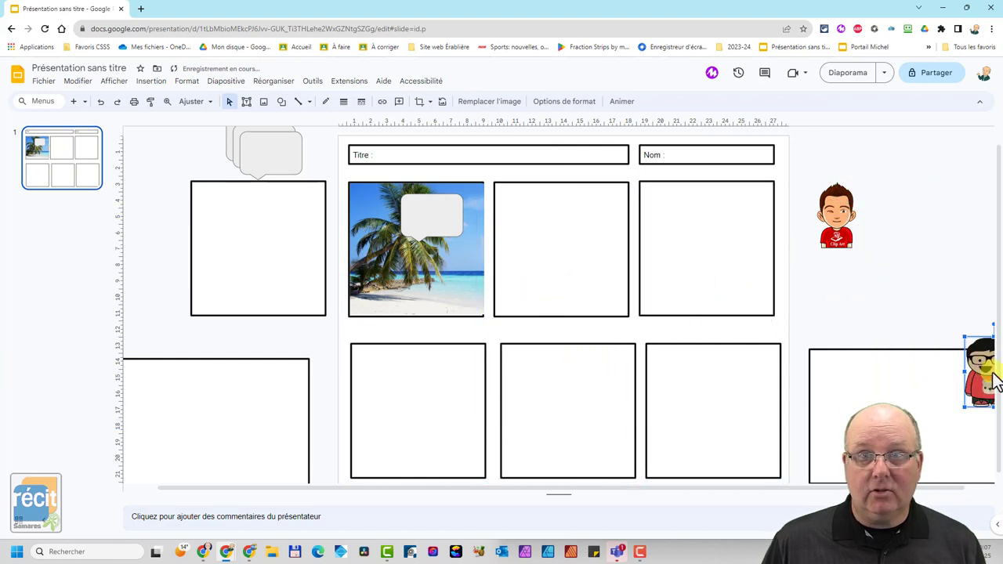
pyautogui.moveTo(926, 260); pyautogui.dragTo(900, 211)
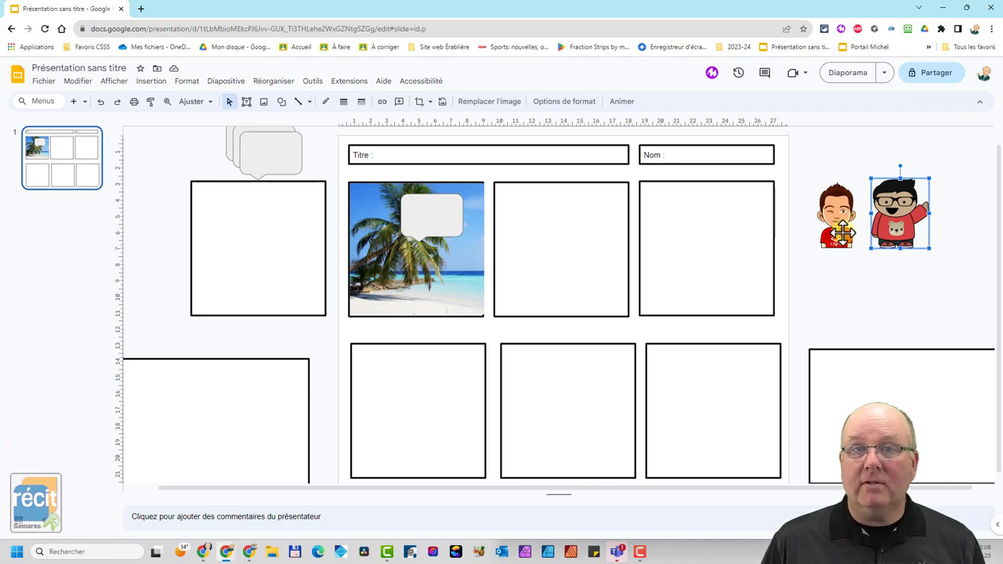
# Place the smiling boy on the beach photo, leaving the glasses boy beside the slide.
pyautogui.moveTo(838, 221); pyautogui.dragTo(444, 283)
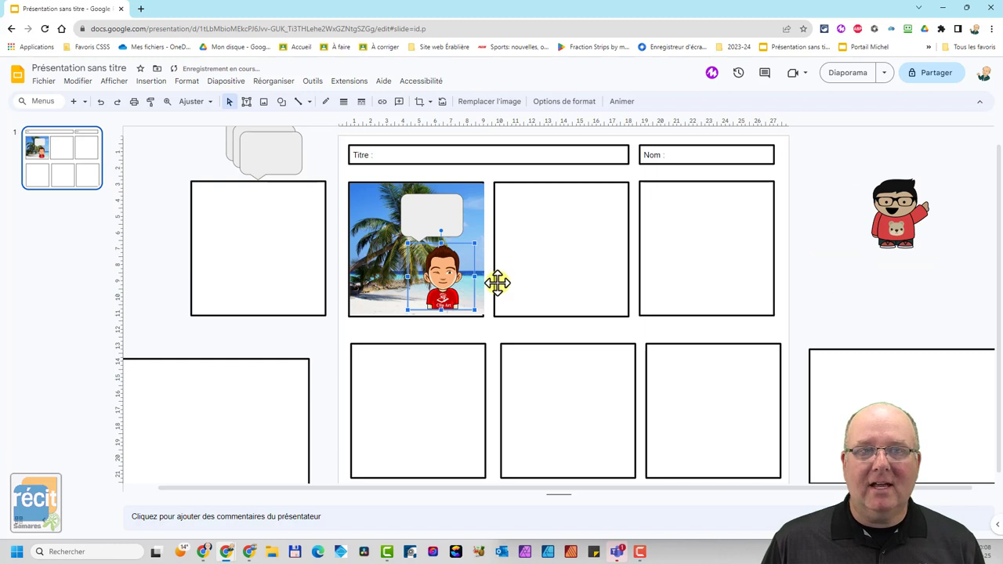
pyautogui.moveTo(284, 150)
pyautogui.mouseDown()
pyautogui.moveTo(416, 225)
pyautogui.moveTo(277, 191)
pyautogui.mouseUp()
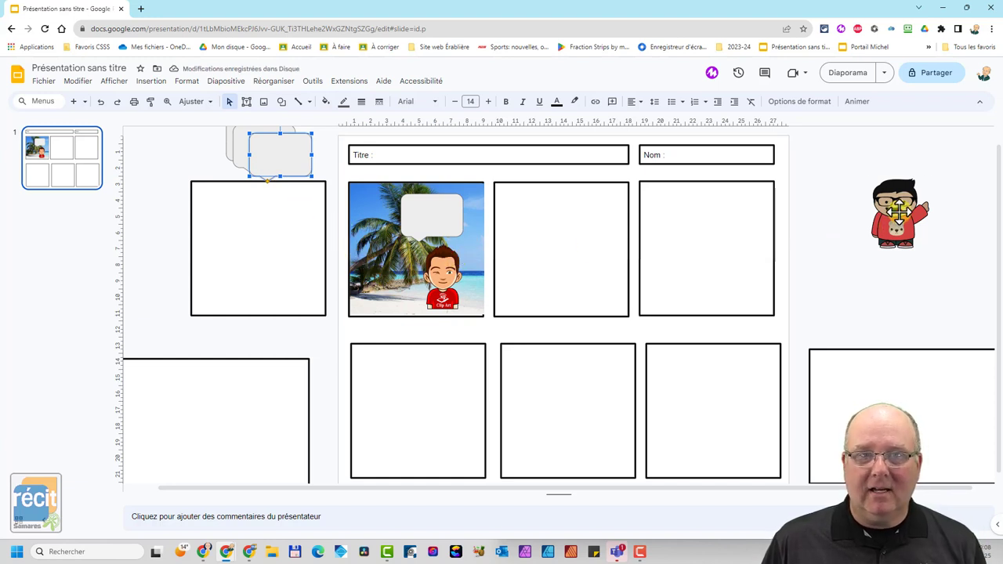
pyautogui.moveTo(897, 213); pyautogui.dragTo(572, 277)
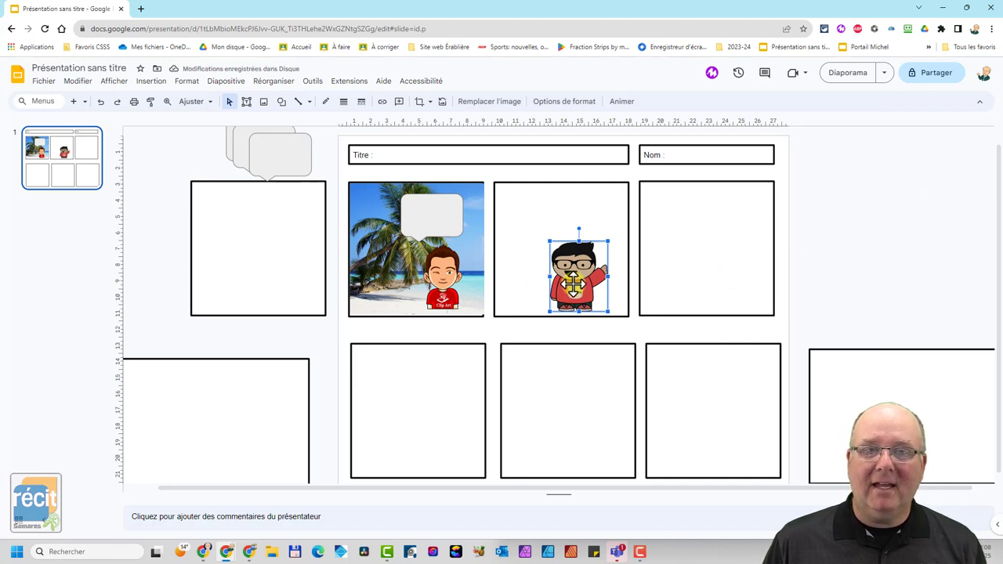
pyautogui.moveTo(573, 284); pyautogui.dragTo(847, 253)
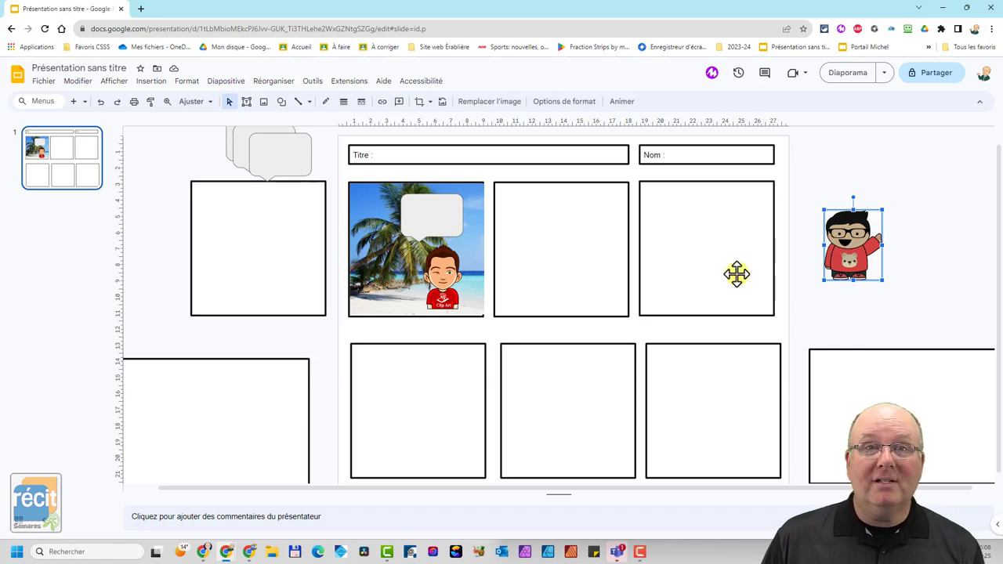
pyautogui.click(943, 8)
pyautogui.doubleClick(804, 13)
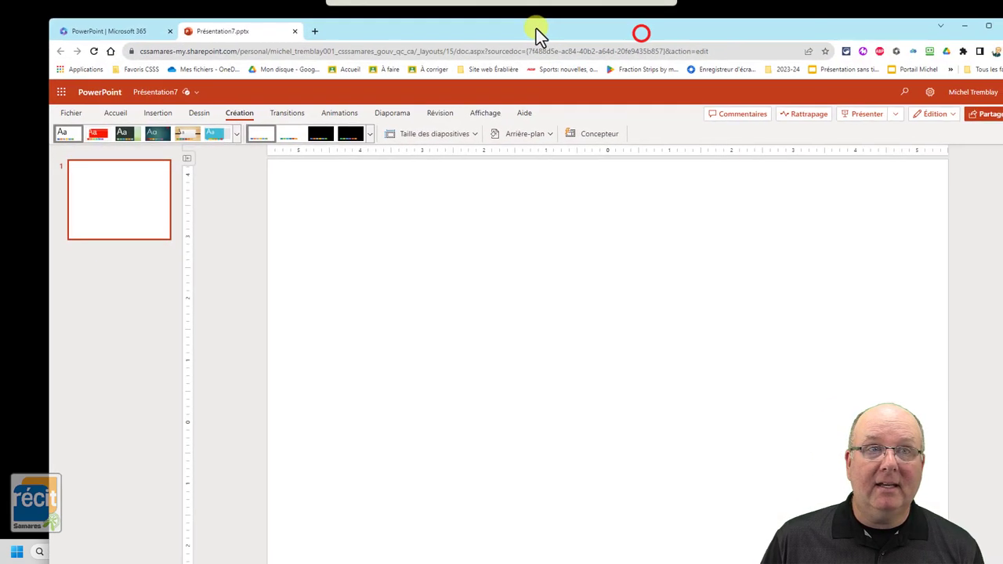
pyautogui.moveTo(641, 33); pyautogui.dragTo(530, 15)
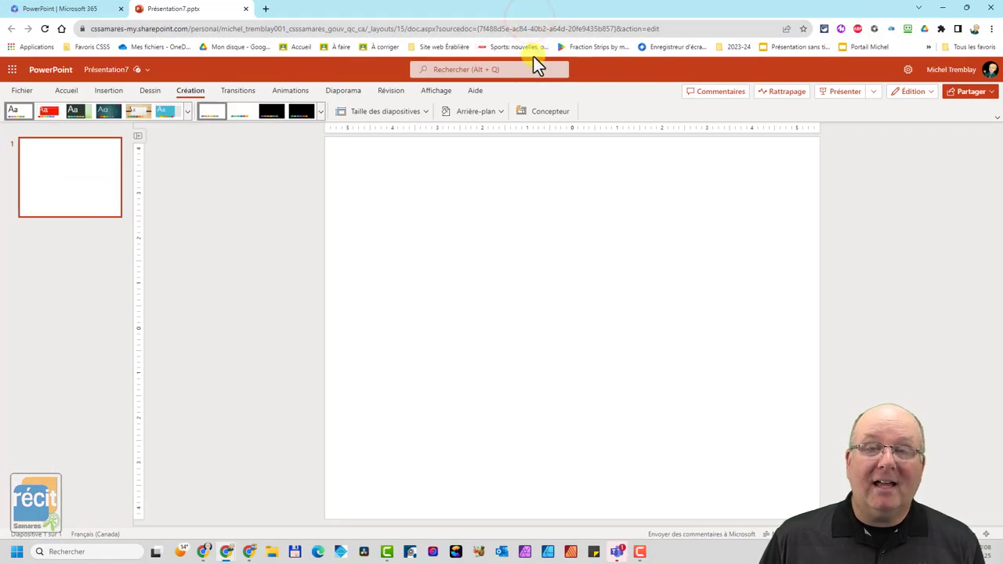
pyautogui.click(945, 10)
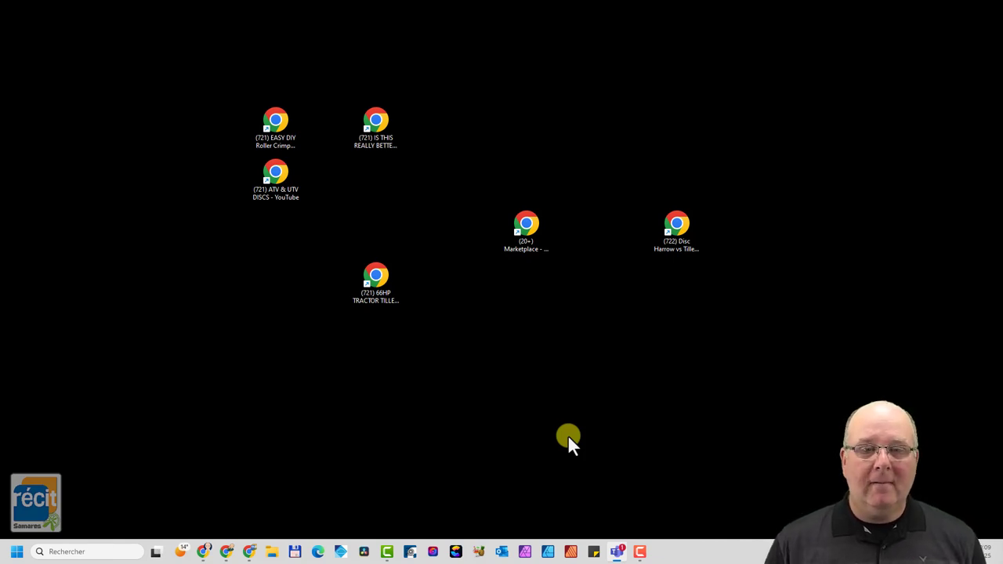
pyautogui.moveTo(227, 552)
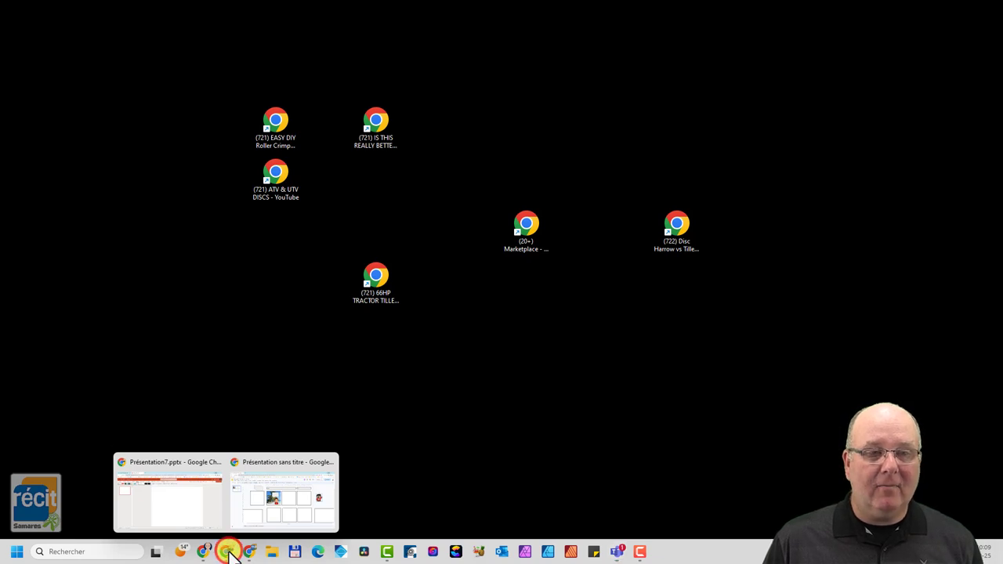
pyautogui.click(255, 506)
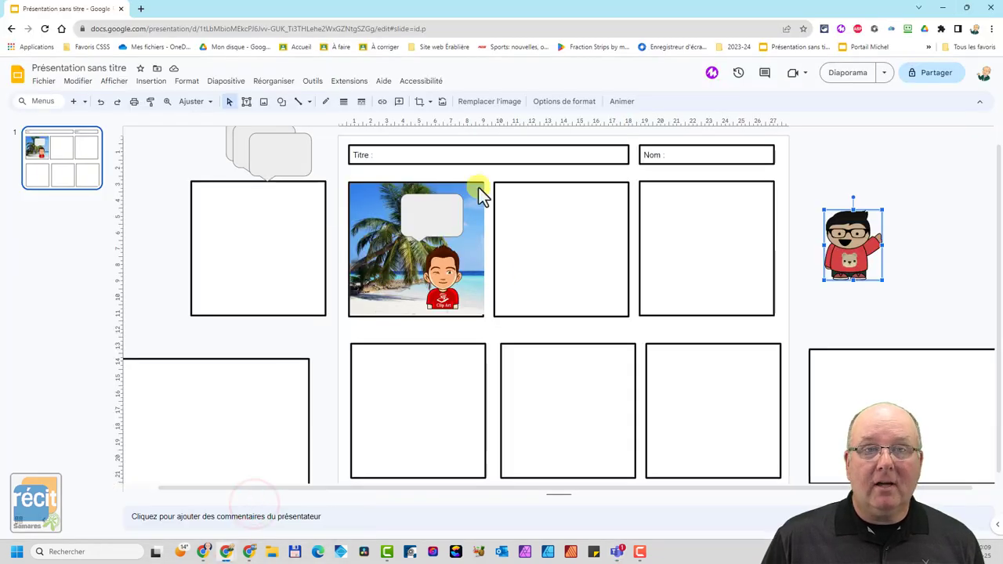
# Select the speech bubble on the beach photo and type 'Bla bla' into it.
pyautogui.click(941, 75)
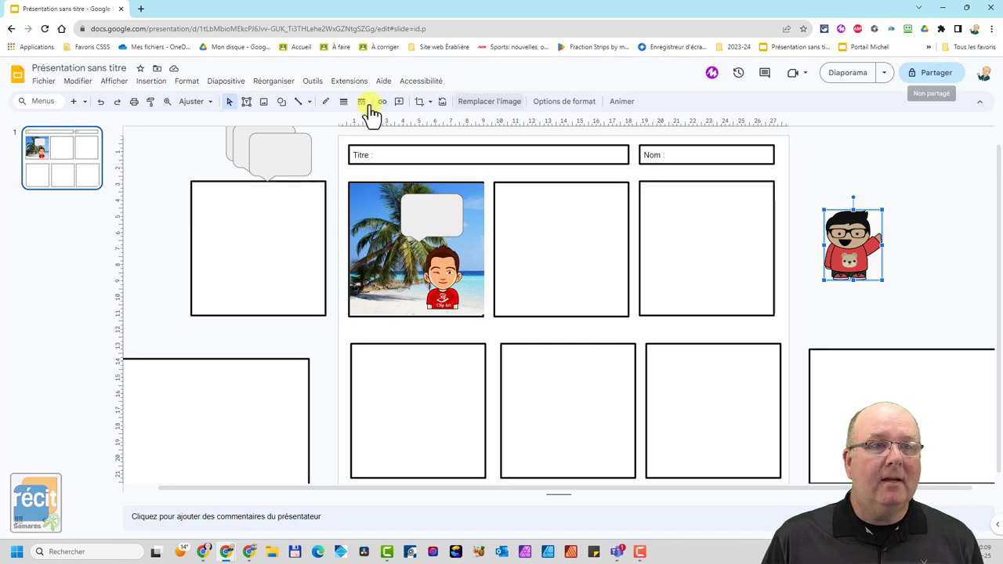
pyautogui.click(44, 83)
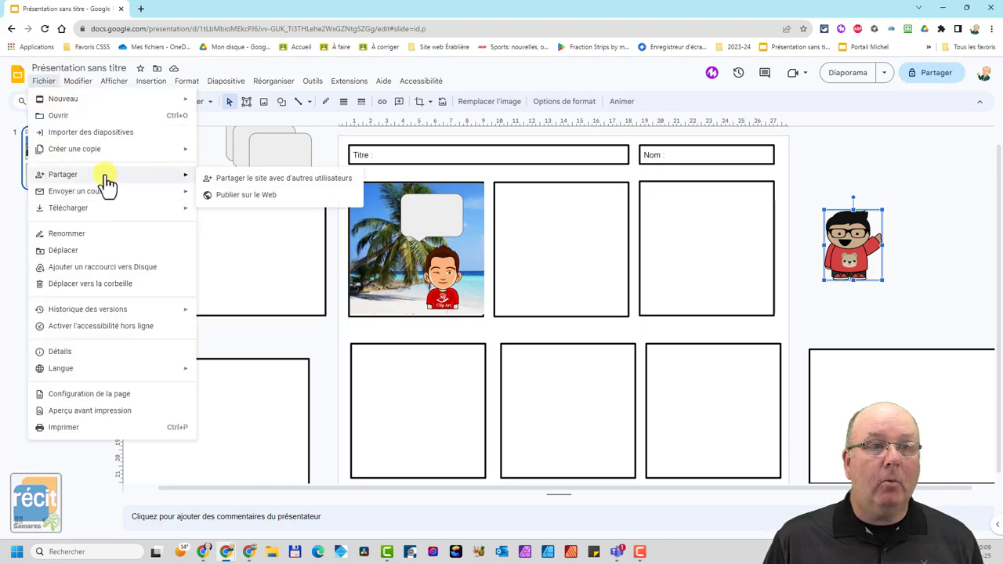
pyautogui.moveTo(63, 174)
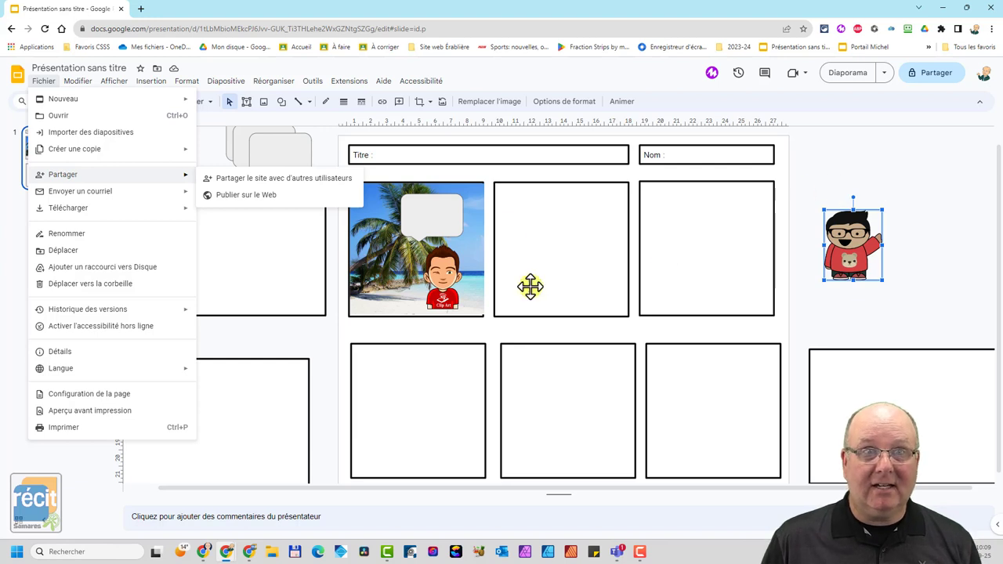
pyautogui.click(436, 219)
pyautogui.write('Bla bla')
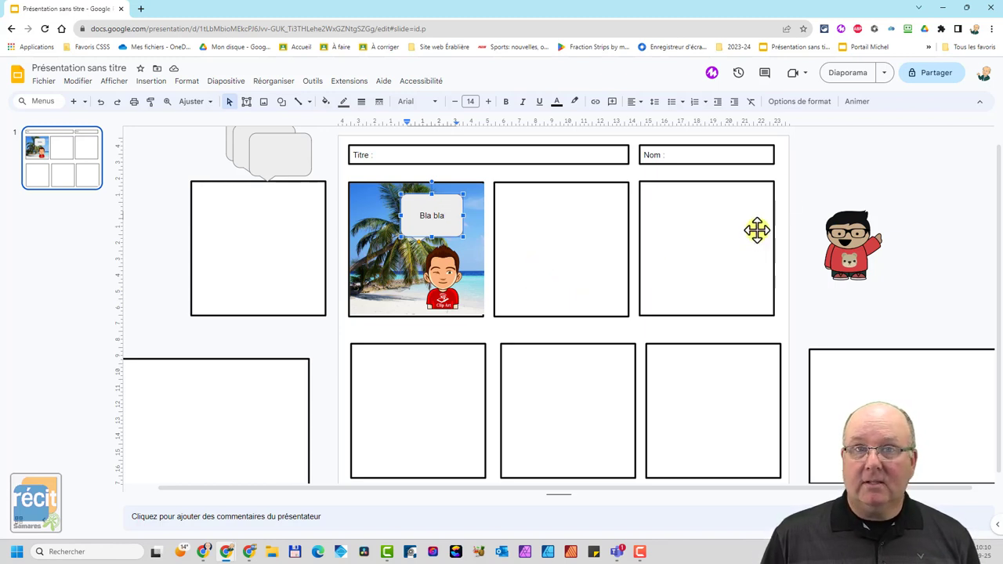
# Finish the bubble text and select the 'Bla bla' bubble so it can be moved off the slide.
pyautogui.click(812, 167)
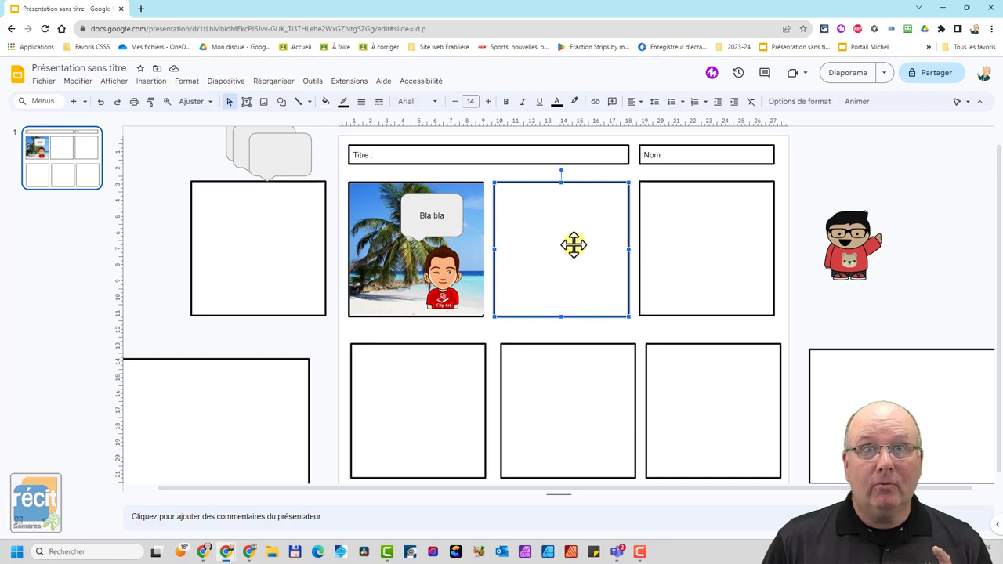
pyautogui.moveTo(575, 229)
pyautogui.mouseDown()
pyautogui.moveTo(573, 327)
pyautogui.moveTo(570, 233)
pyautogui.mouseUp()
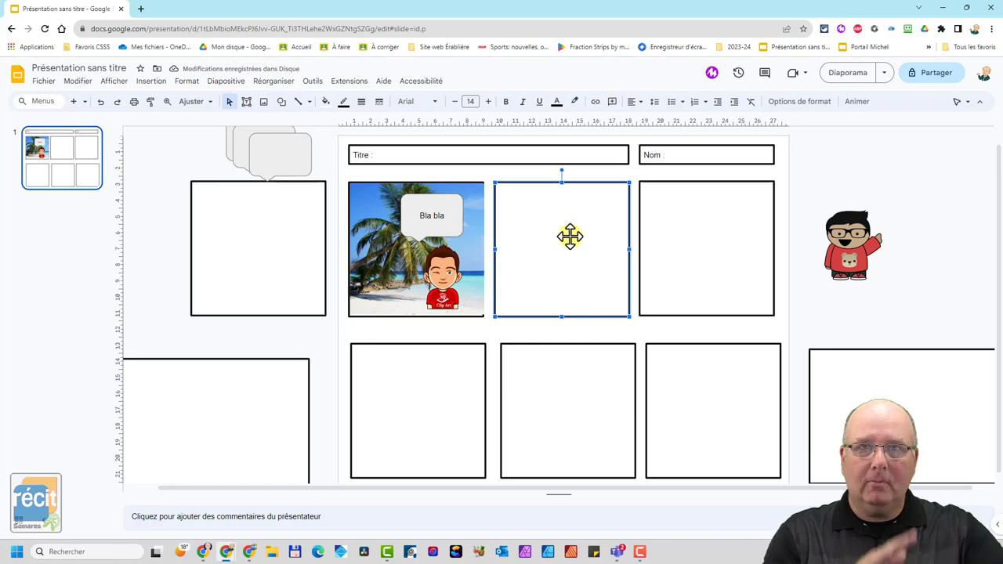
pyautogui.click(432, 221)
# Drag the 'Bla bla' bubble, the smiling boy and the beach photo off the slide to the right.
pyautogui.moveTo(921, 165); pyautogui.dragTo(919, 163)
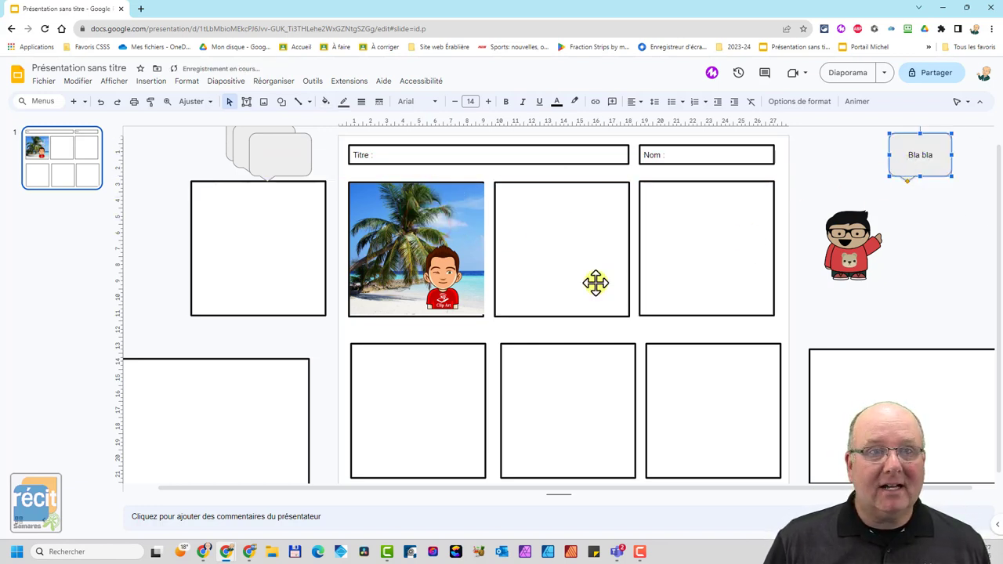
pyautogui.moveTo(443, 267); pyautogui.dragTo(949, 271)
pyautogui.moveTo(424, 251); pyautogui.dragTo(925, 227)
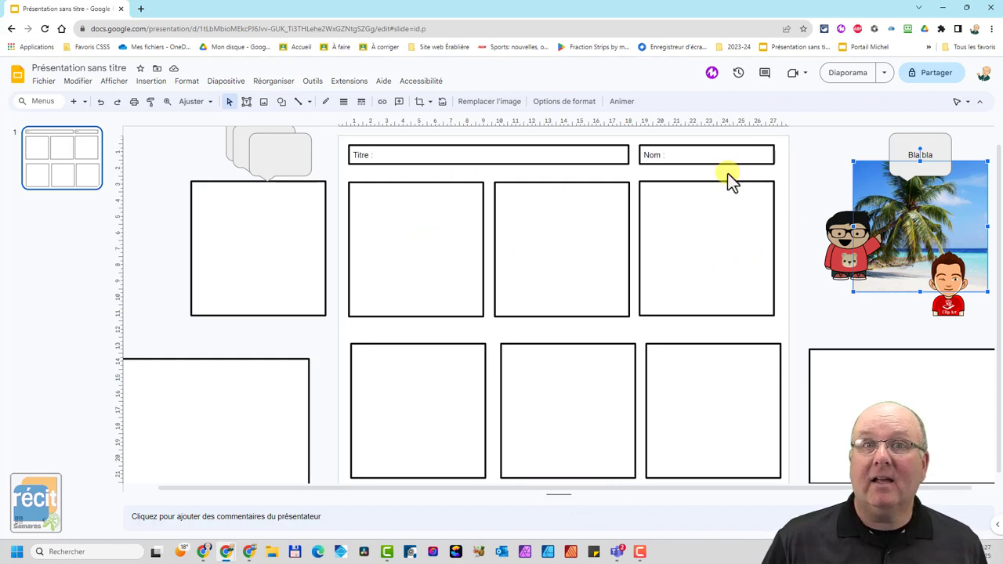
# Download the empty grid slide as a PNG image named BD.PNG into Téléchargements.
pyautogui.click(43, 81)
pyautogui.moveTo(68, 208)
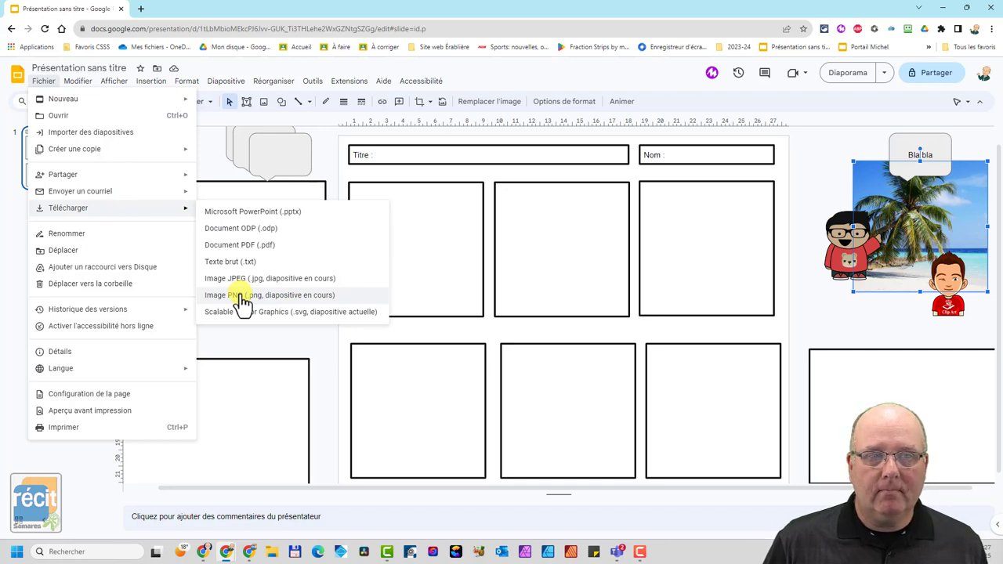
pyautogui.click(240, 295)
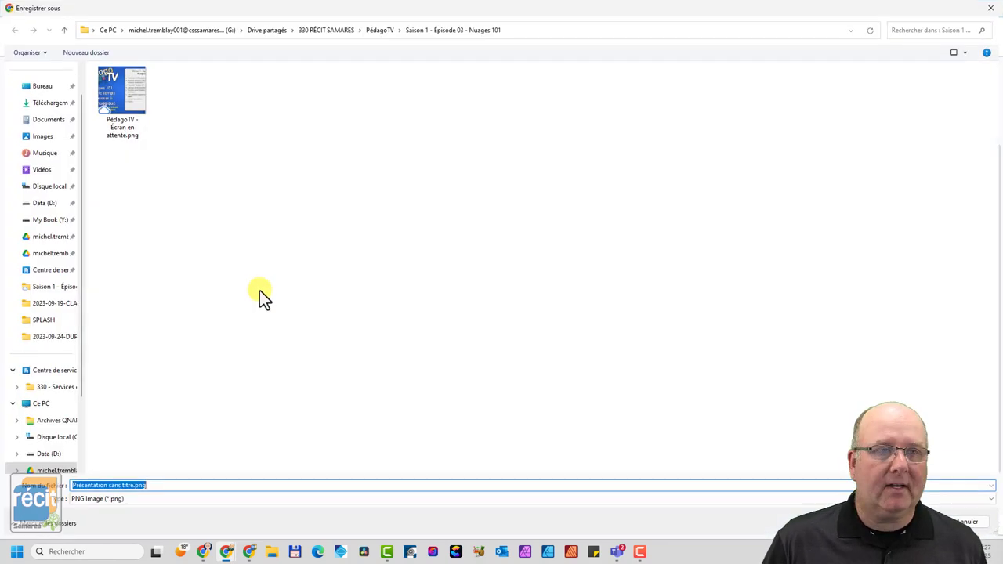
pyautogui.click(49, 102)
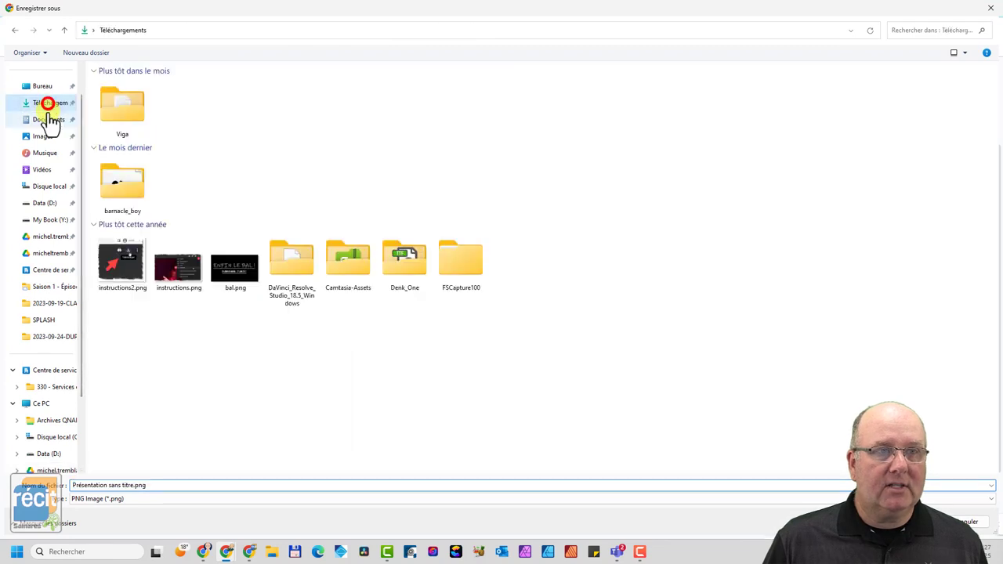
pyautogui.click(132, 486)
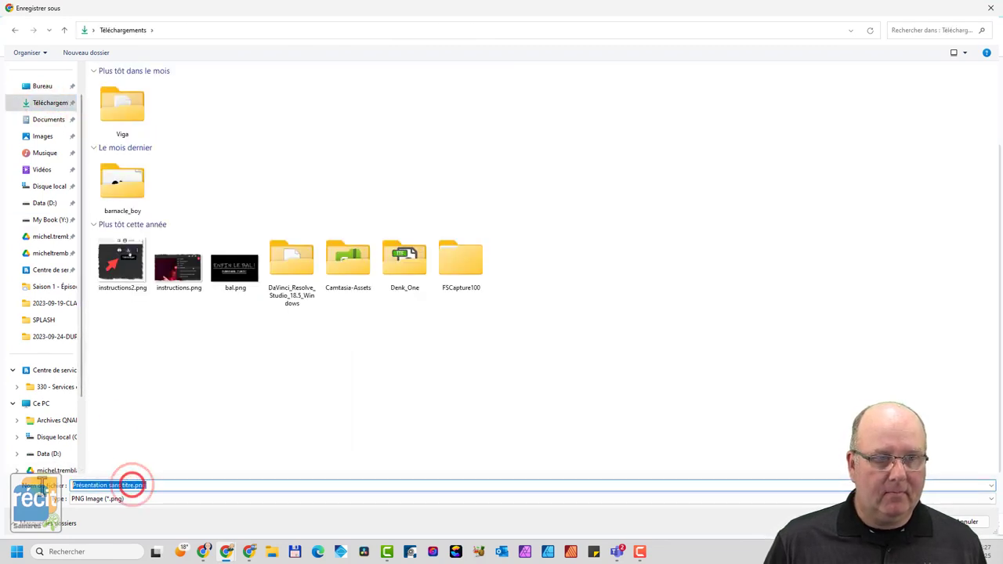
pyautogui.write('BD')
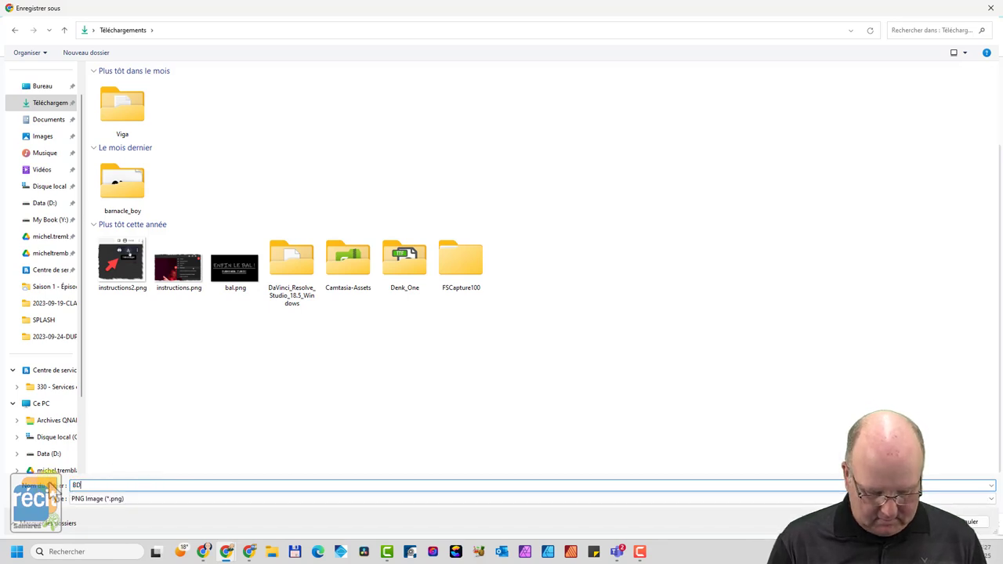
pyautogui.write('.PNG')
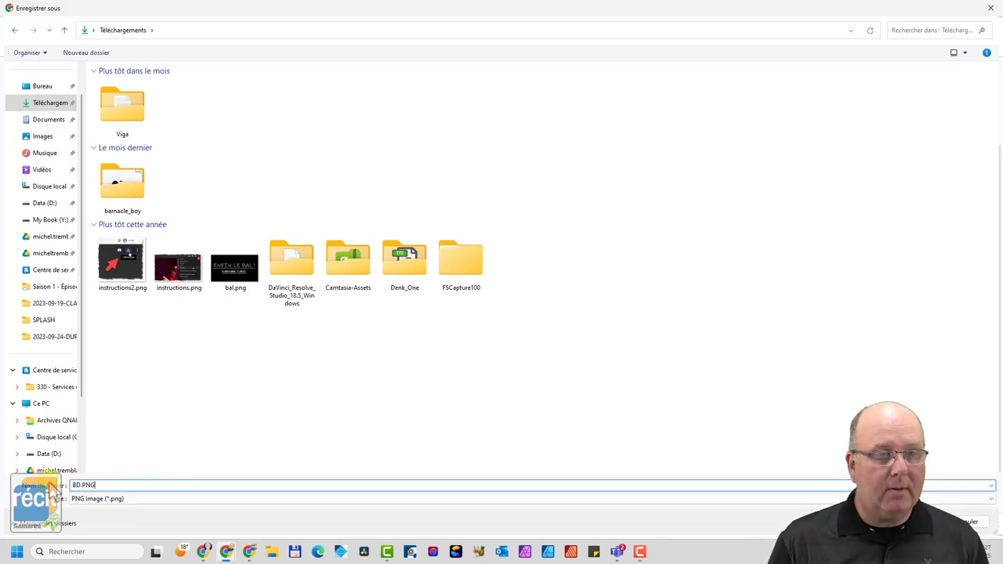
pyautogui.press('Return')
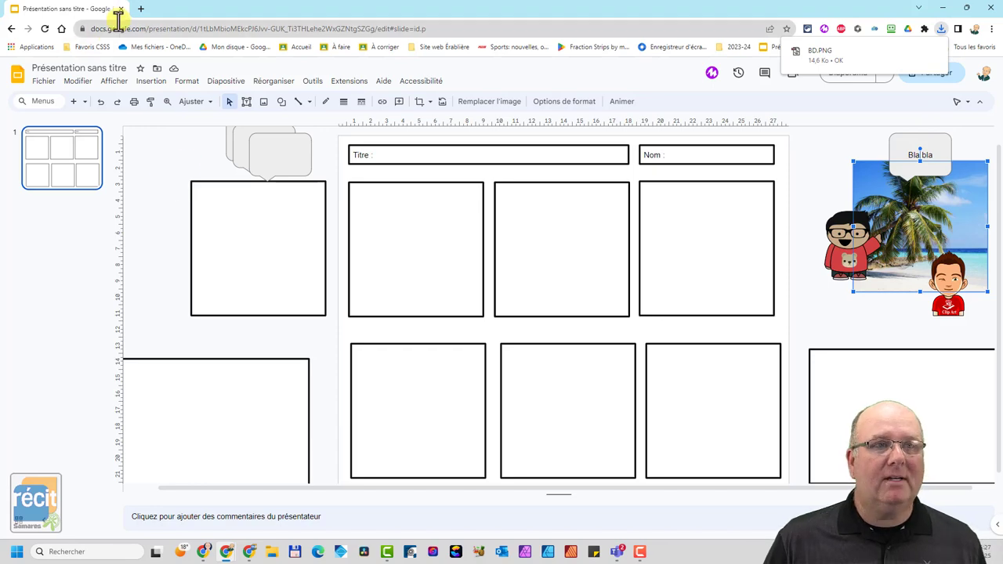
# Open the Google Slides home page in the new Chrome tab from the Google apps launcher.
pyautogui.click(141, 9)
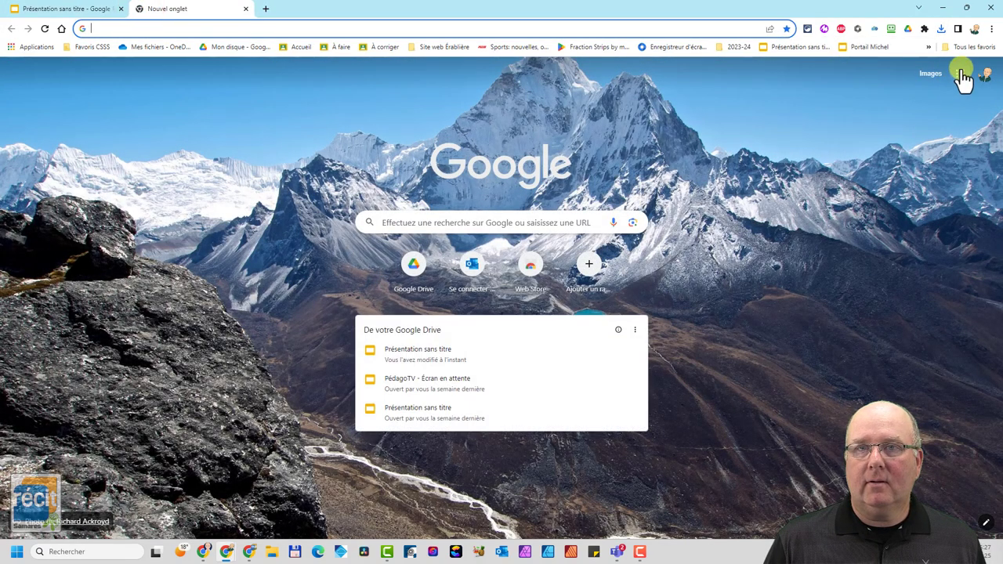
pyautogui.click(961, 73)
pyautogui.click(55, 11)
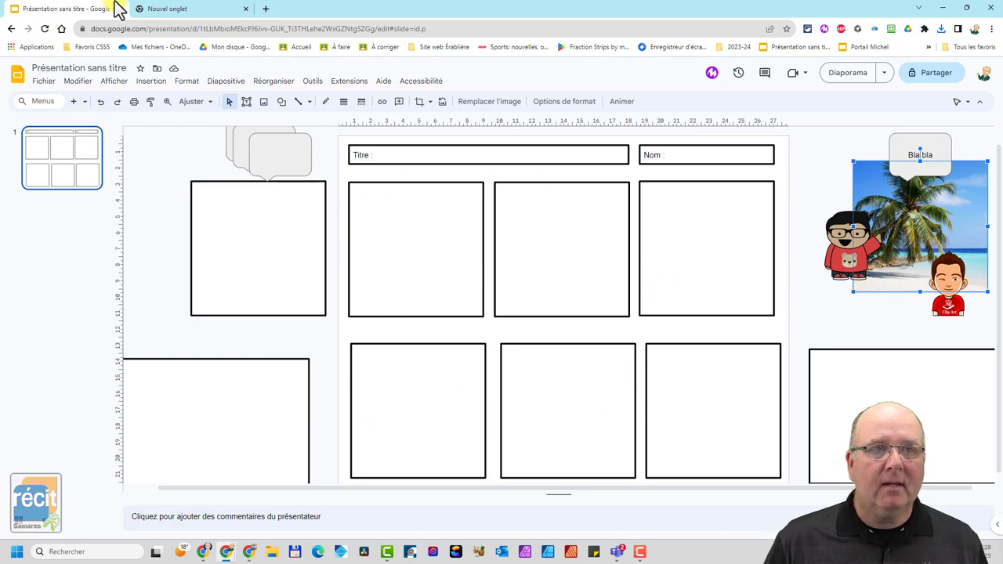
pyautogui.click(171, 10)
pyautogui.click(959, 75)
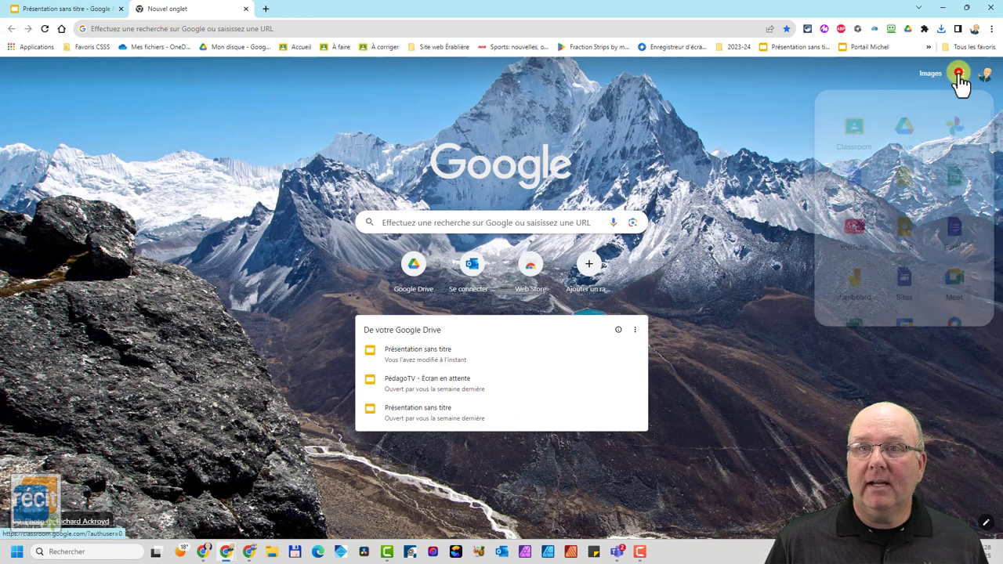
pyautogui.click(910, 184)
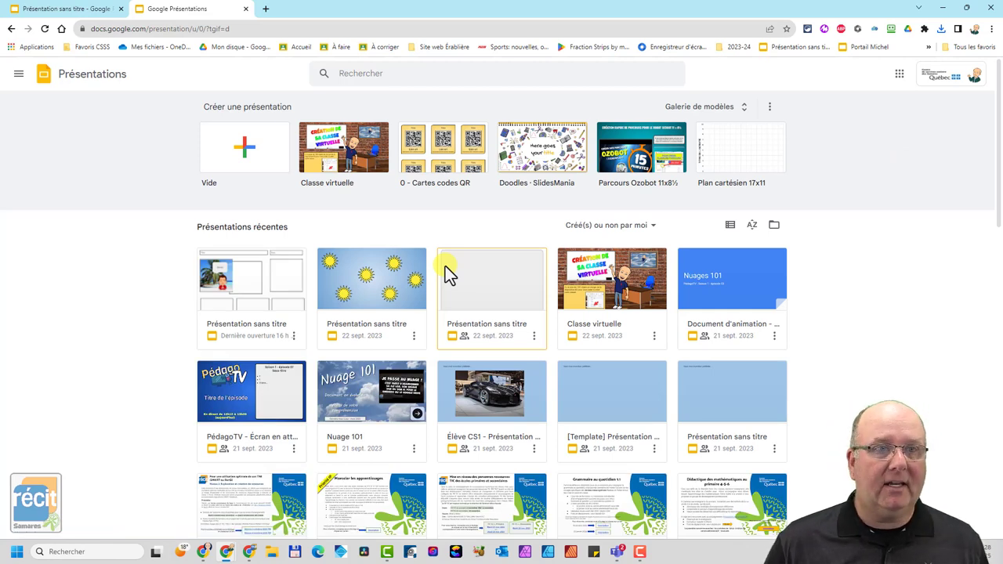
# Create a blank presentation with a custom 11 × 8.5-inch page, then select its title and subtitle placeholders.
pyautogui.click(266, 154)
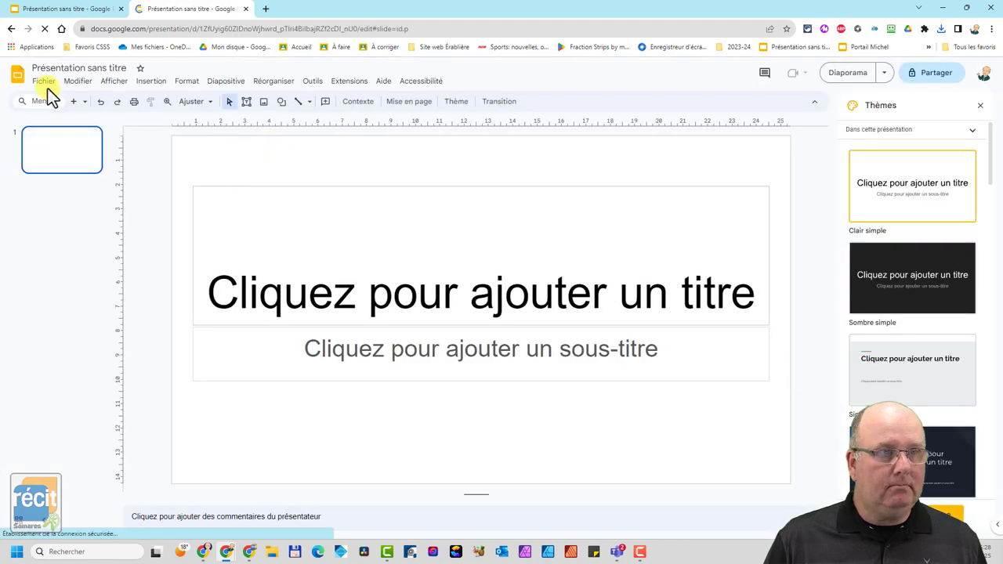
pyautogui.click(47, 86)
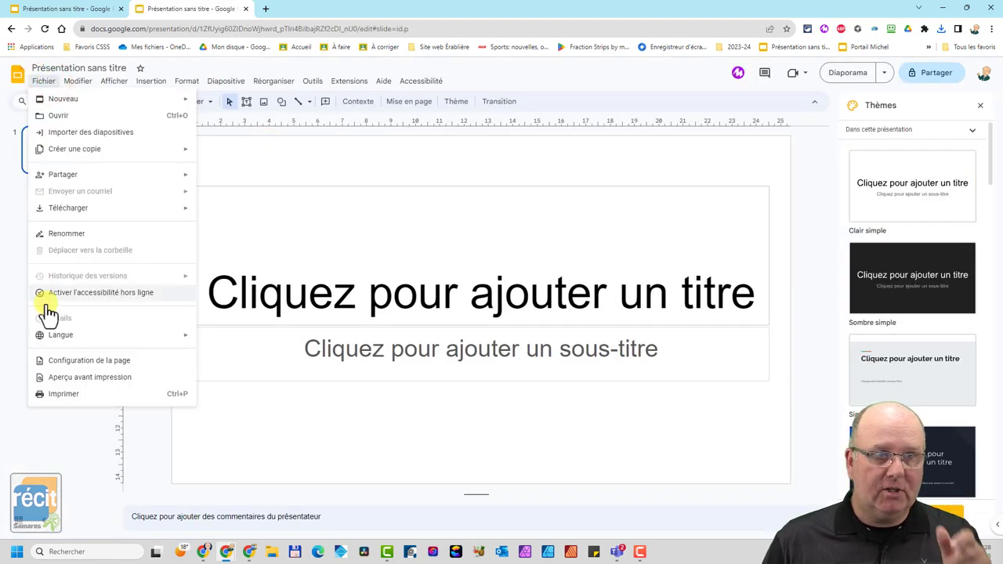
pyautogui.click(63, 361)
pyautogui.click(487, 284)
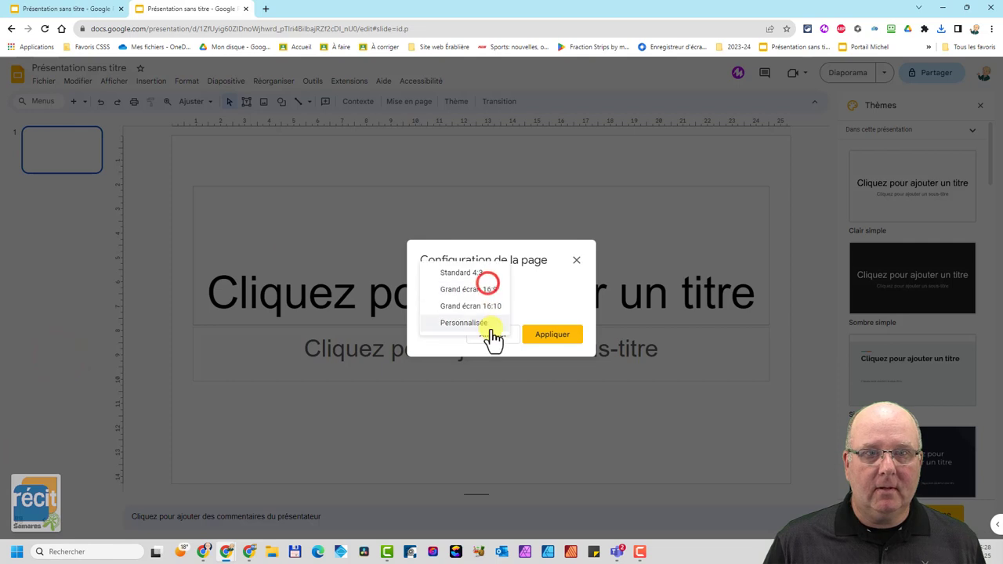
pyautogui.click(492, 327)
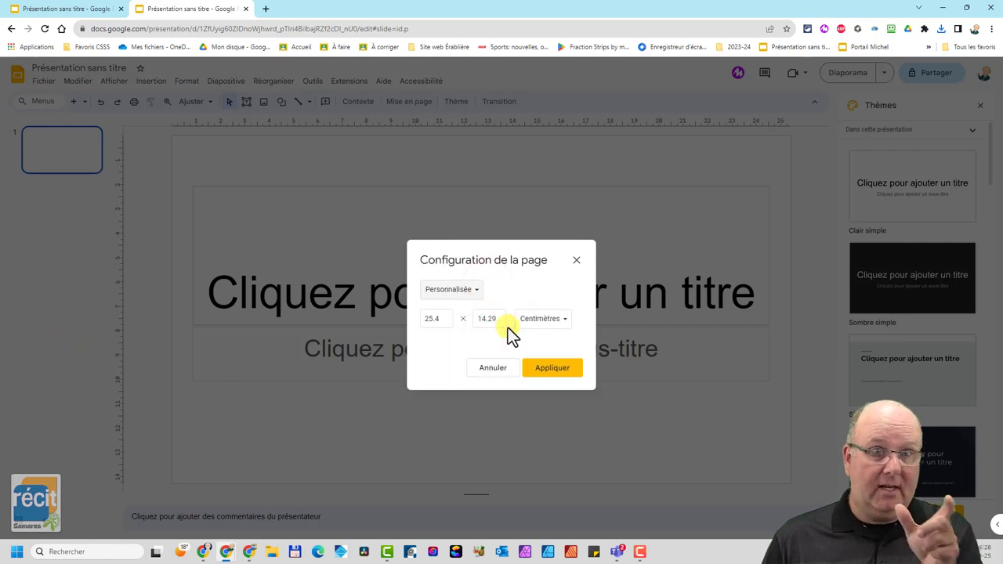
pyautogui.click(535, 319)
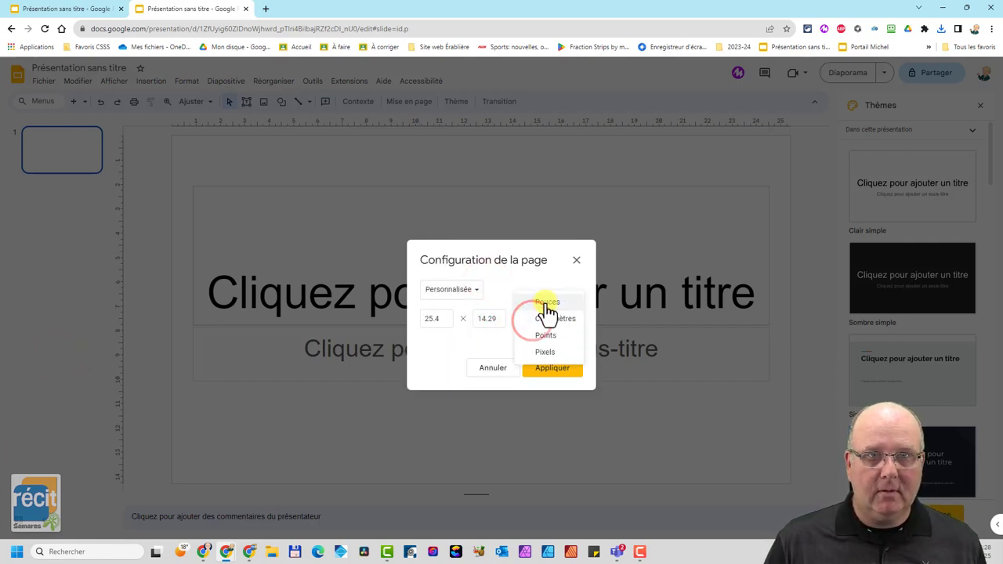
pyautogui.click(546, 305)
pyautogui.moveTo(441, 318); pyautogui.dragTo(386, 326)
pyautogui.write('11')
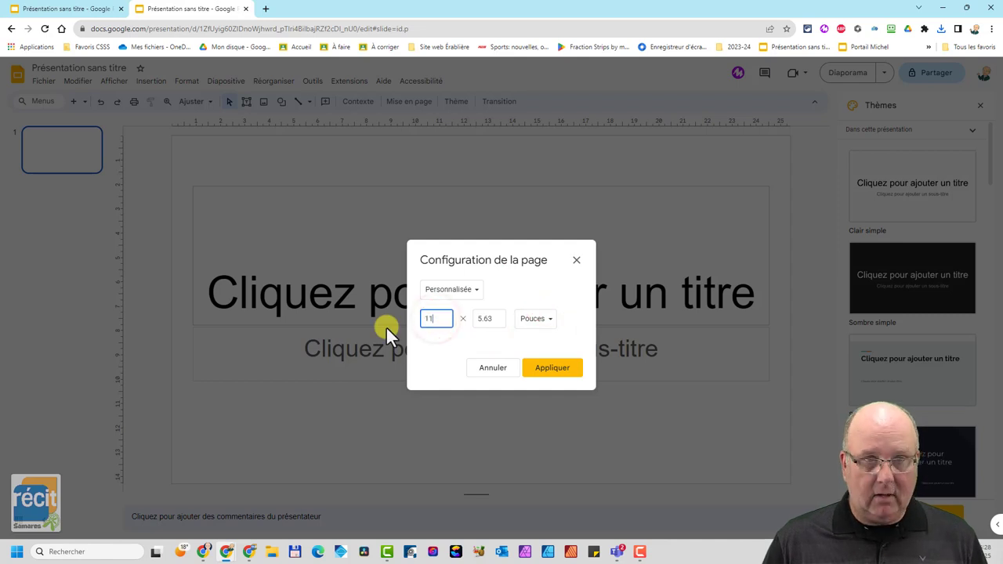
pyautogui.press('Tab')
pyautogui.write('8')
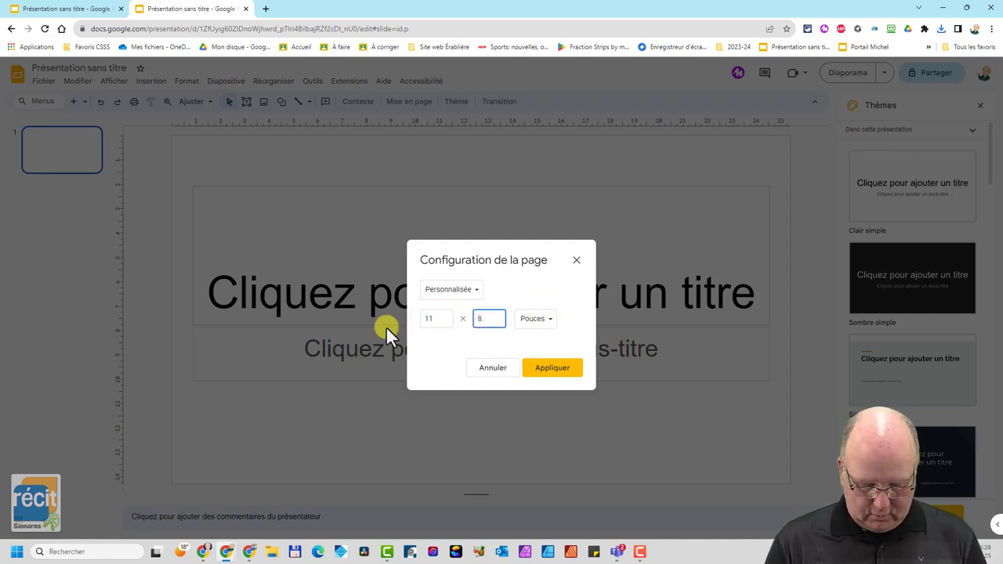
pyautogui.write('.5')
pyautogui.press('Return')
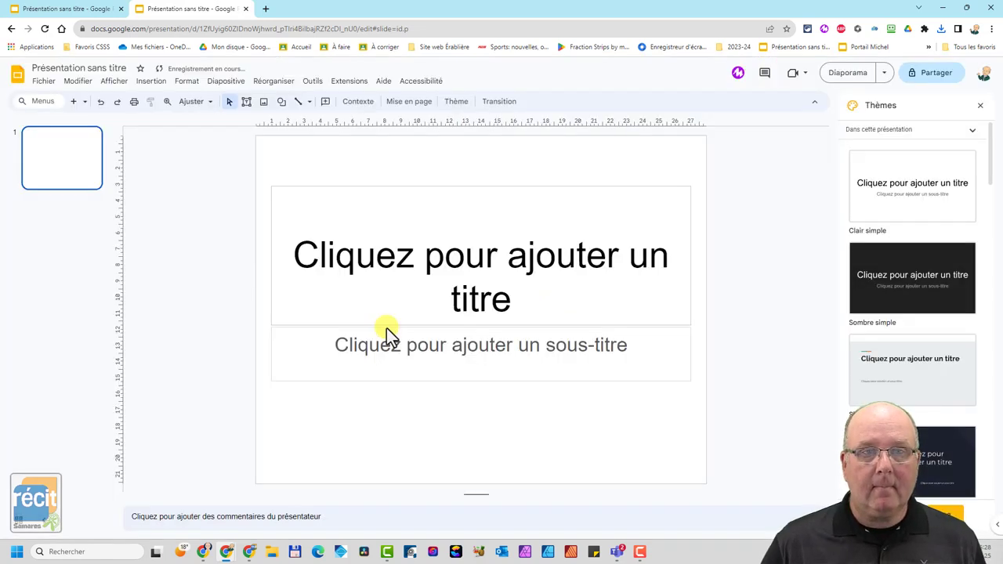
pyautogui.moveTo(262, 167); pyautogui.dragTo(470, 409)
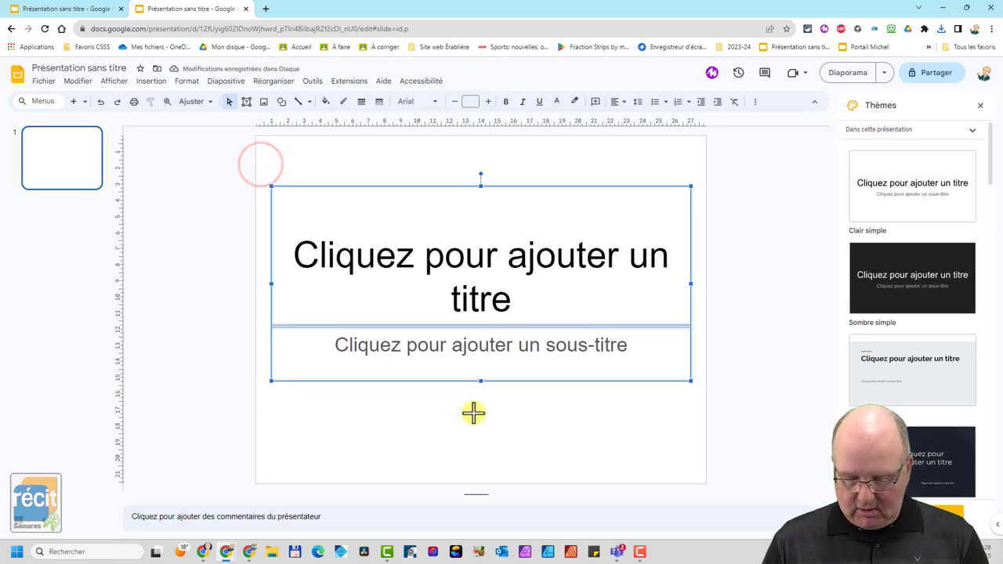
# Delete the placeholders and set BD.PNG from Téléchargements as the slide background image.
pyautogui.press('Delete')
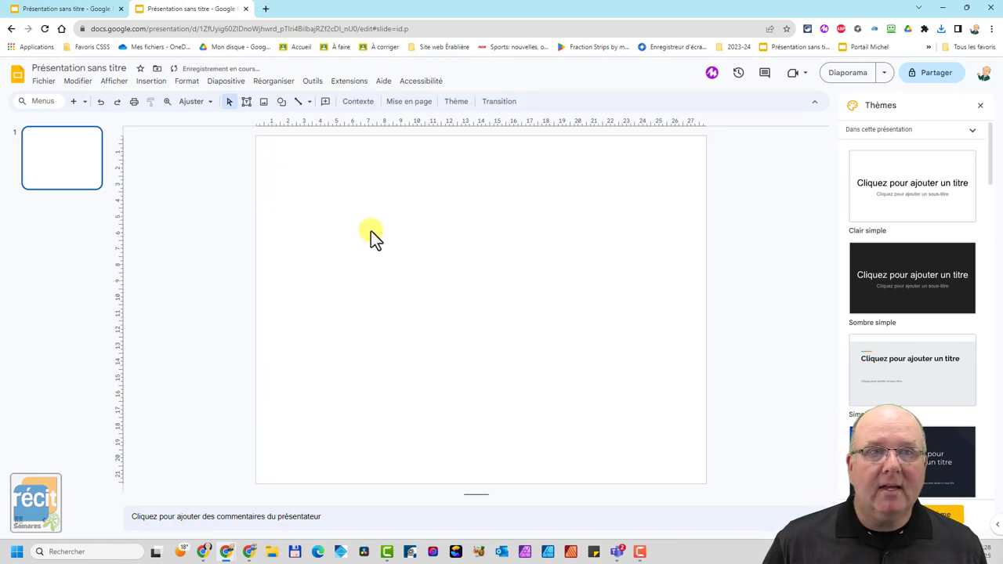
pyautogui.click(358, 105)
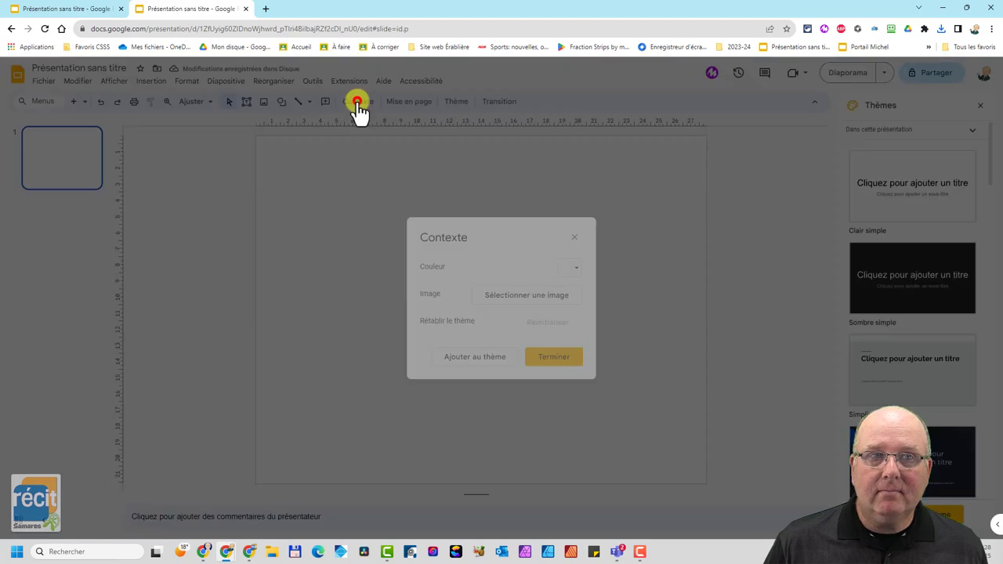
pyautogui.click(526, 296)
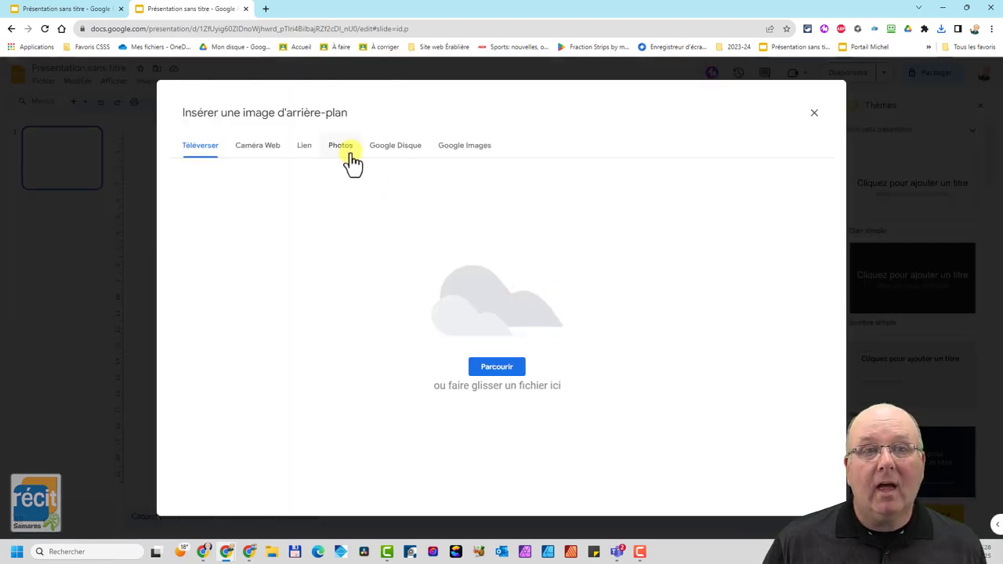
pyautogui.click(506, 363)
pyautogui.click(52, 136)
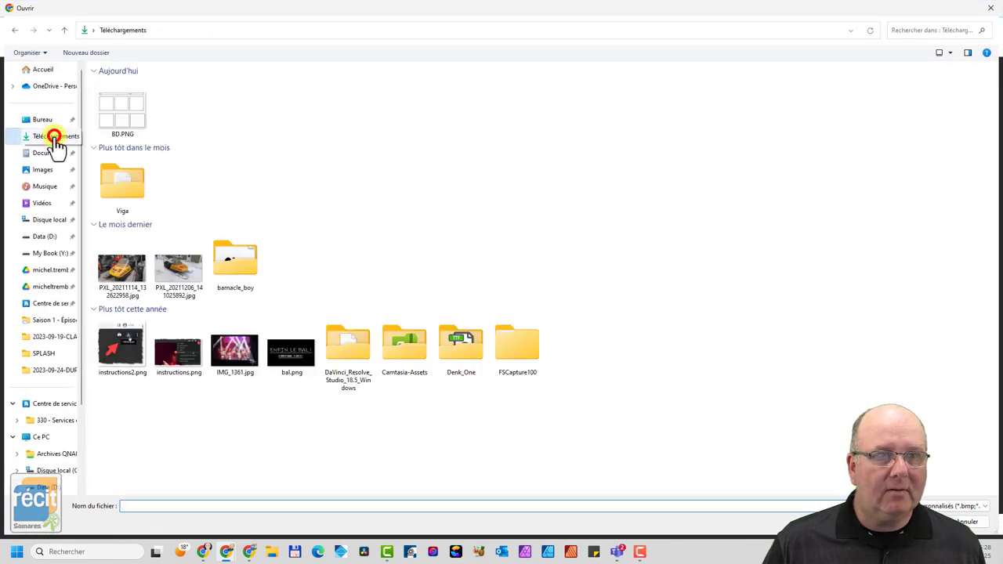
pyautogui.click(132, 114)
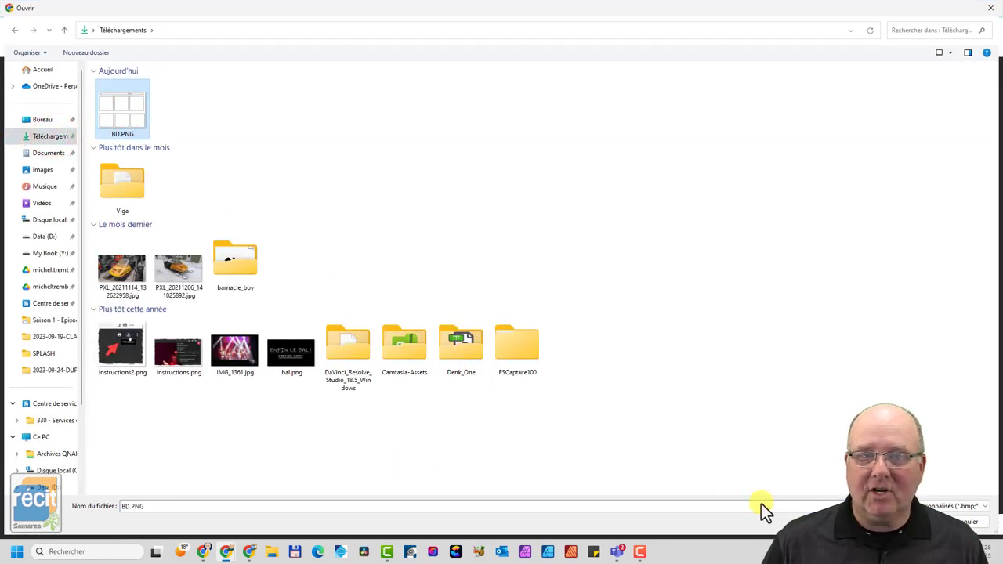
pyautogui.click(901, 522)
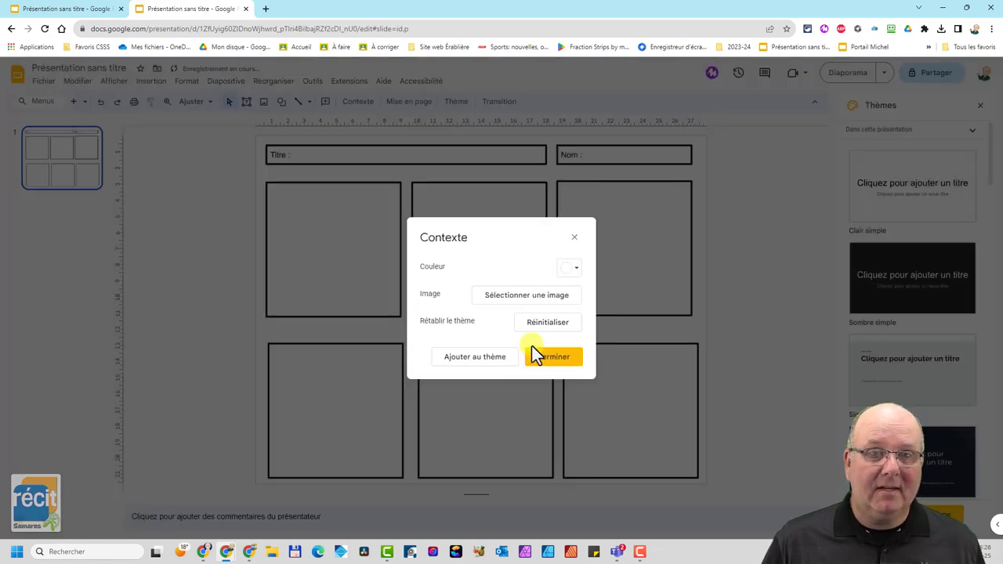
pyautogui.click(552, 358)
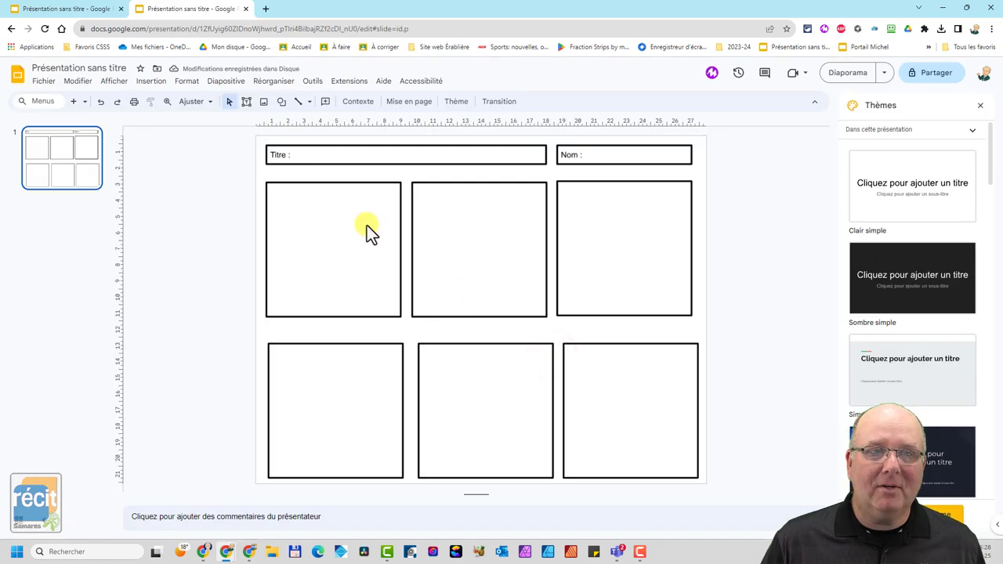
# Confirm the grid can't be selected, then duplicate slide 1 into three comic-grid slides.
pyautogui.moveTo(337, 198); pyautogui.dragTo(779, 443)
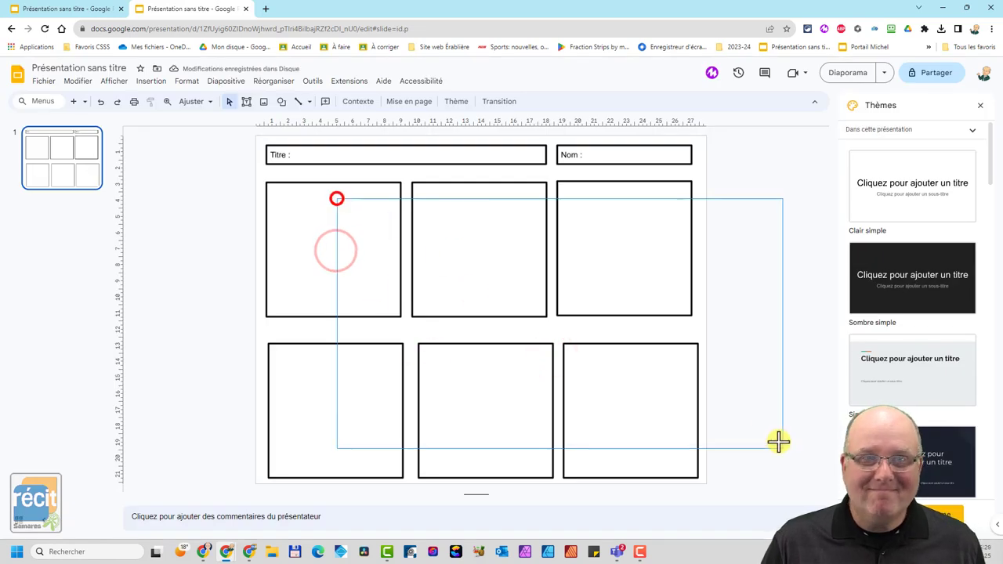
pyautogui.click(361, 239)
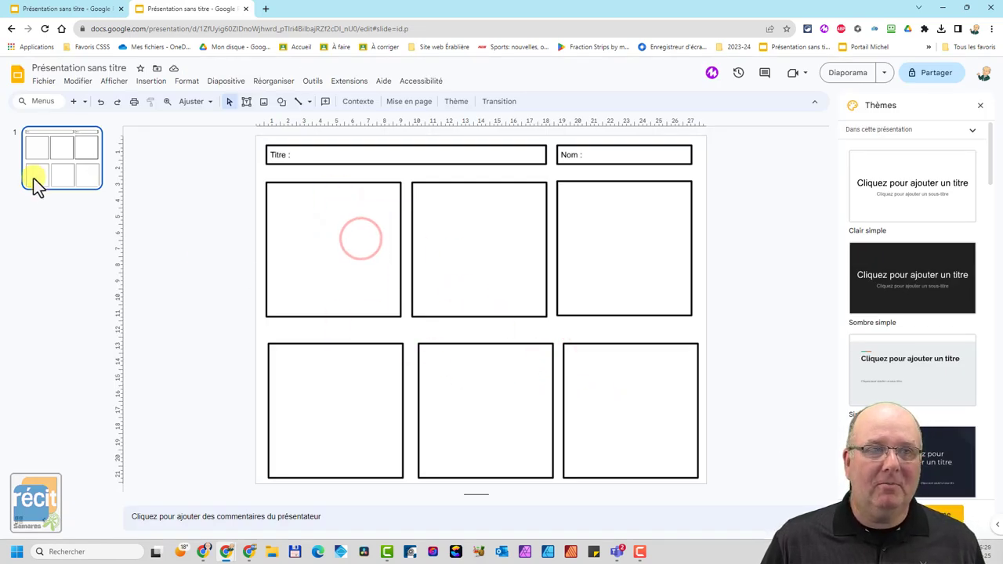
pyautogui.hotkey('ctrl', 'd')
pyautogui.hotkey('ctrl', 'd')
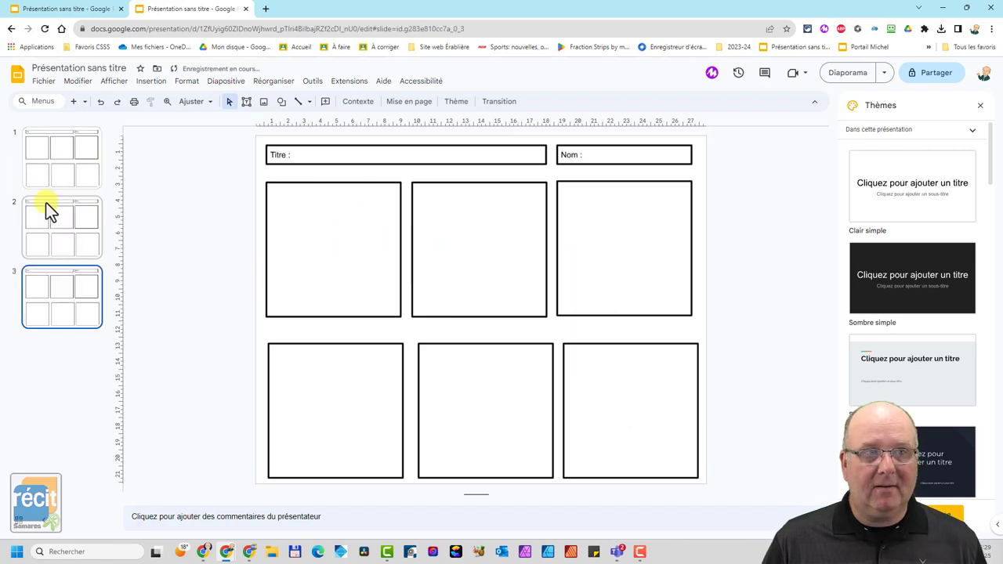
pyautogui.click(85, 227)
pyautogui.click(63, 305)
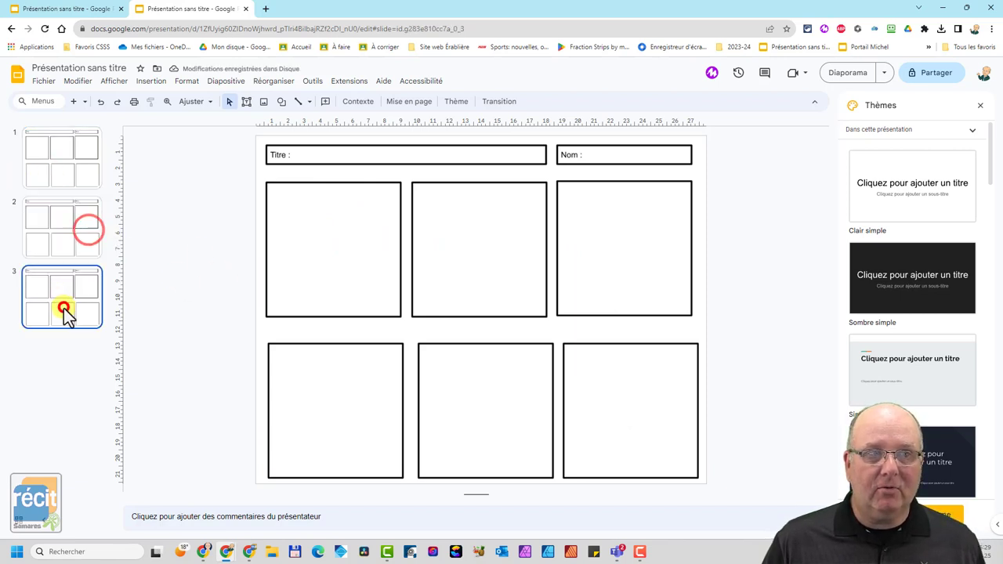
pyautogui.click(58, 228)
pyautogui.click(54, 161)
pyautogui.click(73, 228)
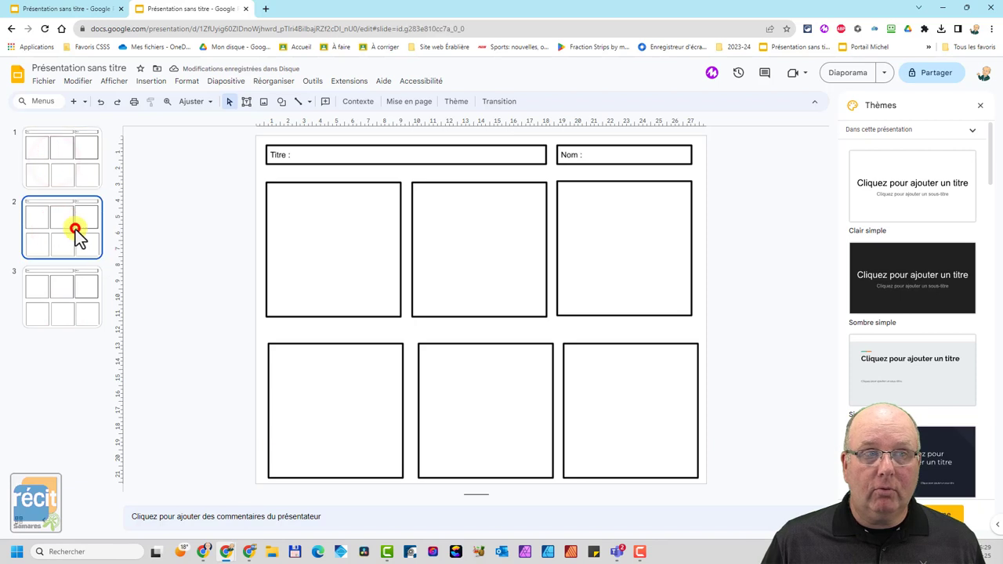
# Check slide 2's background settings, then try a text box over the middle top panel.
pyautogui.click(352, 105)
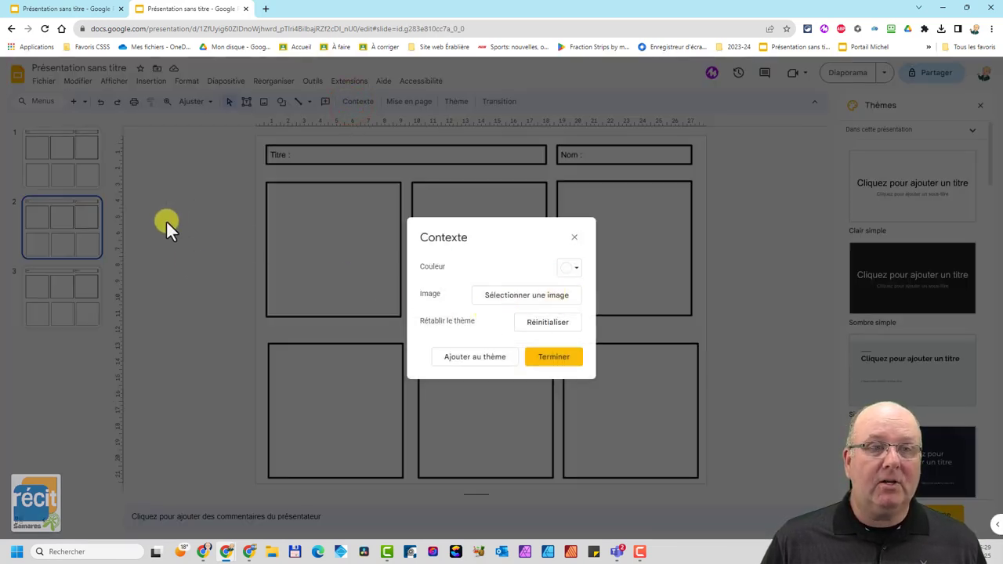
pyautogui.press('Escape')
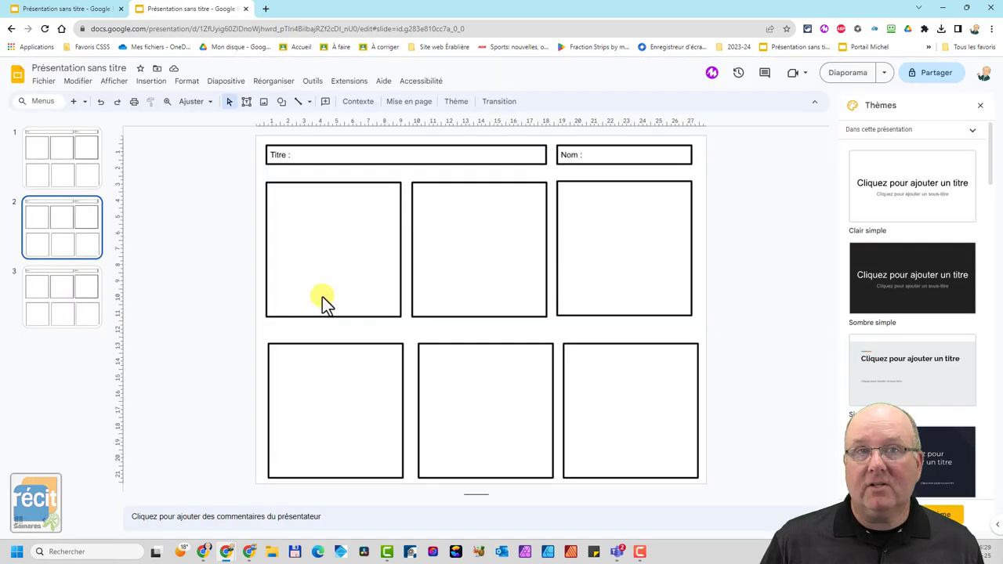
pyautogui.click(460, 258)
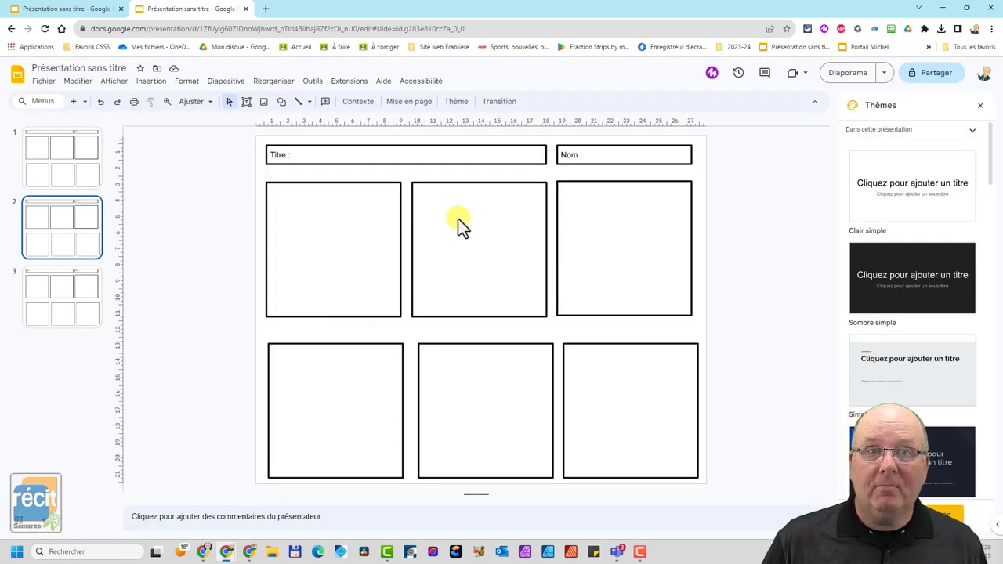
pyautogui.moveTo(452, 193); pyautogui.dragTo(520, 254)
pyautogui.click(491, 222)
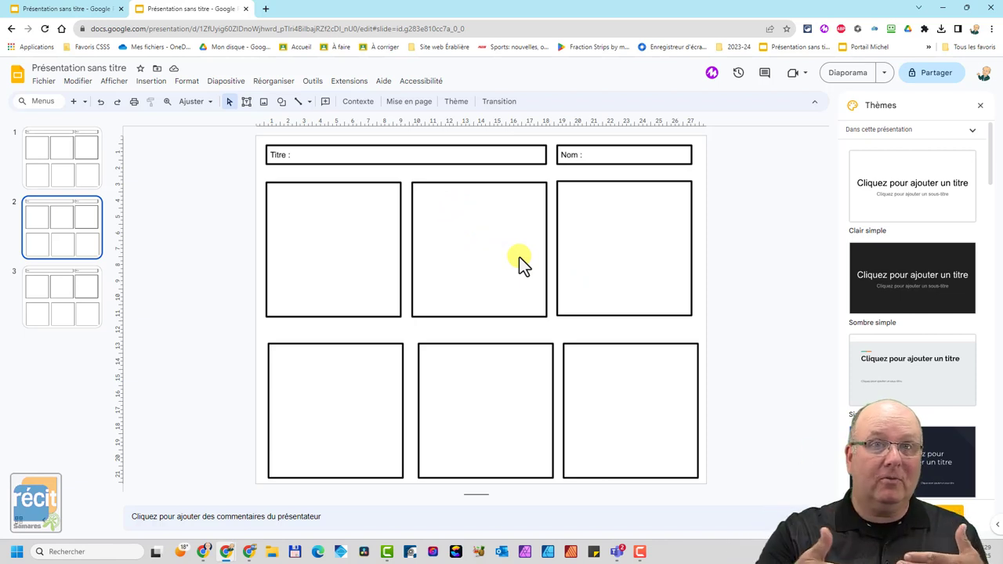